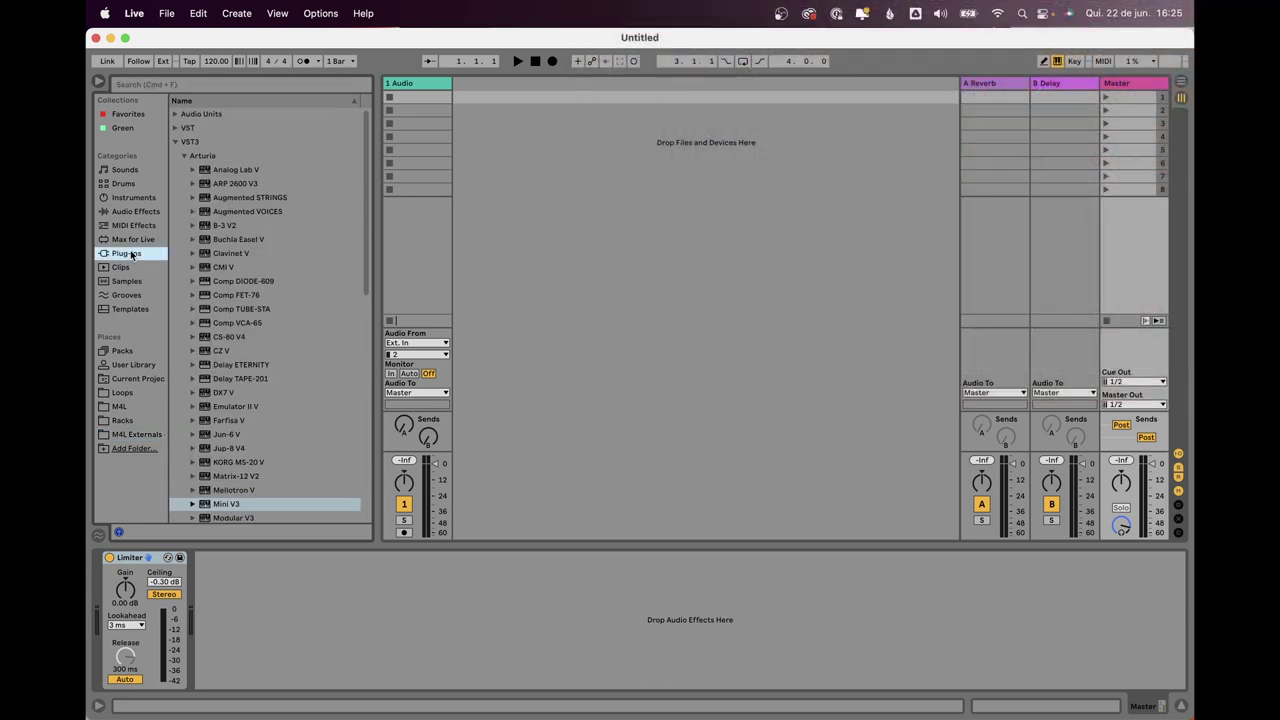
- Search the plug-ins for "mini" and load the Arturia Mini V3 on a new MIDI track
{"action": "type", "text": "mini"}
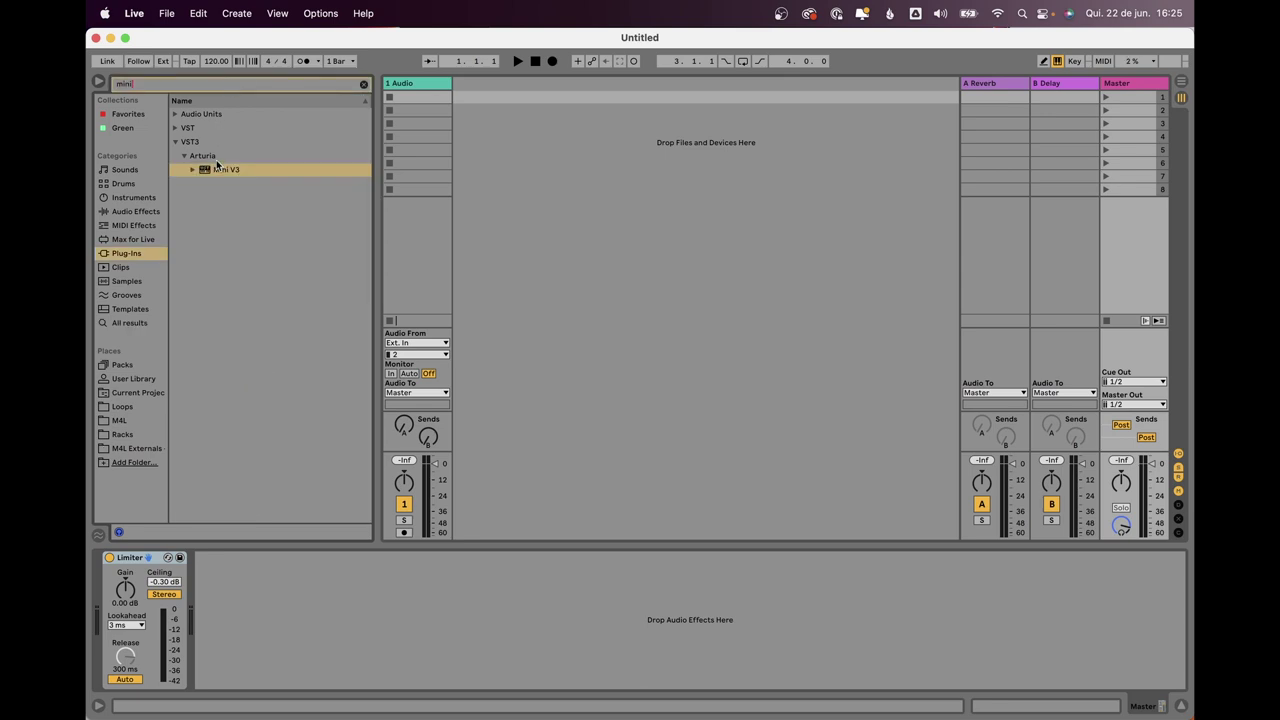
{"action": "double_click", "coordinate": [218, 170]}
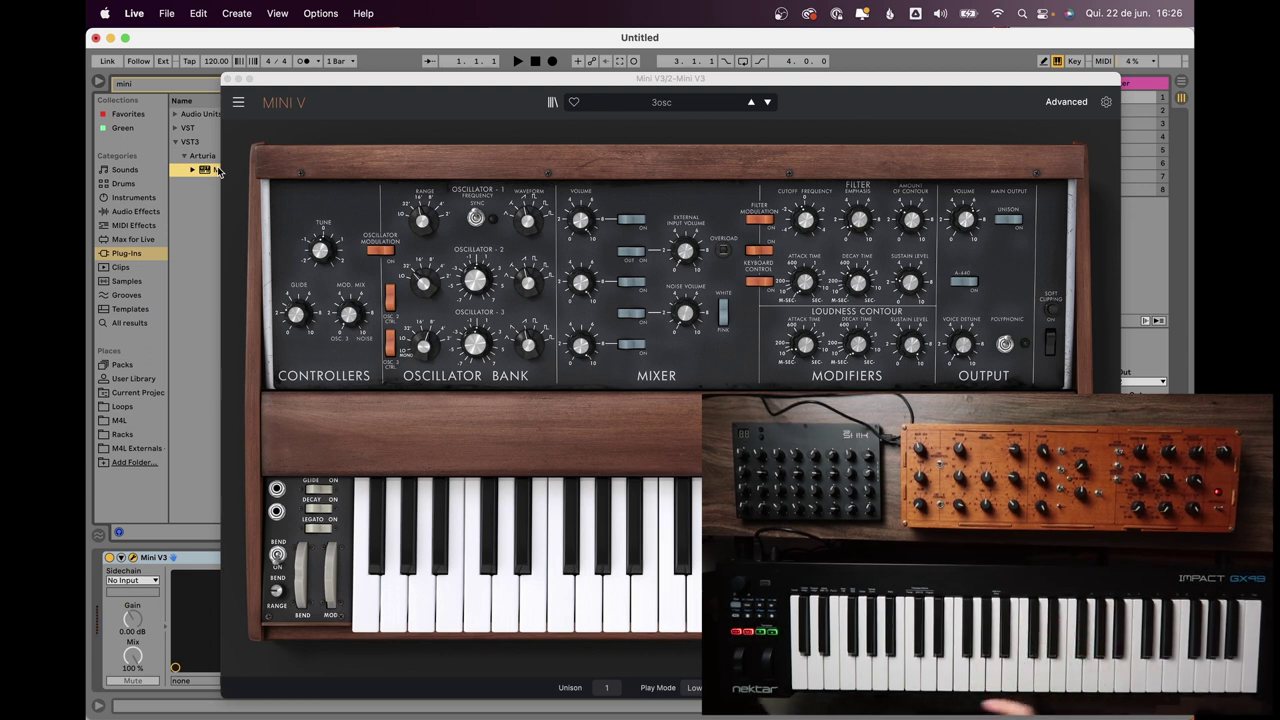
- MIDI-map the Mini V3 parameters, including Glide and the Polyphonic switch, to the hardware controller and leave mapping mode
{"action": "key", "text": "super+m"}
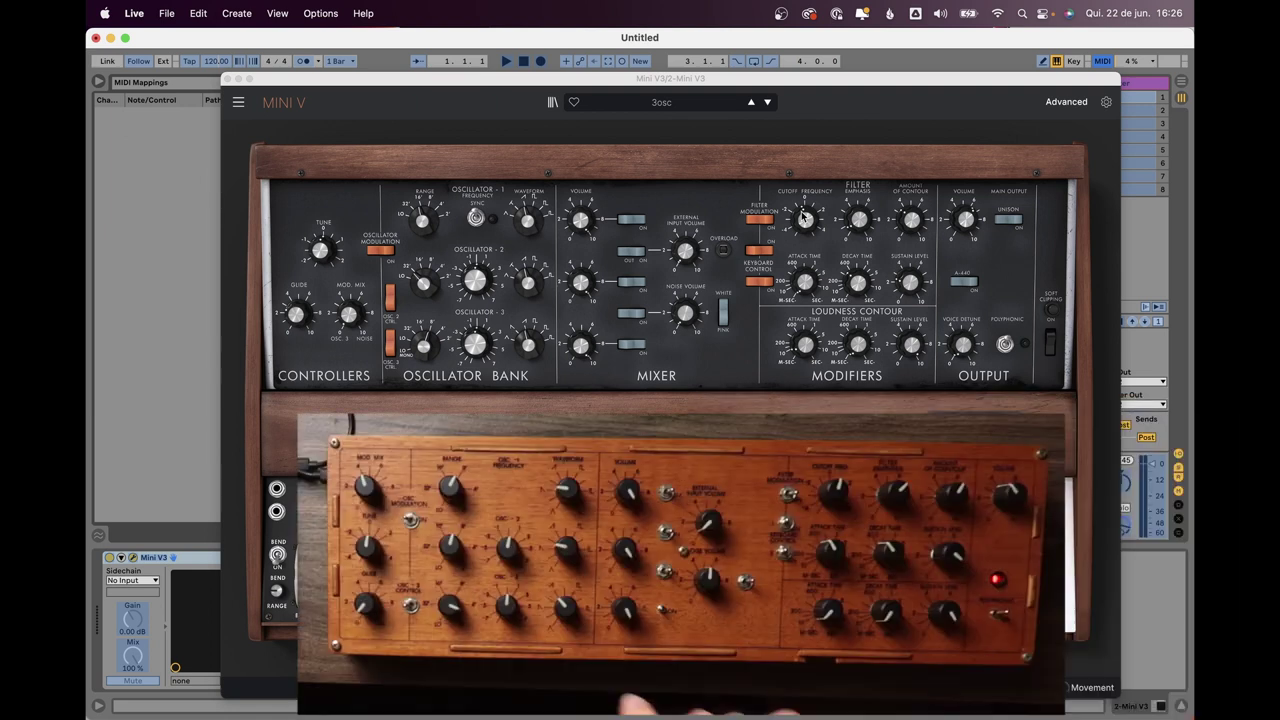
{"action": "left_click", "coordinate": [295, 314]}
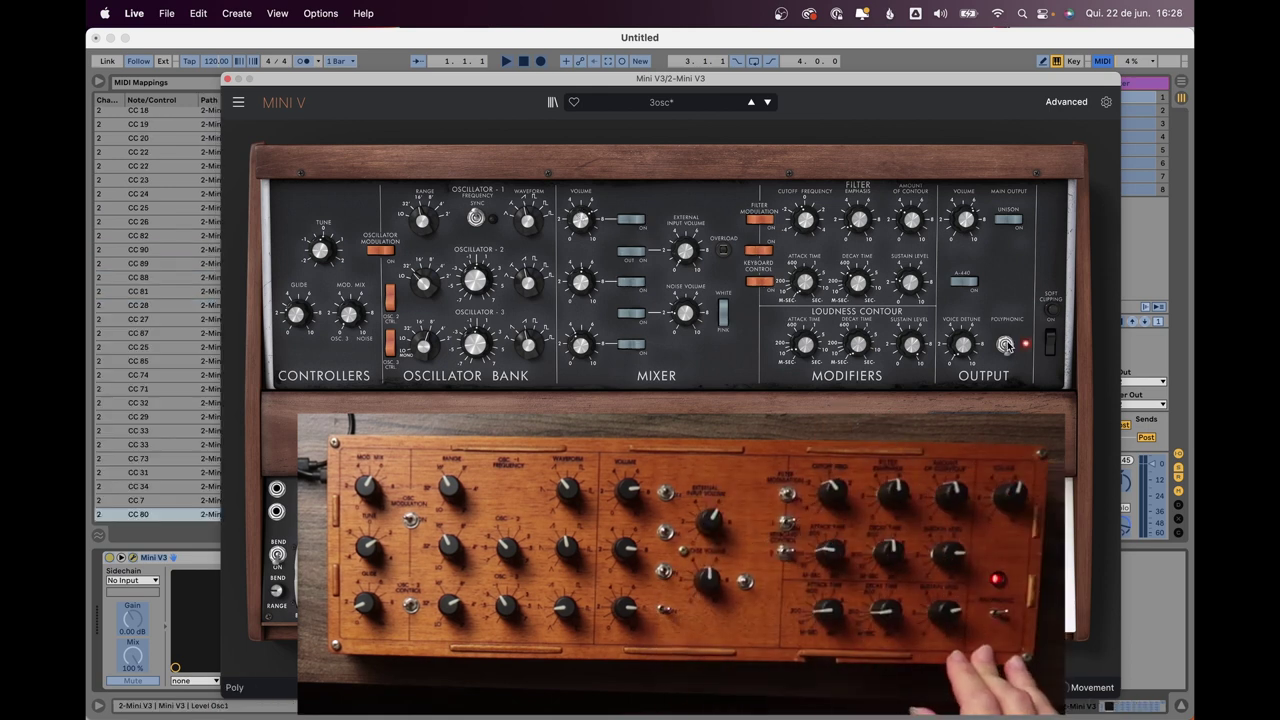
{"action": "key", "text": "super+m"}
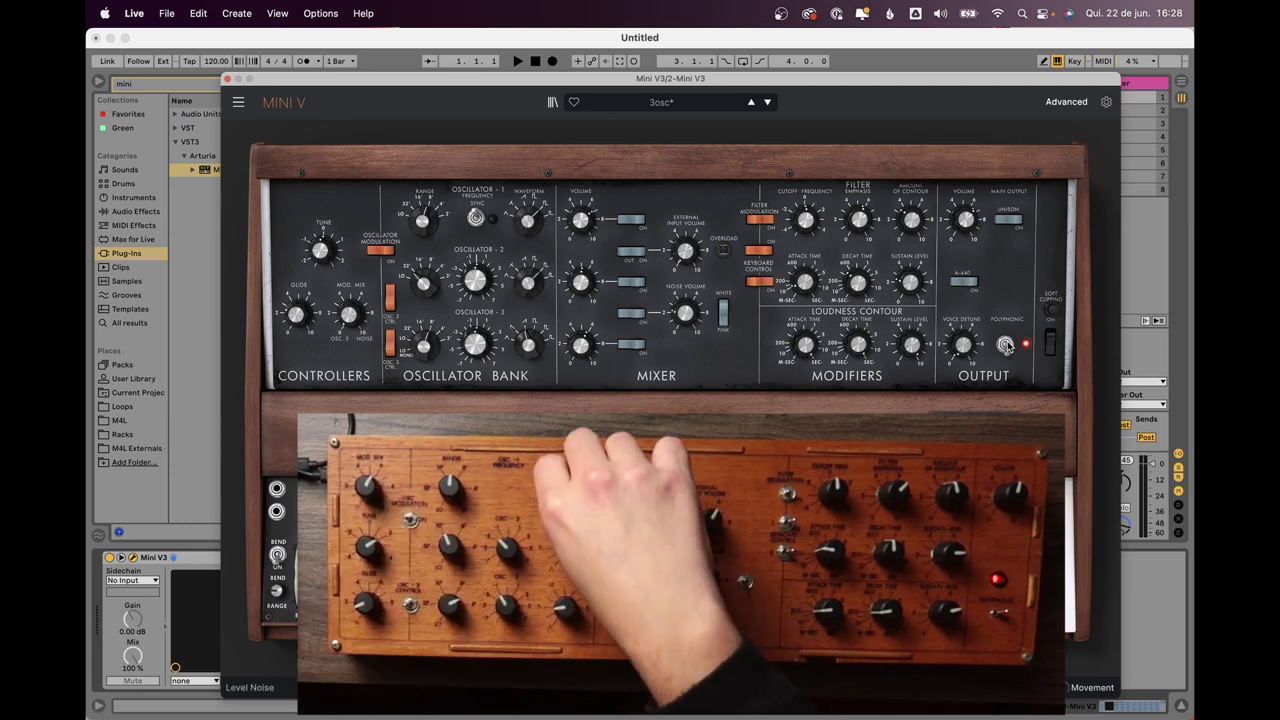
{"action": "key", "text": "super+m"}
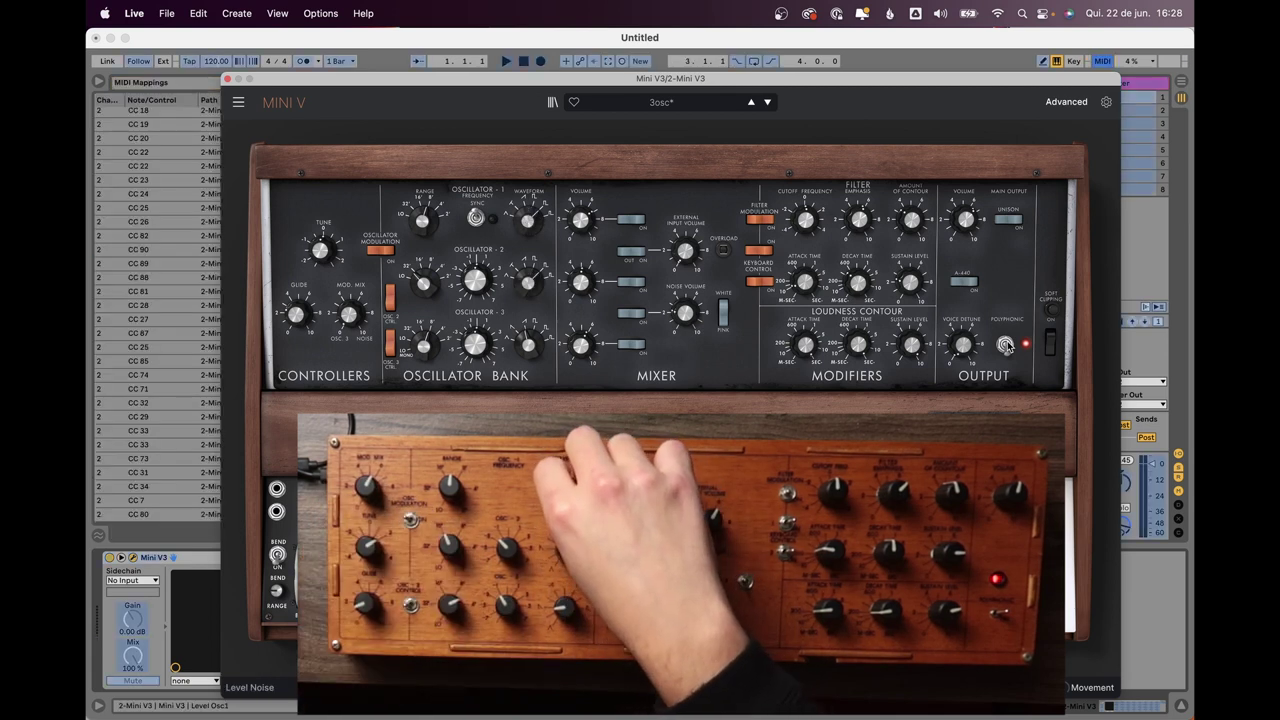
{"action": "key", "text": "super+m"}
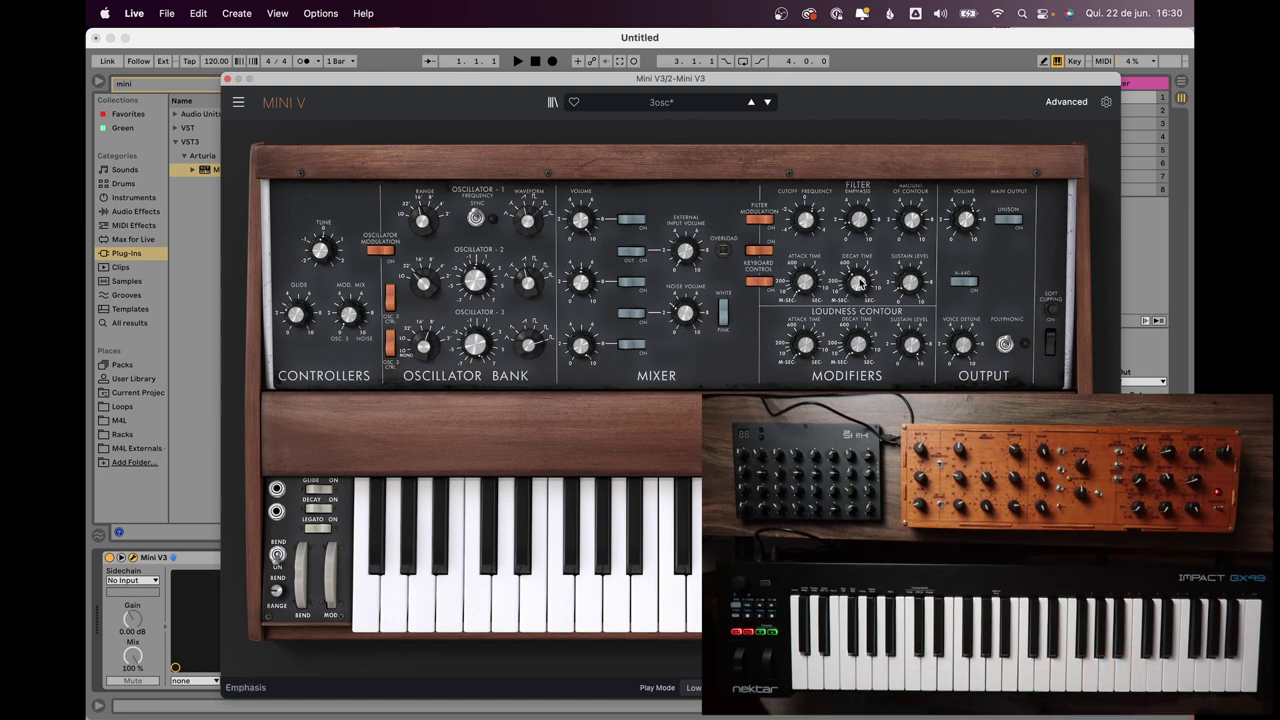
- Close the Mini V3 plug-in window, group the device into an Instrument Rack and show the rack's chain list
{"action": "left_click", "coordinate": [228, 79]}
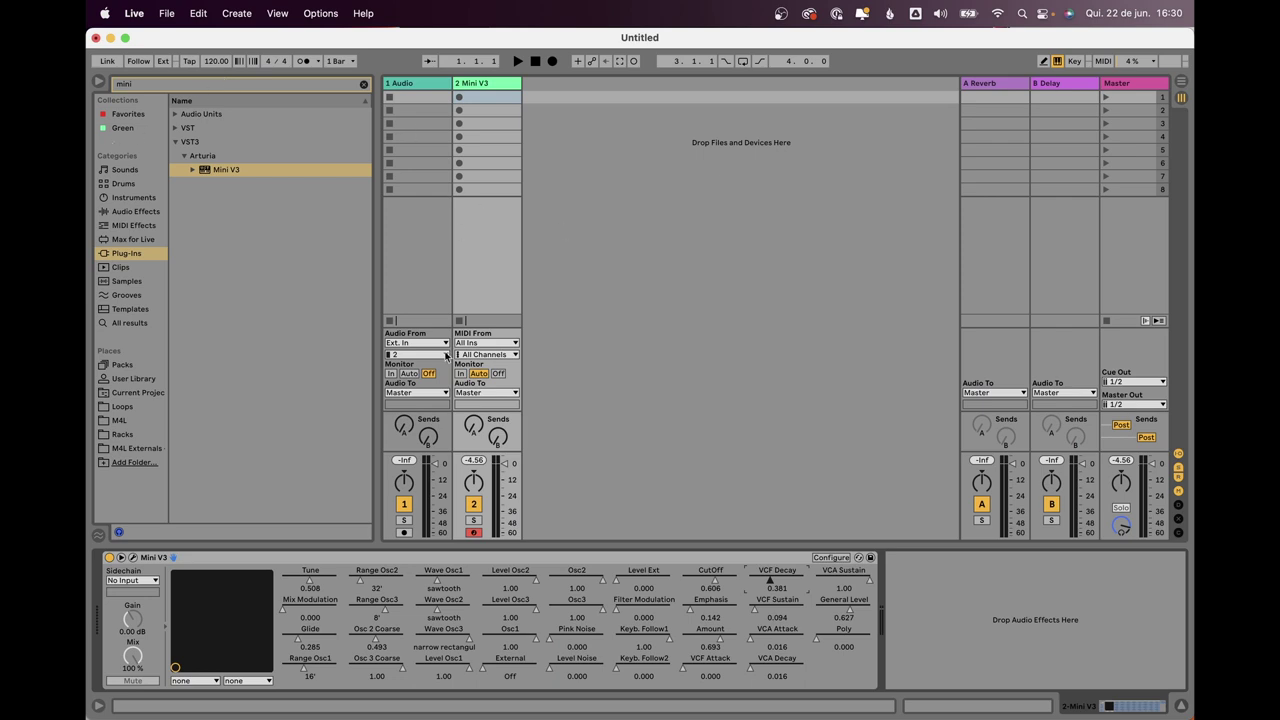
{"action": "left_click", "coordinate": [261, 561]}
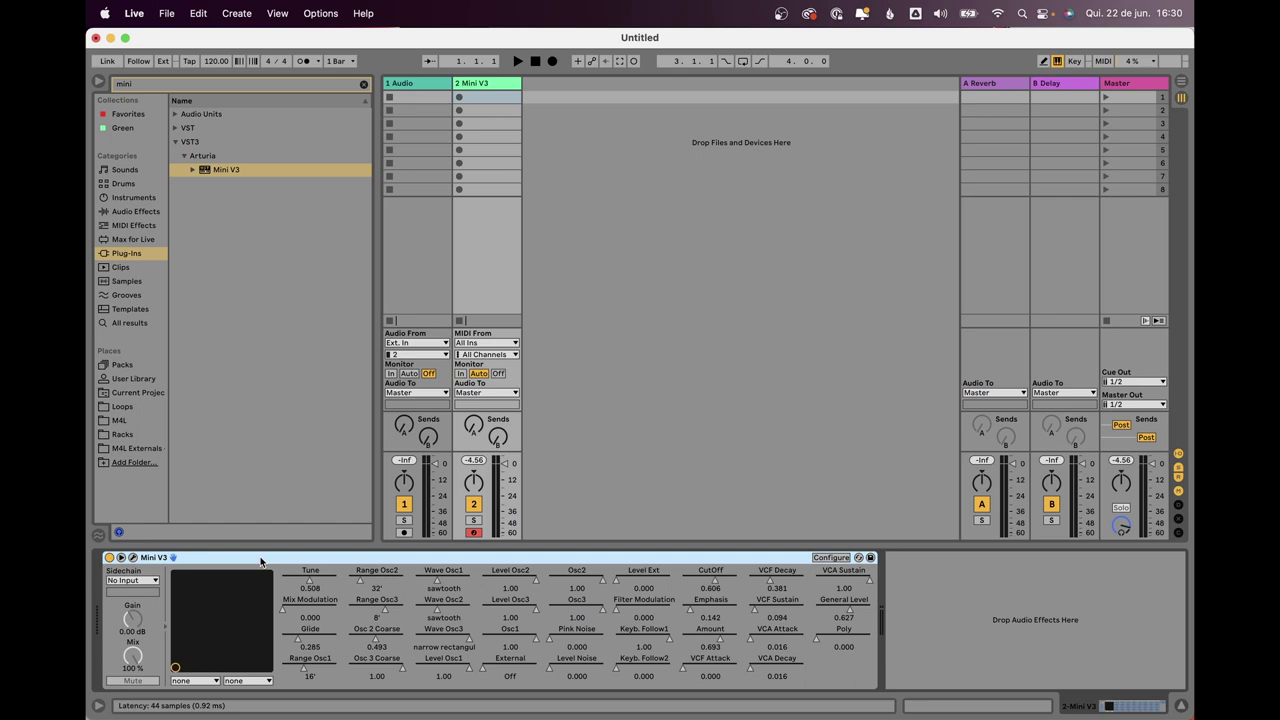
{"action": "key", "text": "super+g"}
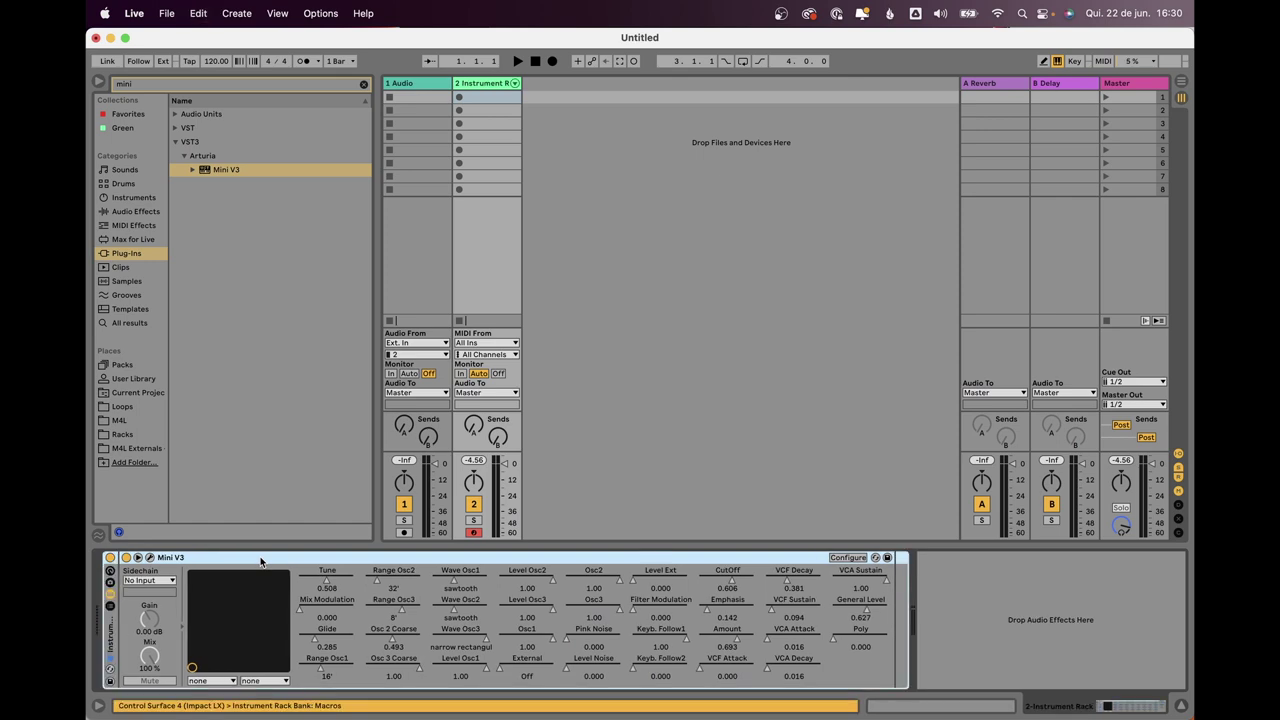
{"action": "left_click", "coordinate": [111, 607]}
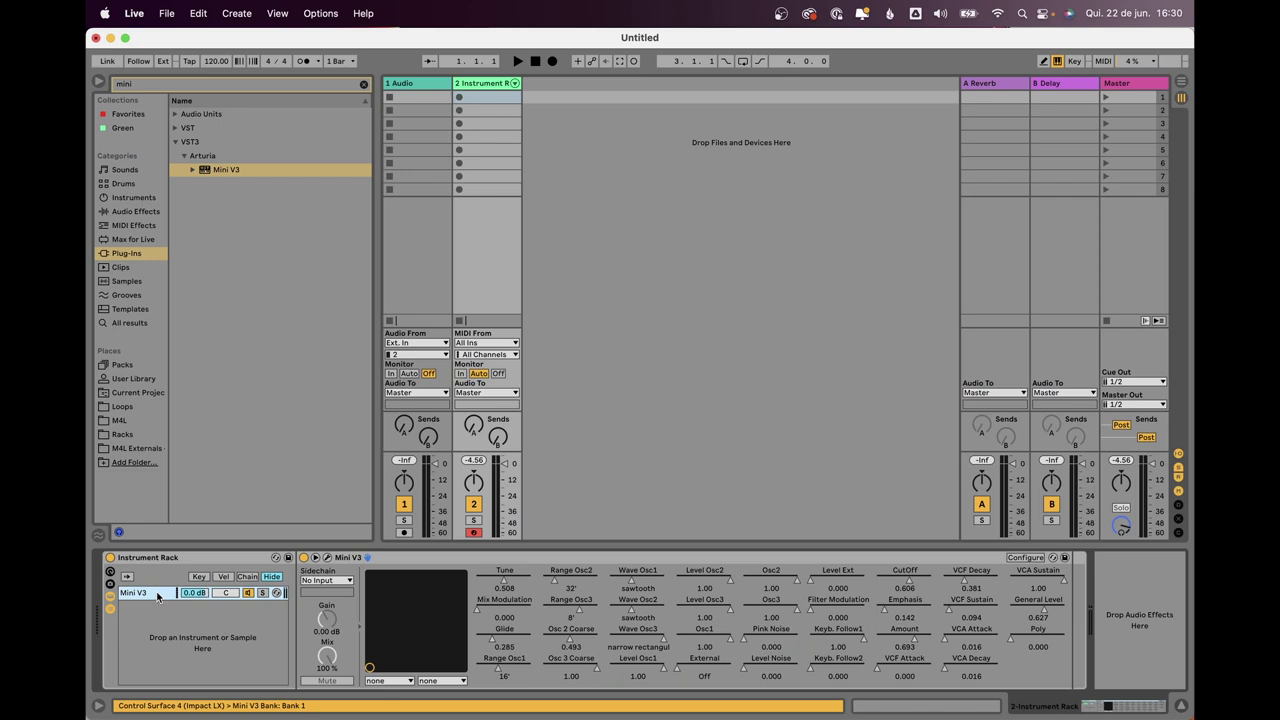
- Search the plug-ins for "tal" and add TAL-NoiseMaker as a second chain in the Instrument Rack
{"action": "left_click", "coordinate": [364, 84]}
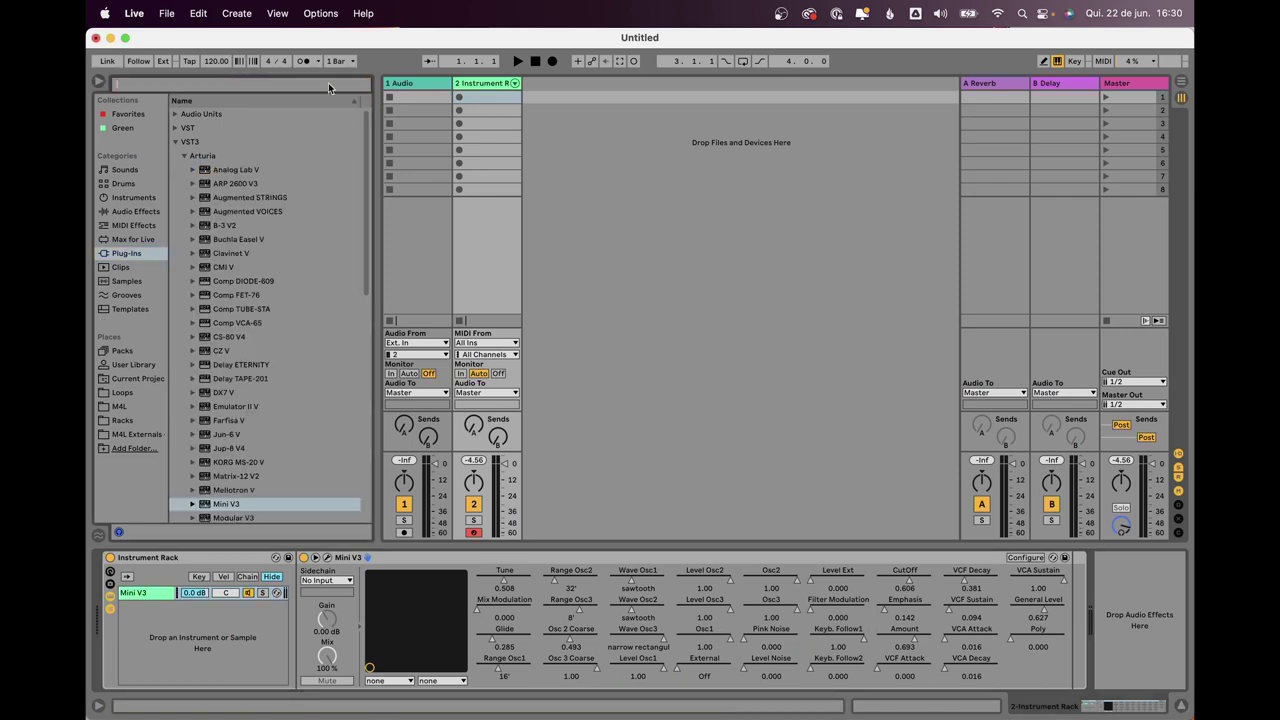
{"action": "type", "text": "tal"}
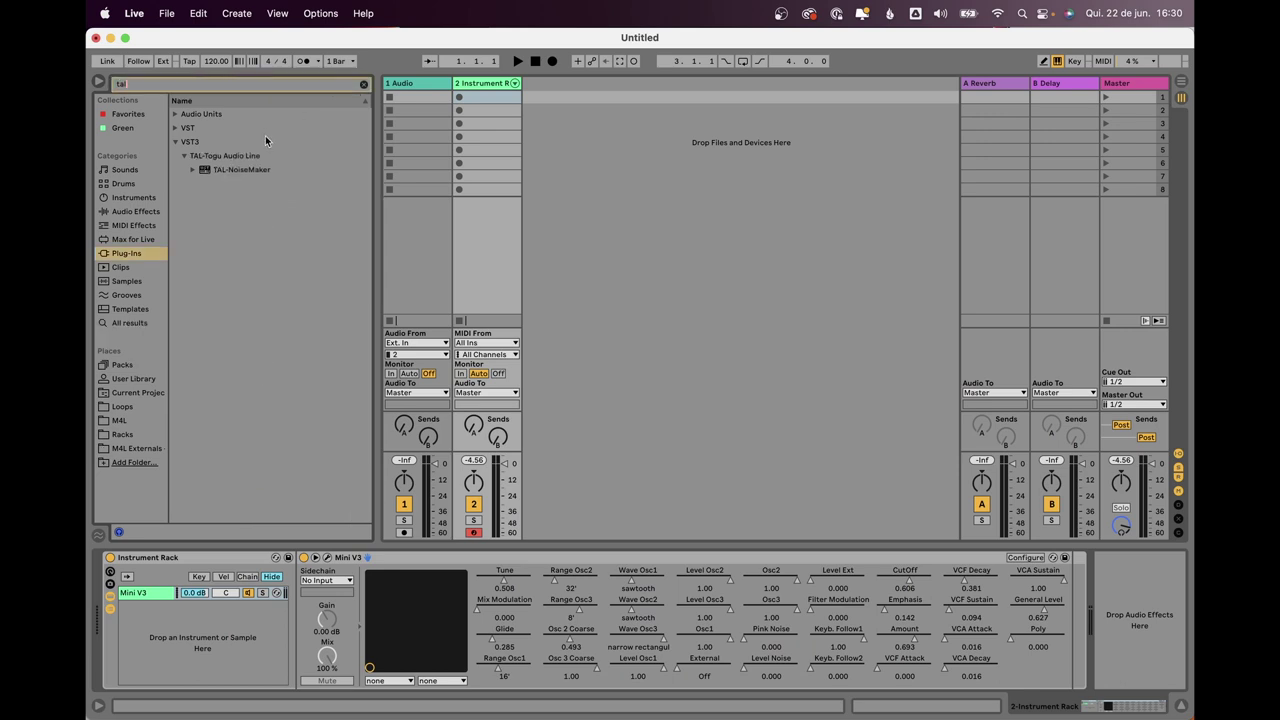
{"action": "left_click_drag", "start_coordinate": [249, 169], "coordinate": [203, 626]}
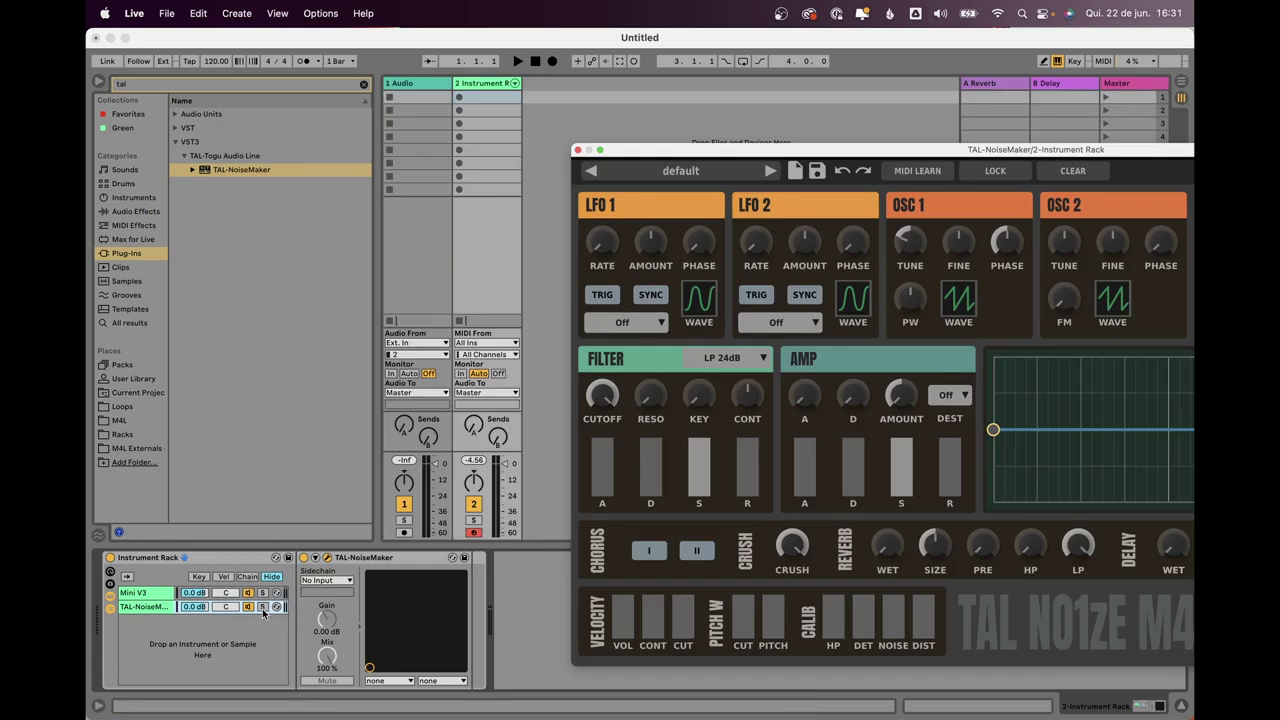
- Solo the Mini V3 and TAL-NoiseMaker chains in turn to switch between the two synths
{"action": "left_click", "coordinate": [263, 594]}
{"action": "left_click", "coordinate": [263, 607]}
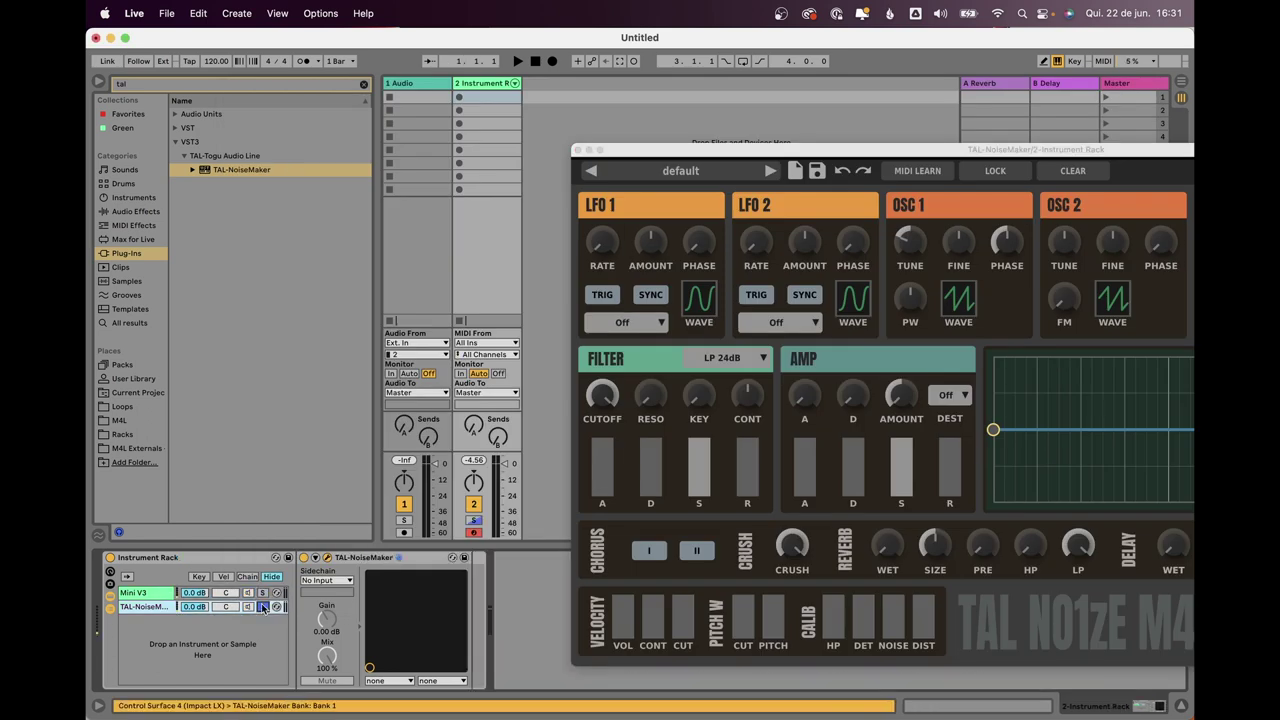
{"action": "left_click", "coordinate": [263, 594]}
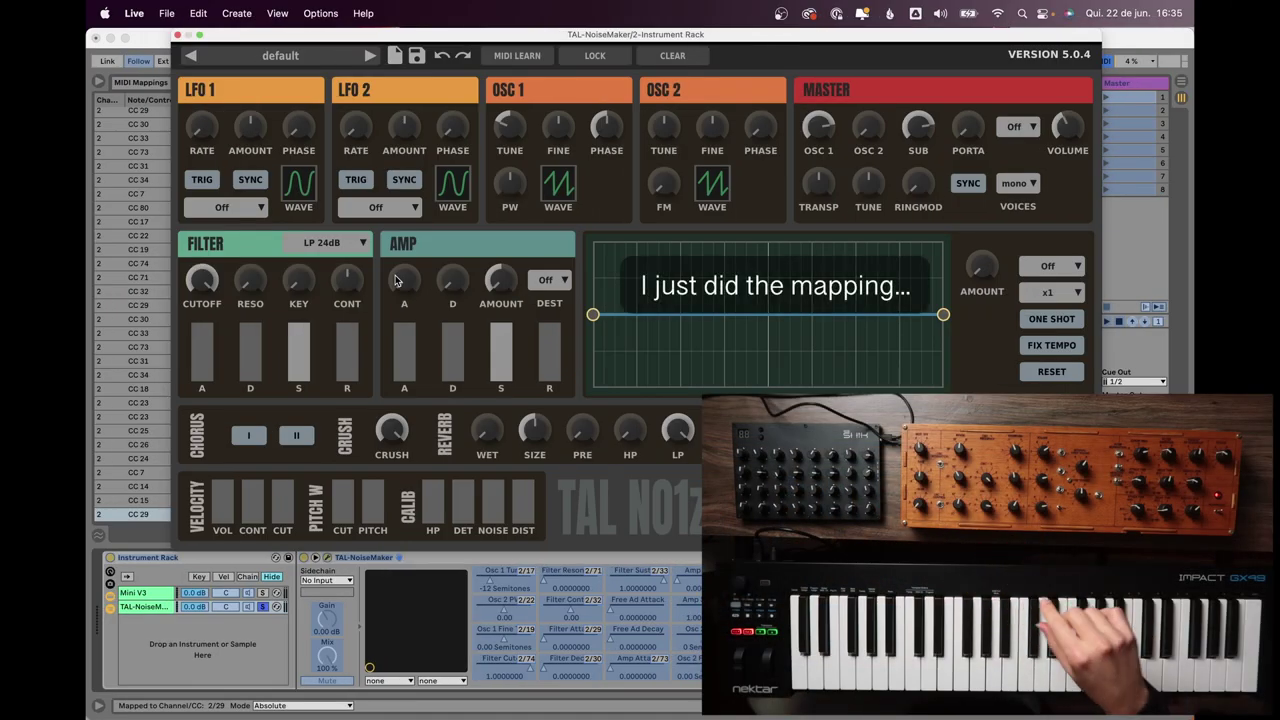
- Leave MIDI mapping mode with the TAL-NoiseMaker mappings in place and unsolo the TAL-NoiseMaker chain
{"action": "key", "text": "super+m"}
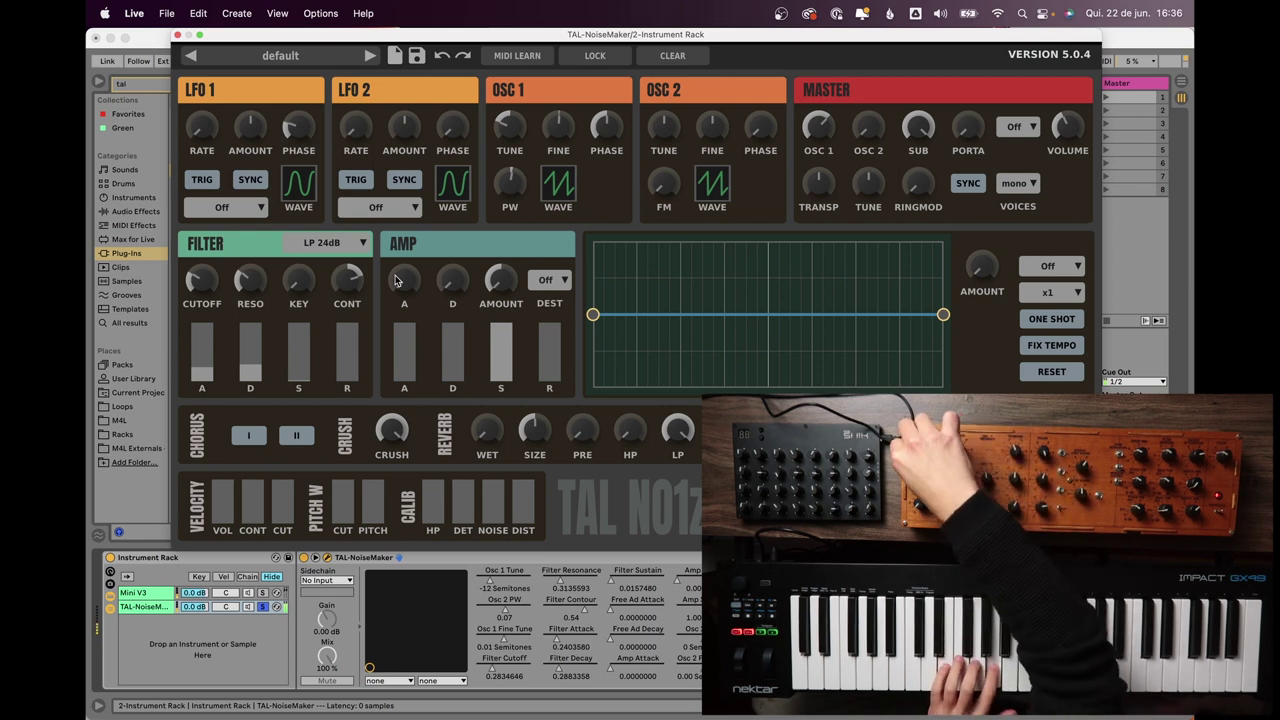
{"action": "left_click", "coordinate": [262, 607]}
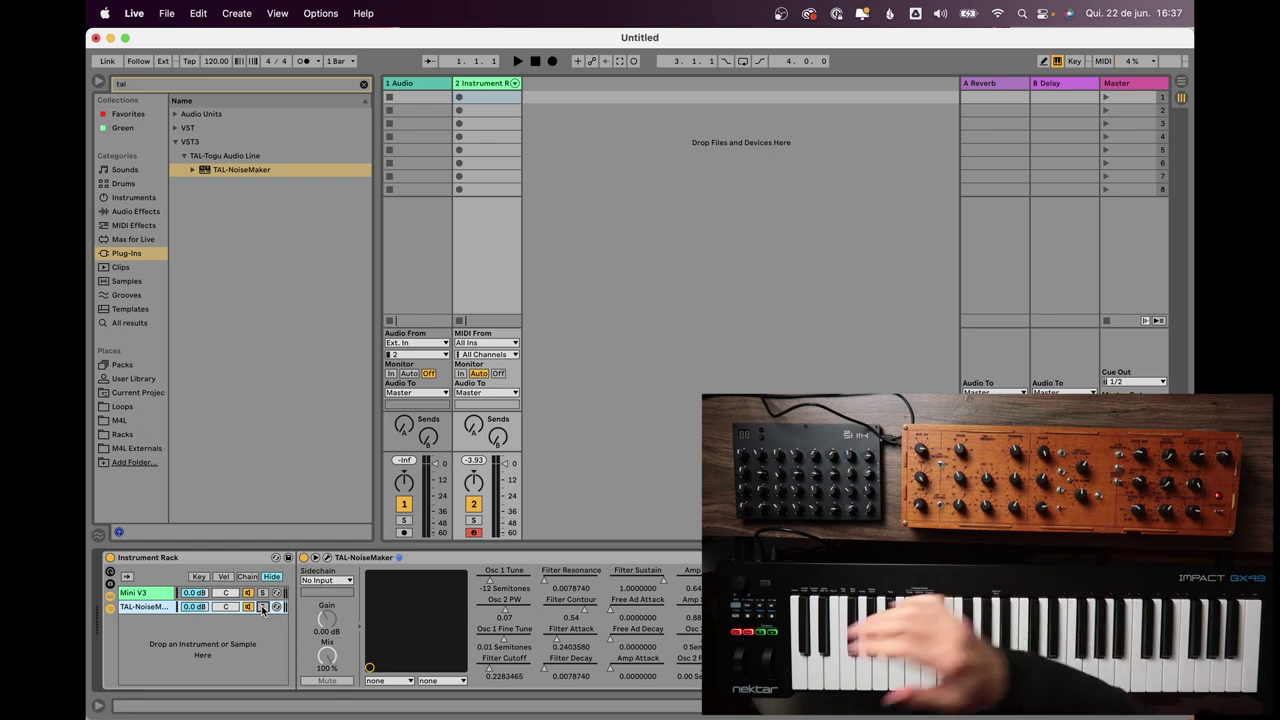
- Search the plug-ins for "diva" and add Diva as a third chain in the Instrument Rack
{"action": "left_click", "coordinate": [364, 85]}
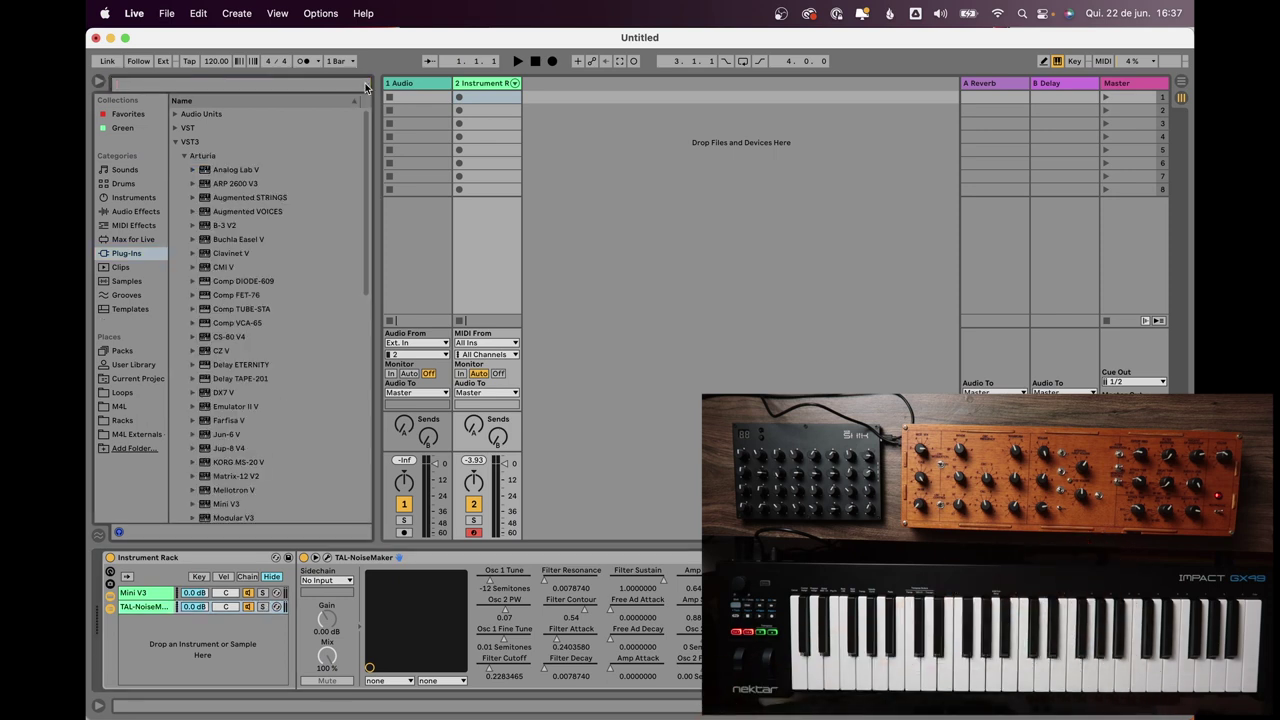
{"action": "type", "text": "diva"}
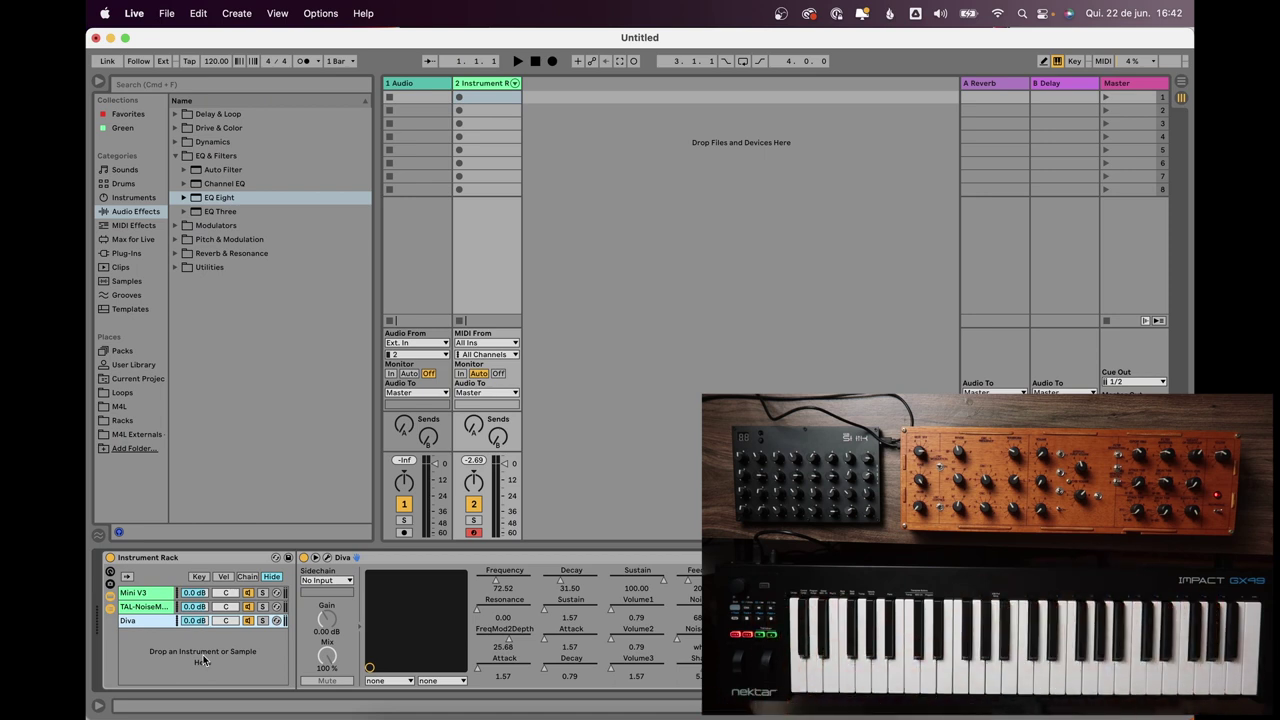
- Show the rack's chain select zones and spread them apart, Diva at about 1, TAL-NoiseMaker at 3 and Mini V3 at 6
{"action": "left_click", "coordinate": [138, 593]}
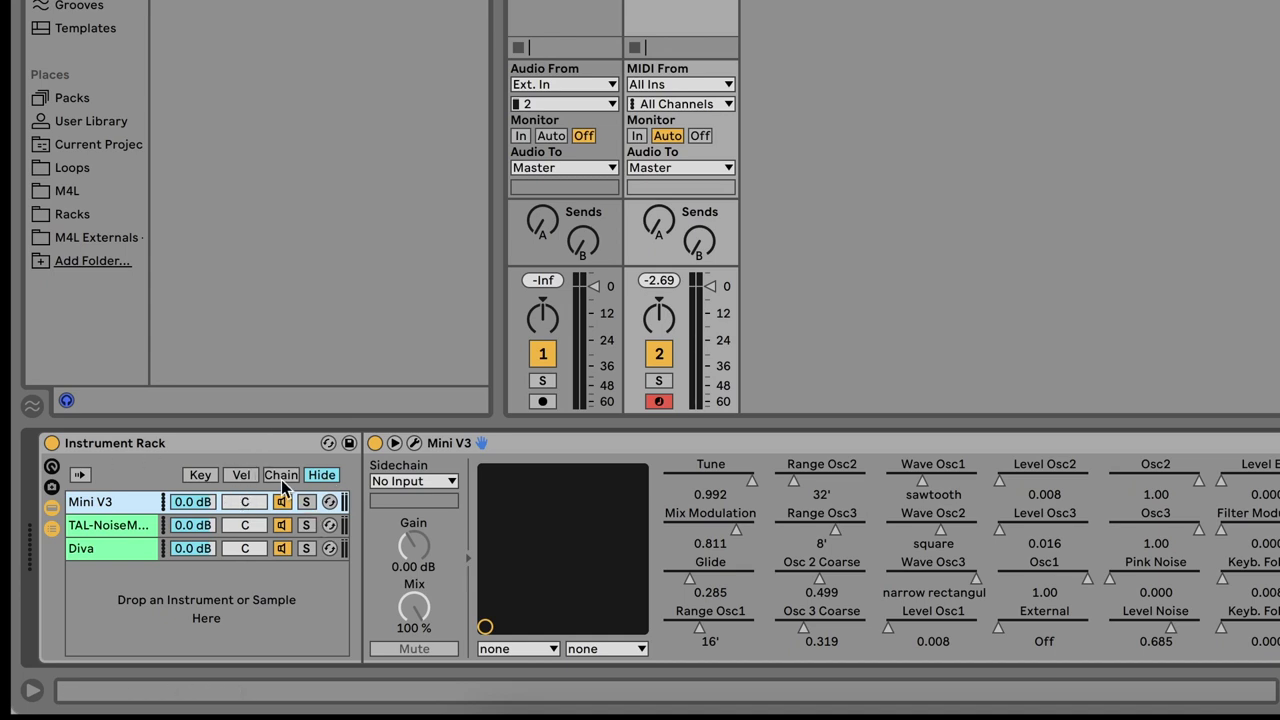
{"action": "left_click", "coordinate": [281, 475]}
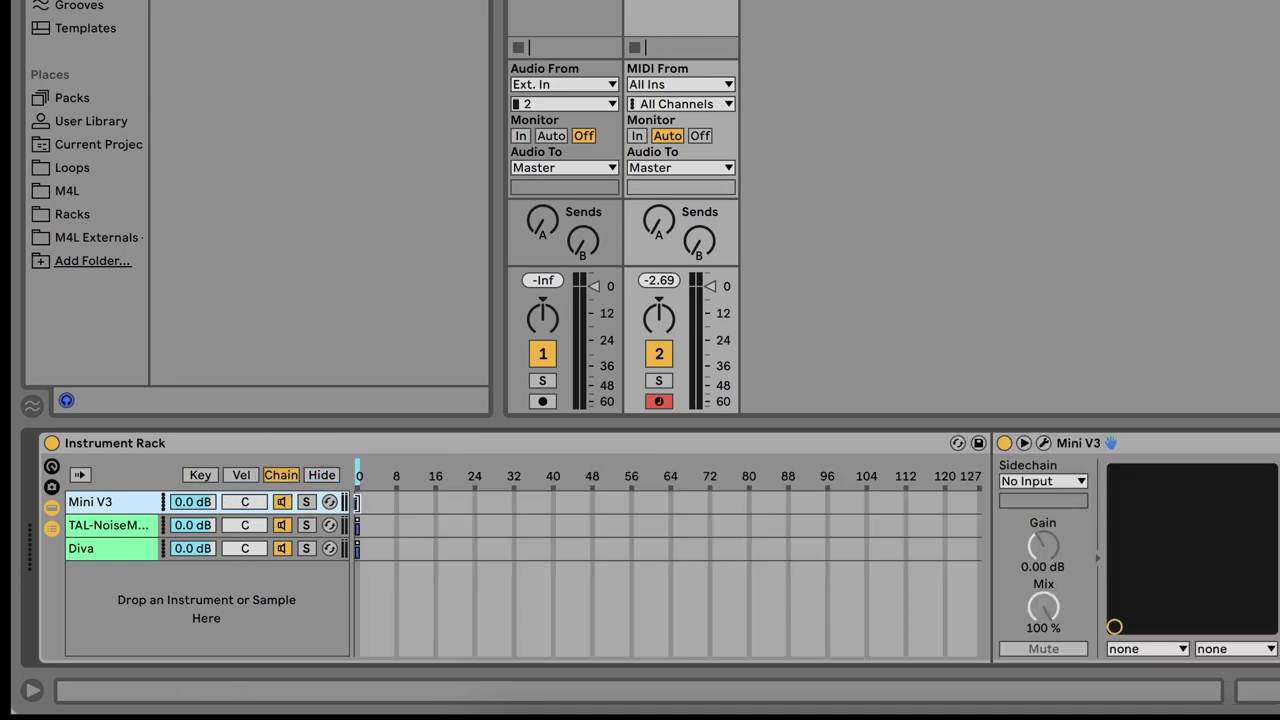
{"action": "mouse_move", "coordinate": [358, 502]}
{"action": "left_mouse_down"}
{"action": "mouse_move", "coordinate": [387, 503]}
{"action": "mouse_move", "coordinate": [370, 520]}
{"action": "left_mouse_up"}
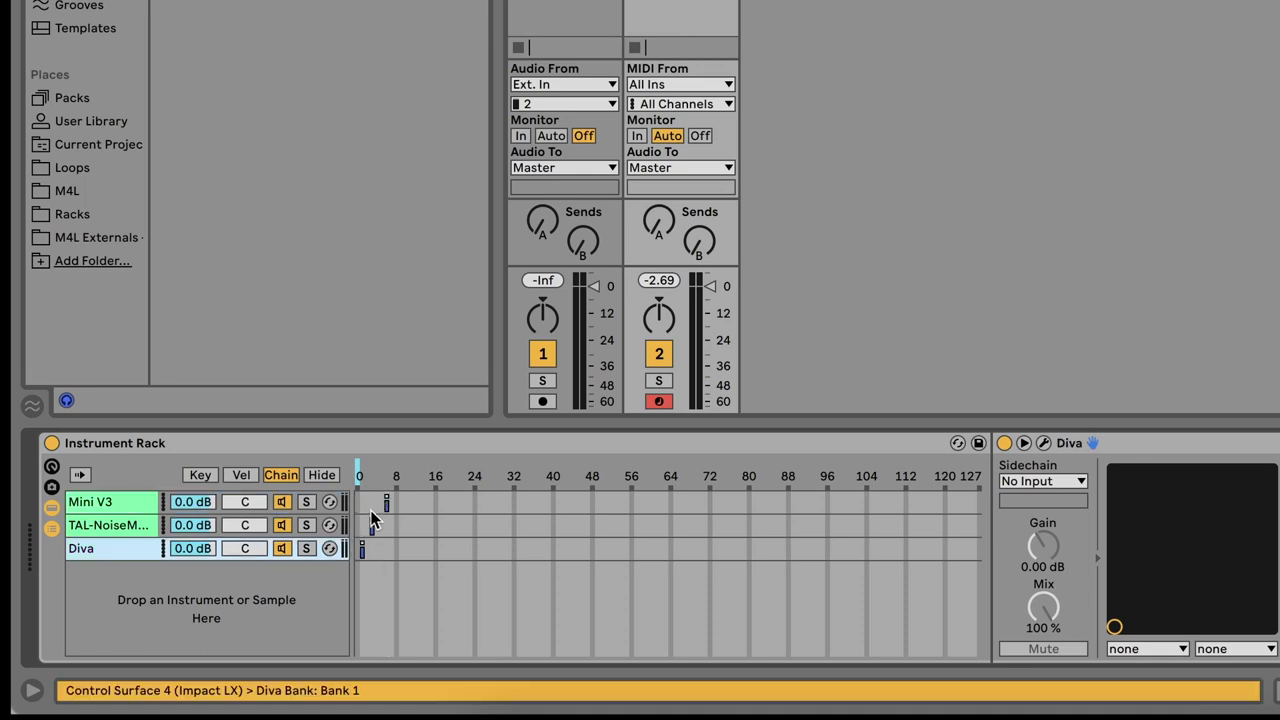
- Move the chain selector across the zones to audition the Diva, TAL-NoiseMaker and Mini V3 chains
{"action": "left_click", "coordinate": [357, 475]}
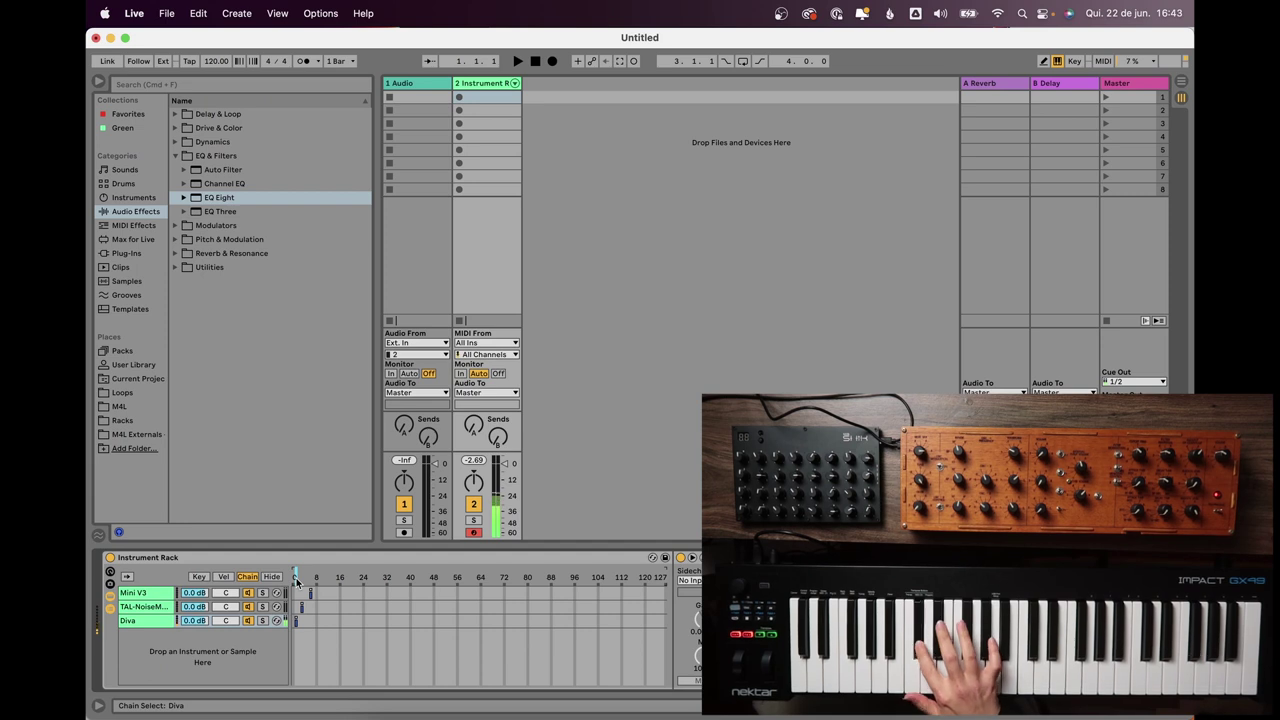
{"action": "left_click_drag", "start_coordinate": [295, 580], "coordinate": [312, 583]}
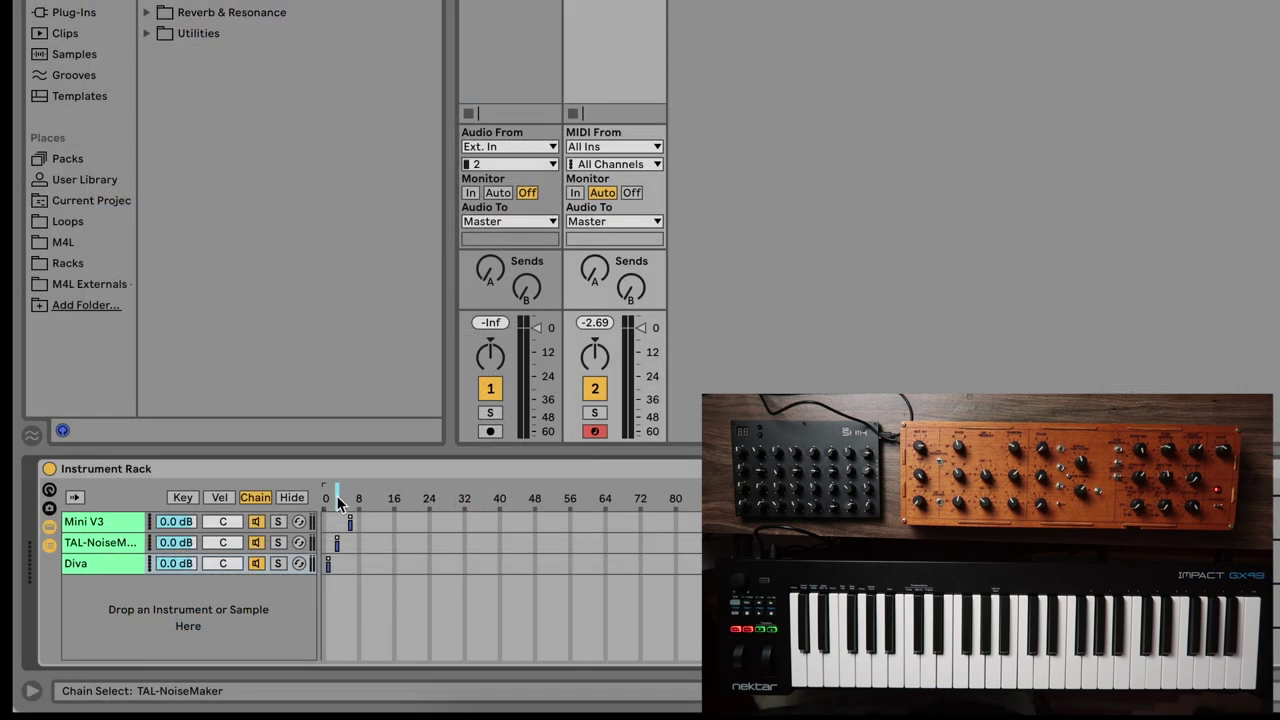
- Reposition the chain select zones so Mini V3 sits at 1, TAL-NoiseMaker at 2 and Diva at 3
{"action": "left_click_drag", "start_coordinate": [349, 521], "coordinate": [327, 523]}
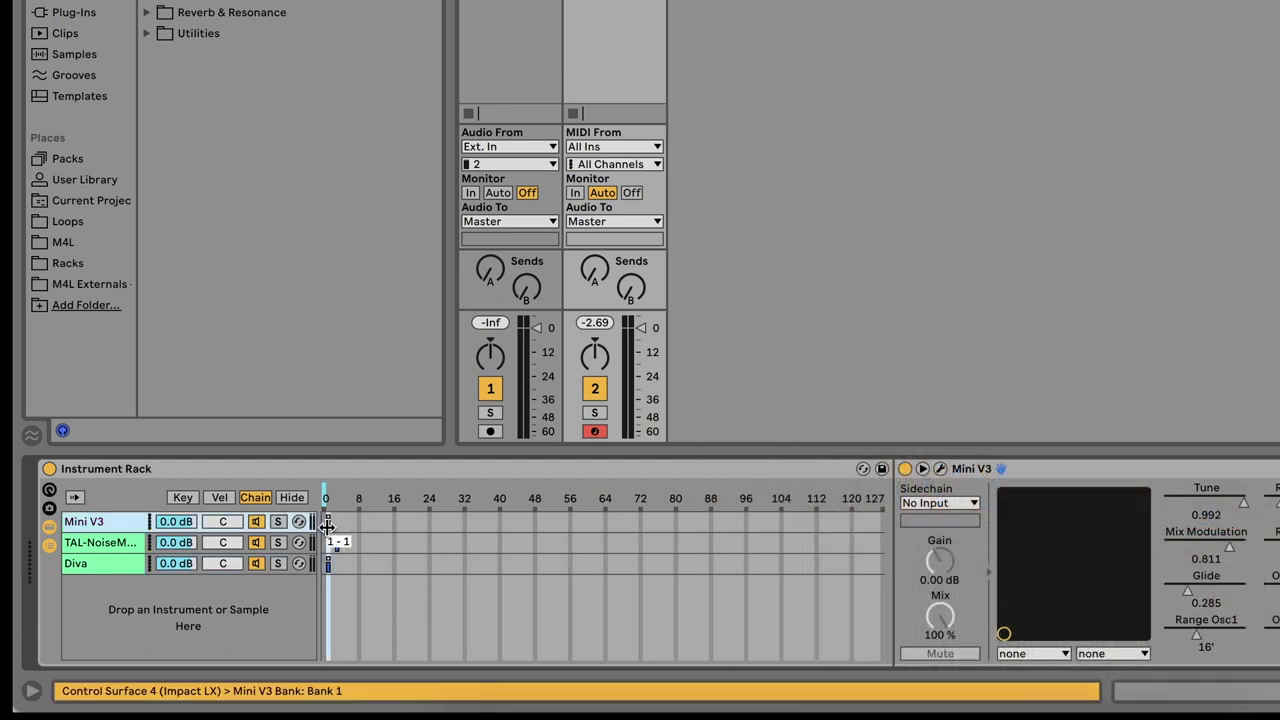
{"action": "left_click", "coordinate": [332, 542]}
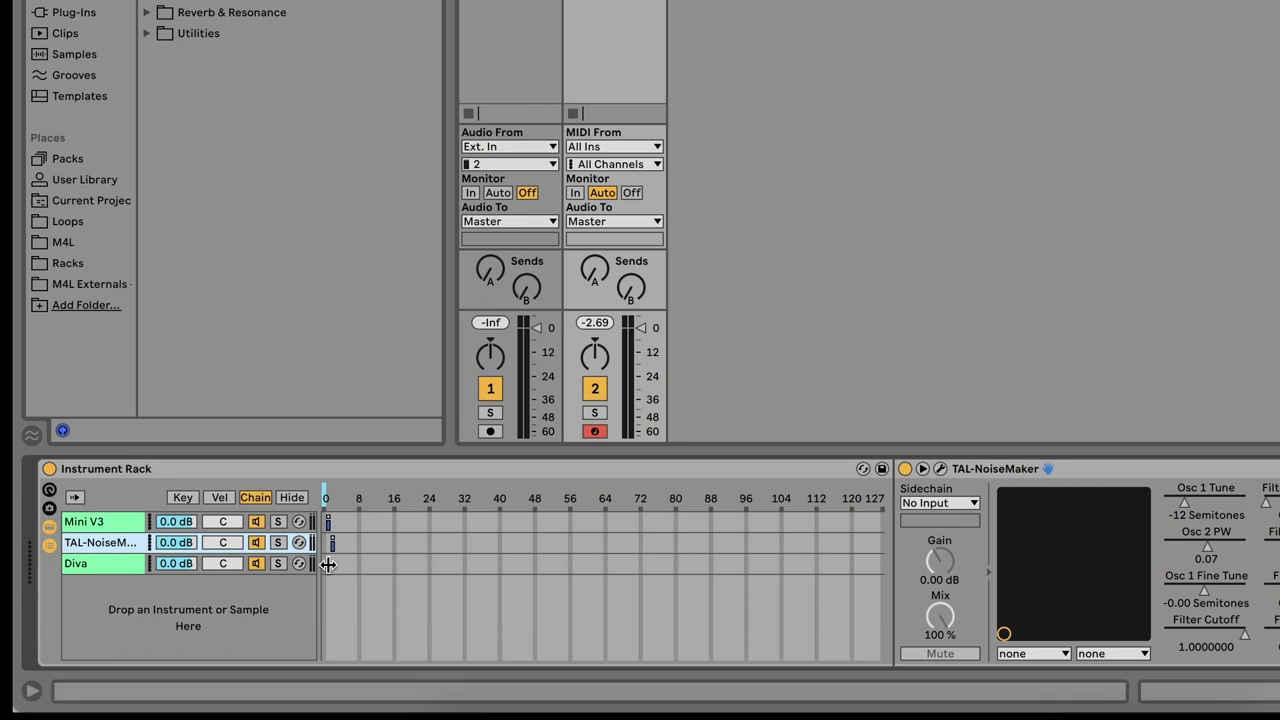
{"action": "left_click_drag", "start_coordinate": [327, 564], "coordinate": [335, 565]}
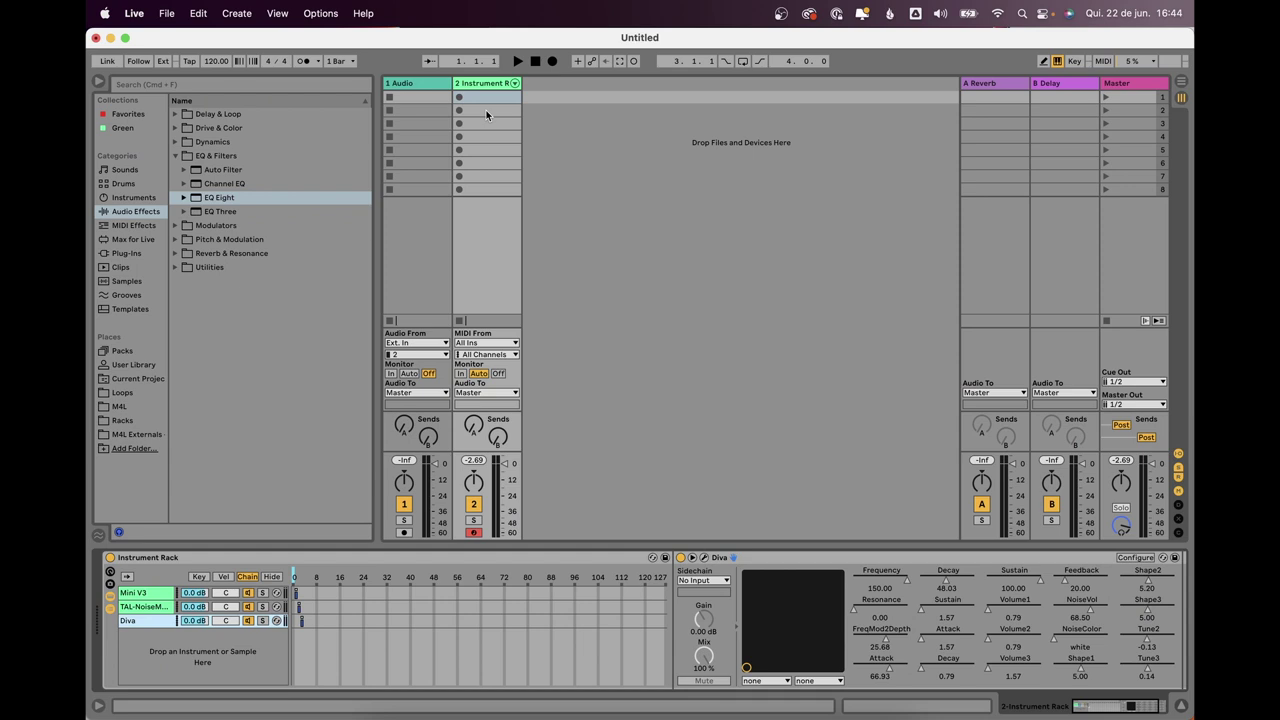
- Create a MIDI clip in slot 2 of the Instrument Rack track and display its Chain Selector envelope
{"action": "double_click", "coordinate": [486, 112]}
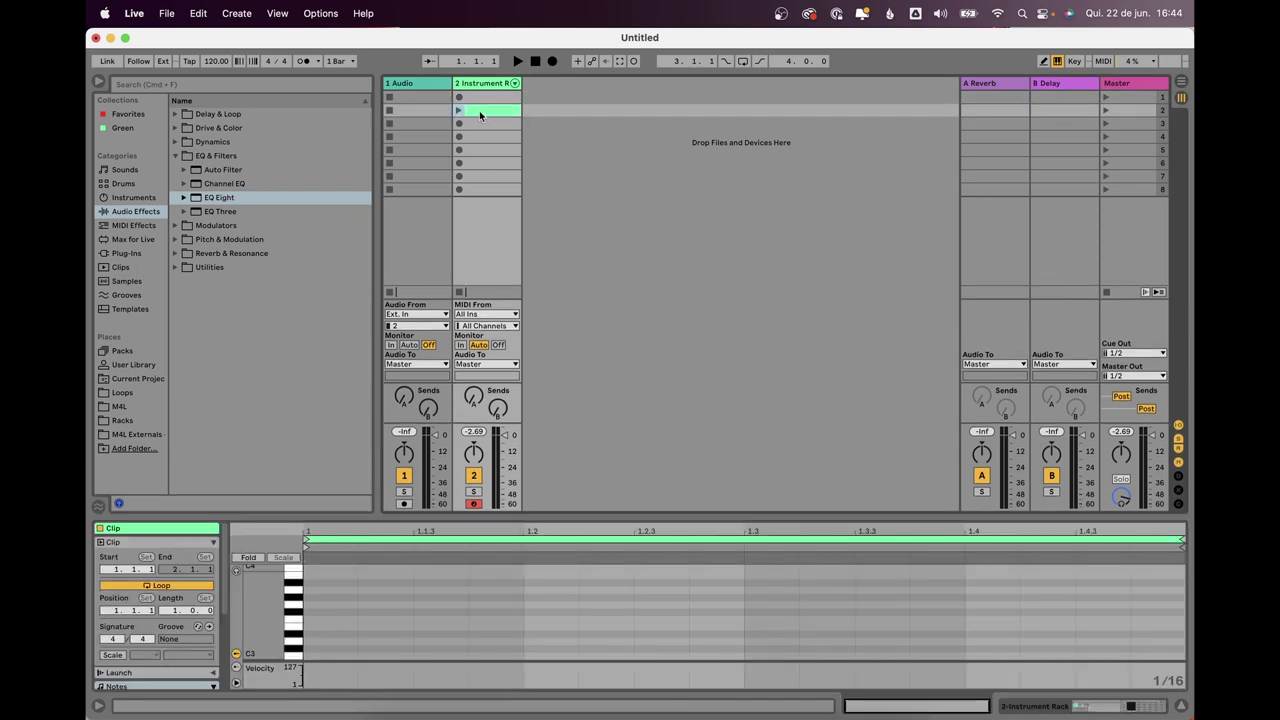
{"action": "scroll", "coordinate": [195, 626], "scroll_direction": "down", "scroll_amount": 5}
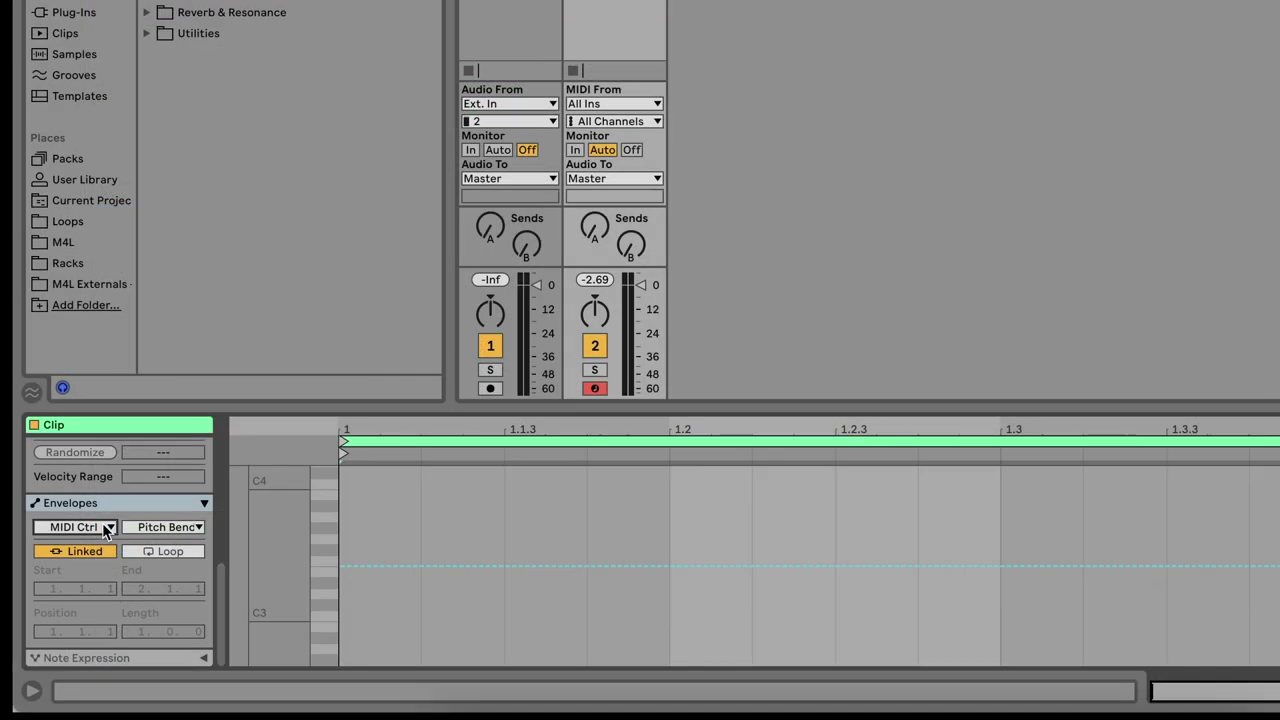
{"action": "left_click", "coordinate": [127, 596]}
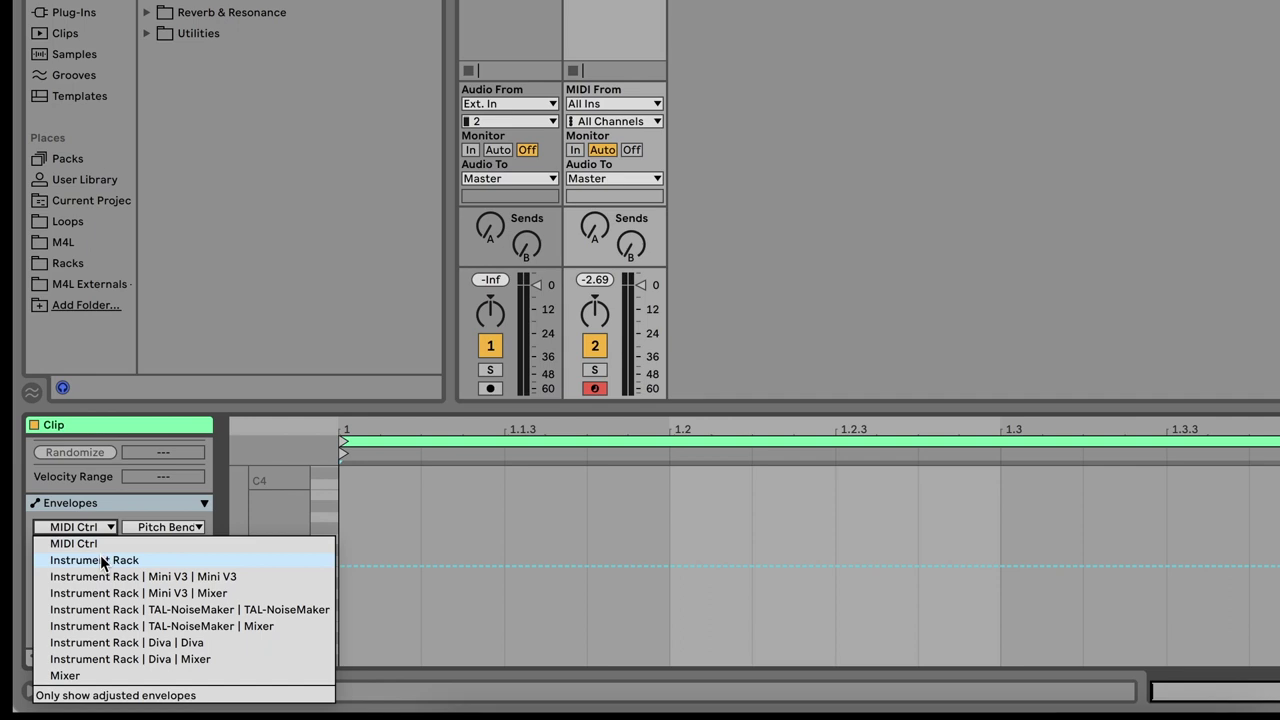
{"action": "left_click", "coordinate": [101, 561]}
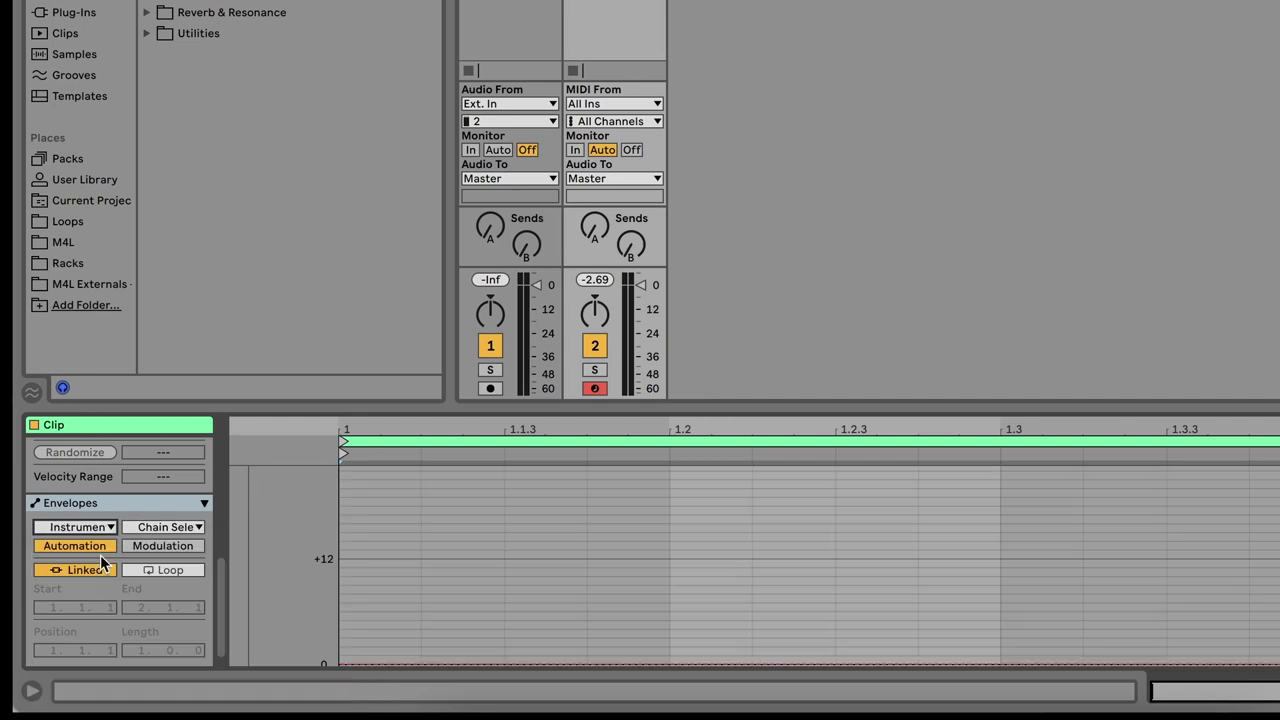
{"action": "left_click", "coordinate": [153, 530]}
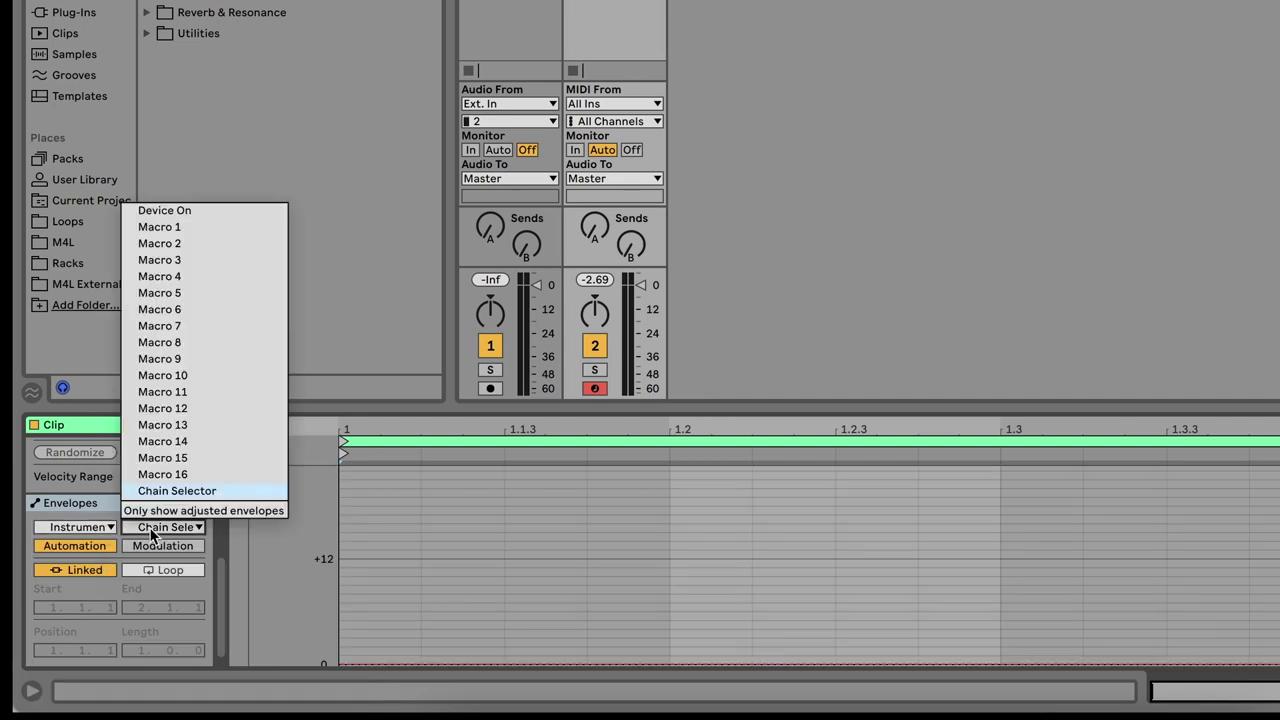
{"action": "left_click", "coordinate": [167, 492]}
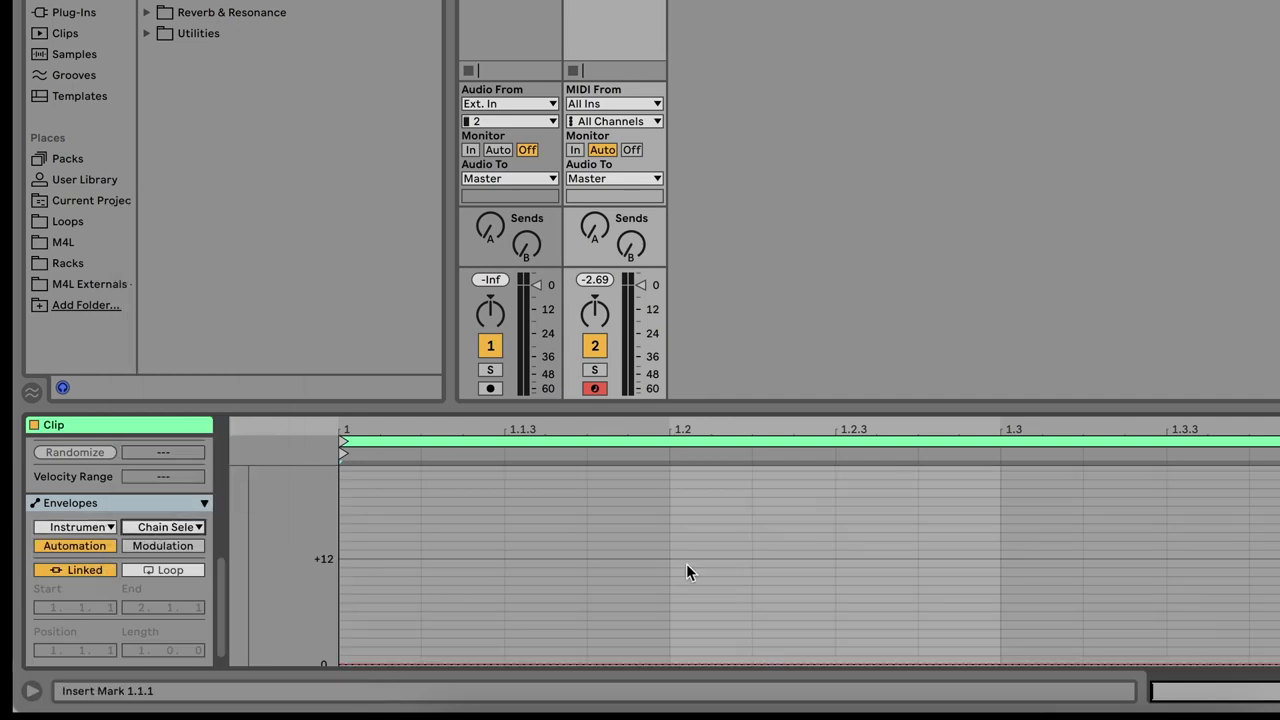
- Set the new clip's Chain Selector envelope to a constant 1 and launch the clip
{"action": "left_click", "coordinate": [972, 663]}
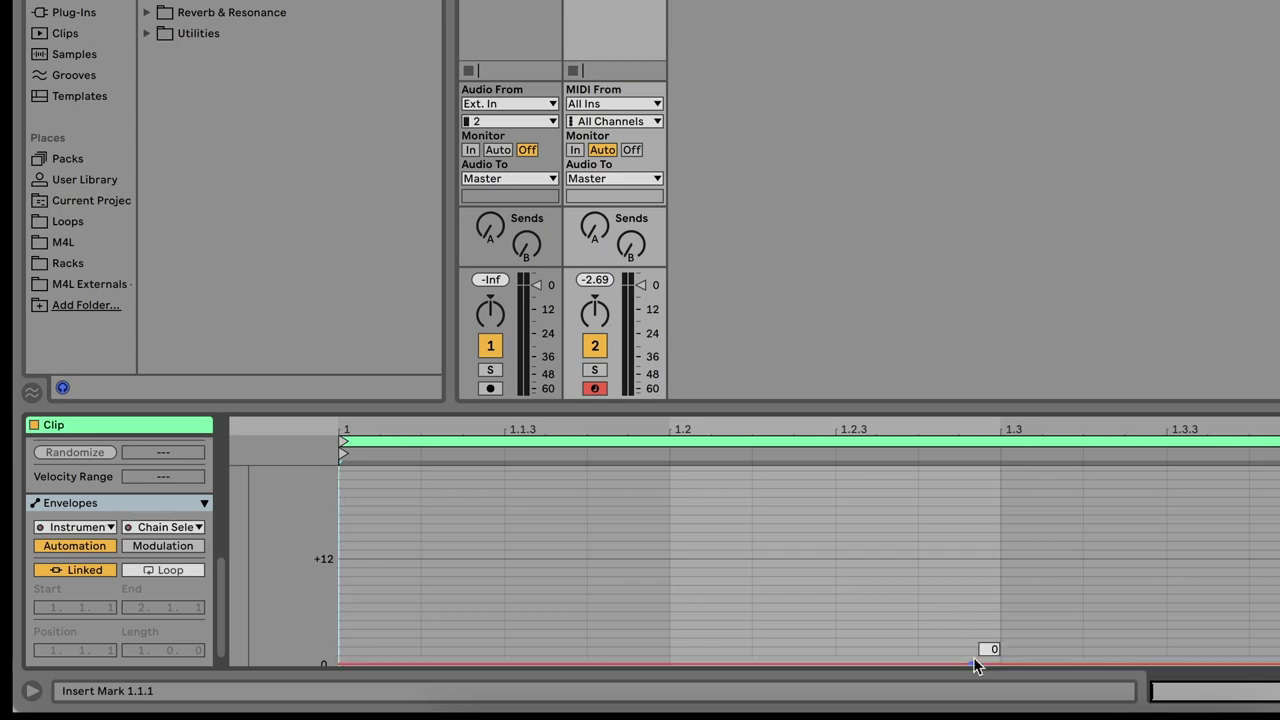
{"action": "mouse_move", "coordinate": [973, 660]}
{"action": "left_mouse_down"}
{"action": "mouse_move", "coordinate": [973, 580]}
{"action": "mouse_move", "coordinate": [973, 637]}
{"action": "left_mouse_up"}
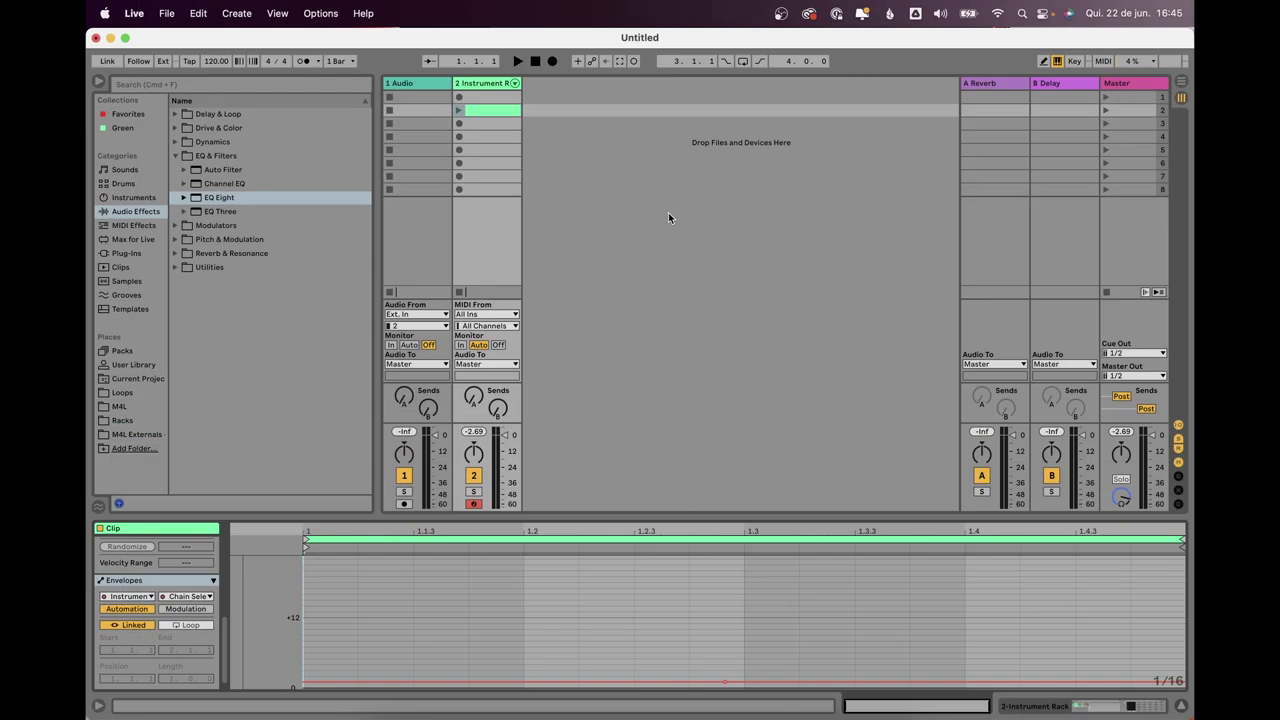
{"action": "left_click", "coordinate": [459, 111]}
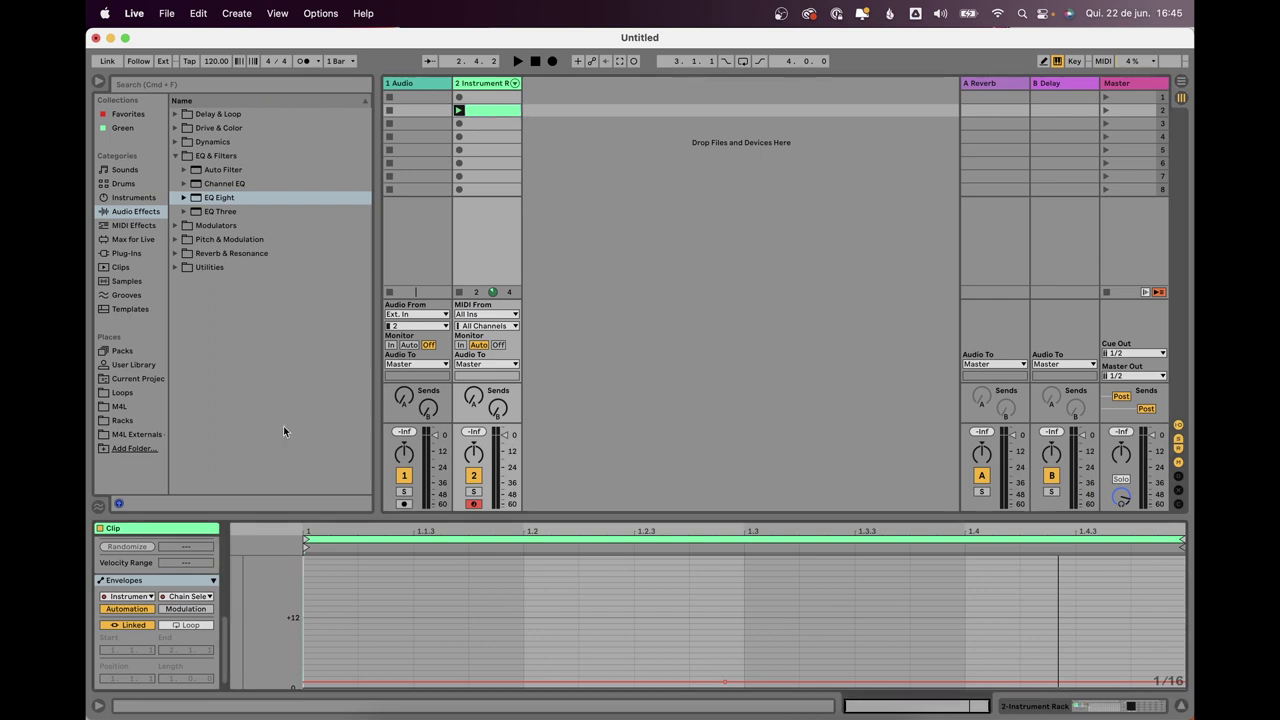
- Expand the clip's launch settings and set its launch quantization to None, keeping the Trigger launch mode
{"action": "scroll", "coordinate": [165, 600], "scroll_direction": "up", "scroll_amount": 5}
{"action": "scroll", "coordinate": [165, 592], "scroll_direction": "down", "scroll_amount": 3}
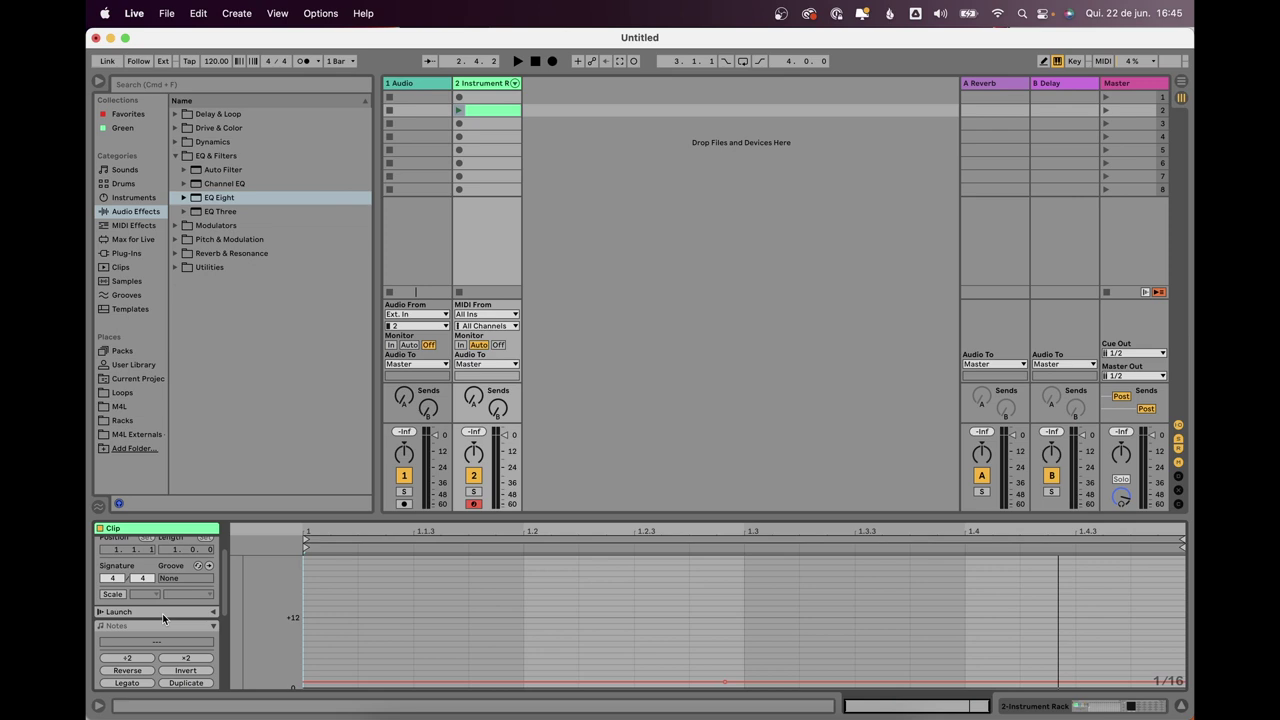
{"action": "left_click", "coordinate": [162, 612]}
{"action": "scroll", "coordinate": [213, 613], "scroll_direction": "down", "scroll_amount": 2}
{"action": "scroll", "coordinate": [213, 617], "scroll_direction": "down", "scroll_amount": 1}
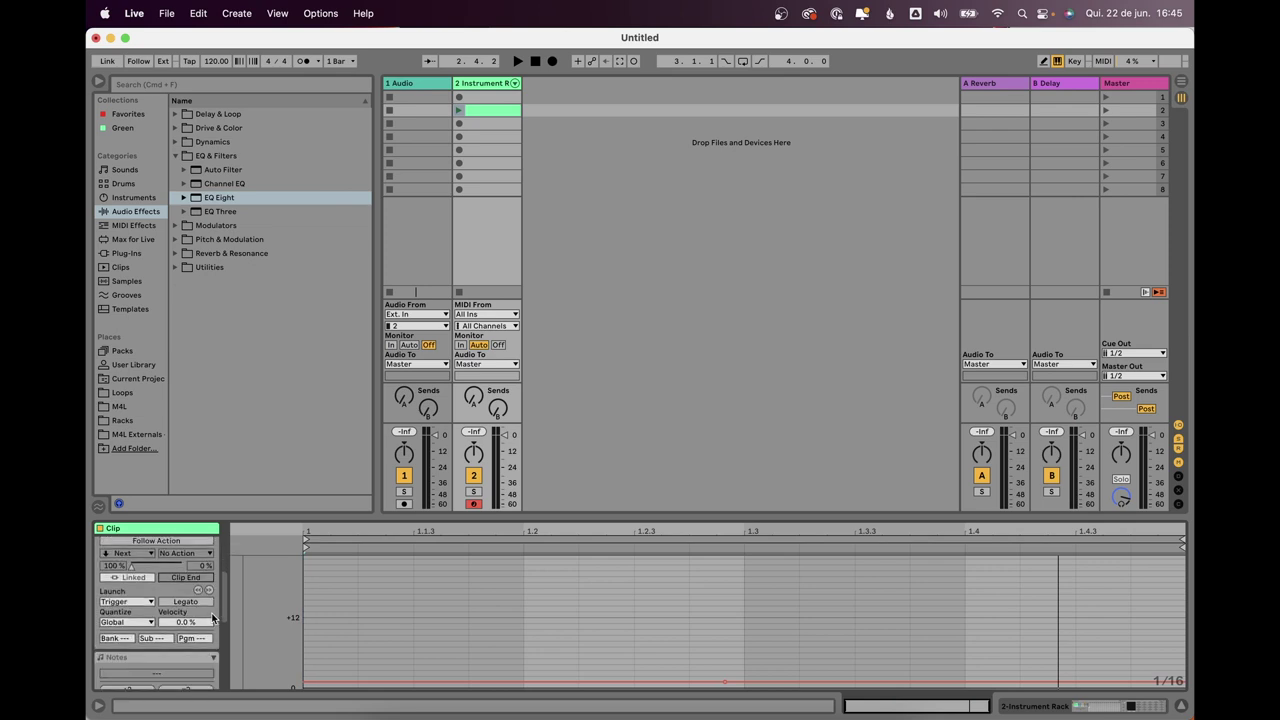
{"action": "left_click", "coordinate": [132, 603]}
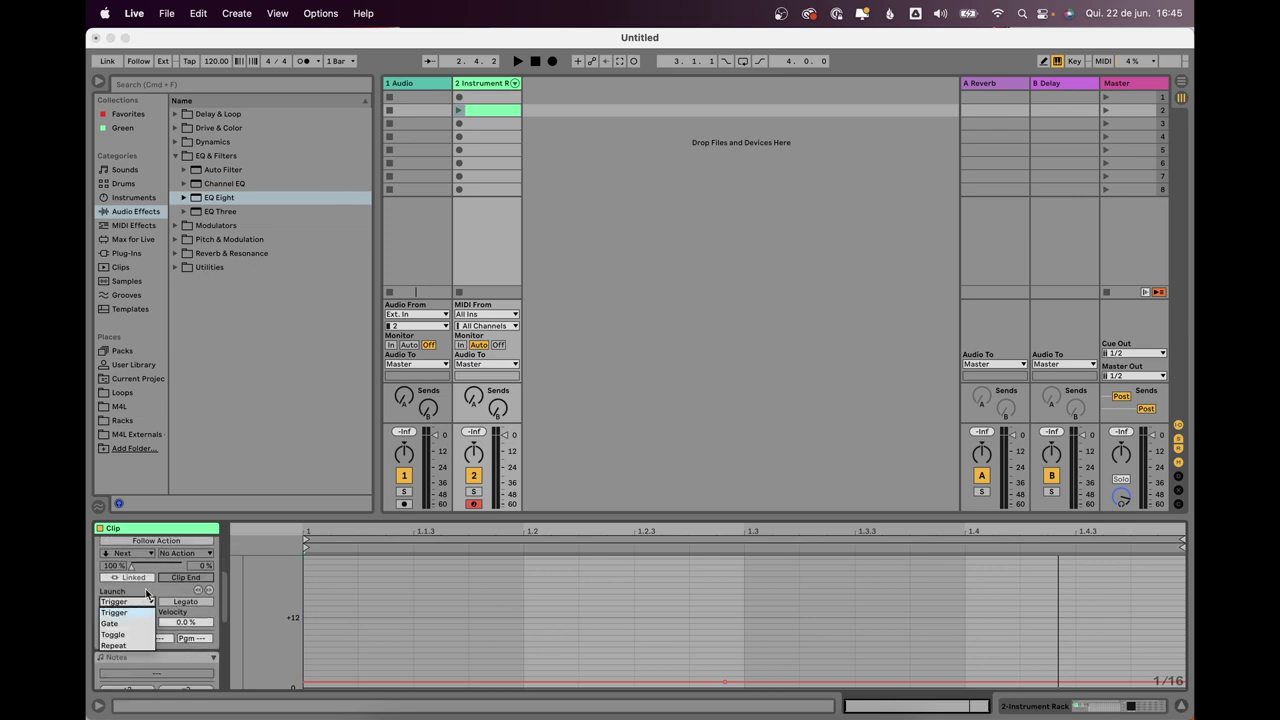
{"action": "left_click", "coordinate": [147, 596]}
{"action": "left_click", "coordinate": [142, 622]}
{"action": "left_click", "coordinate": [132, 467]}
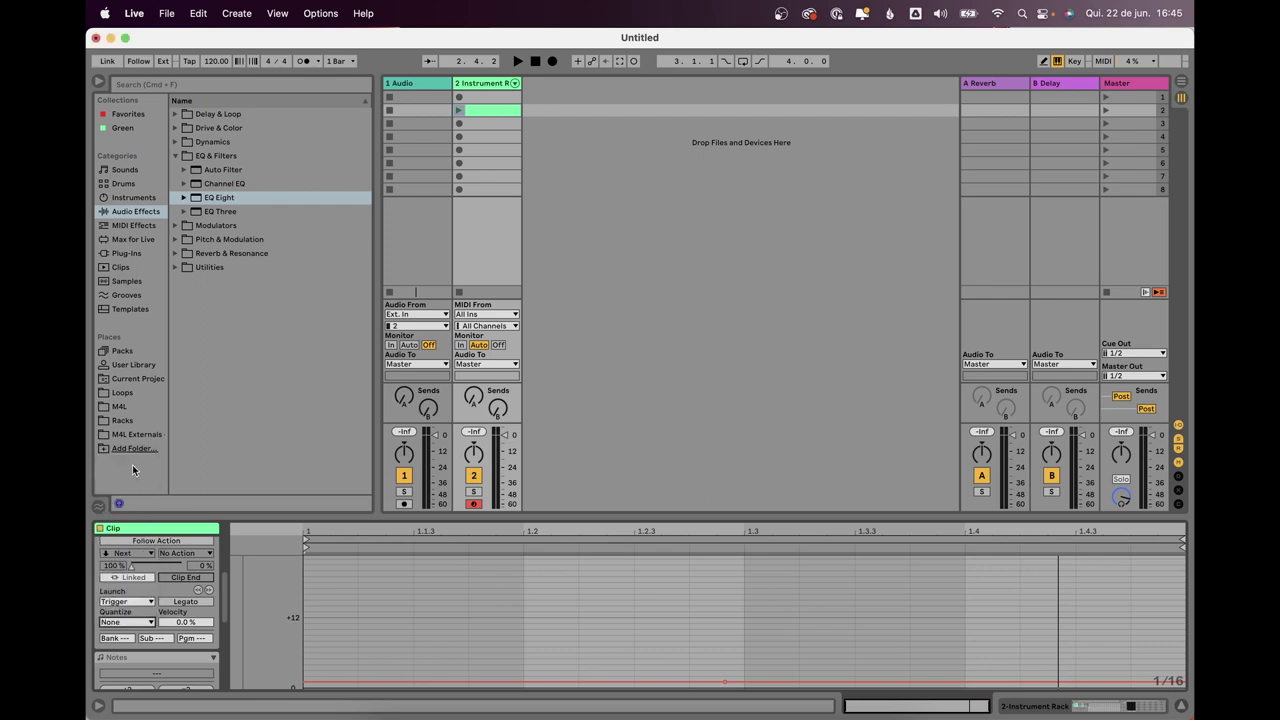
- Rename the clip "Mini V" and duplicate it into the slot below under the name "Tal"
{"action": "key", "text": "super+r"}
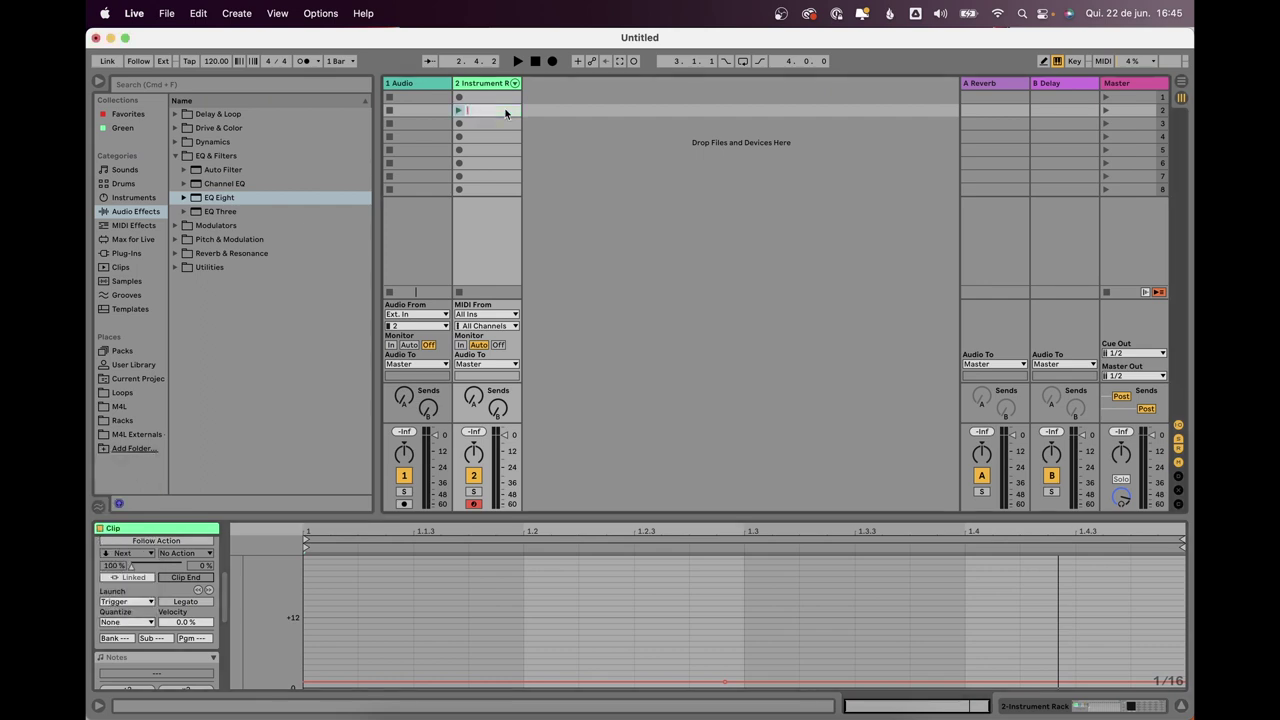
{"action": "type", "text": "Mini V"}
{"action": "key", "text": "Return"}
{"action": "key", "text": "super+d"}
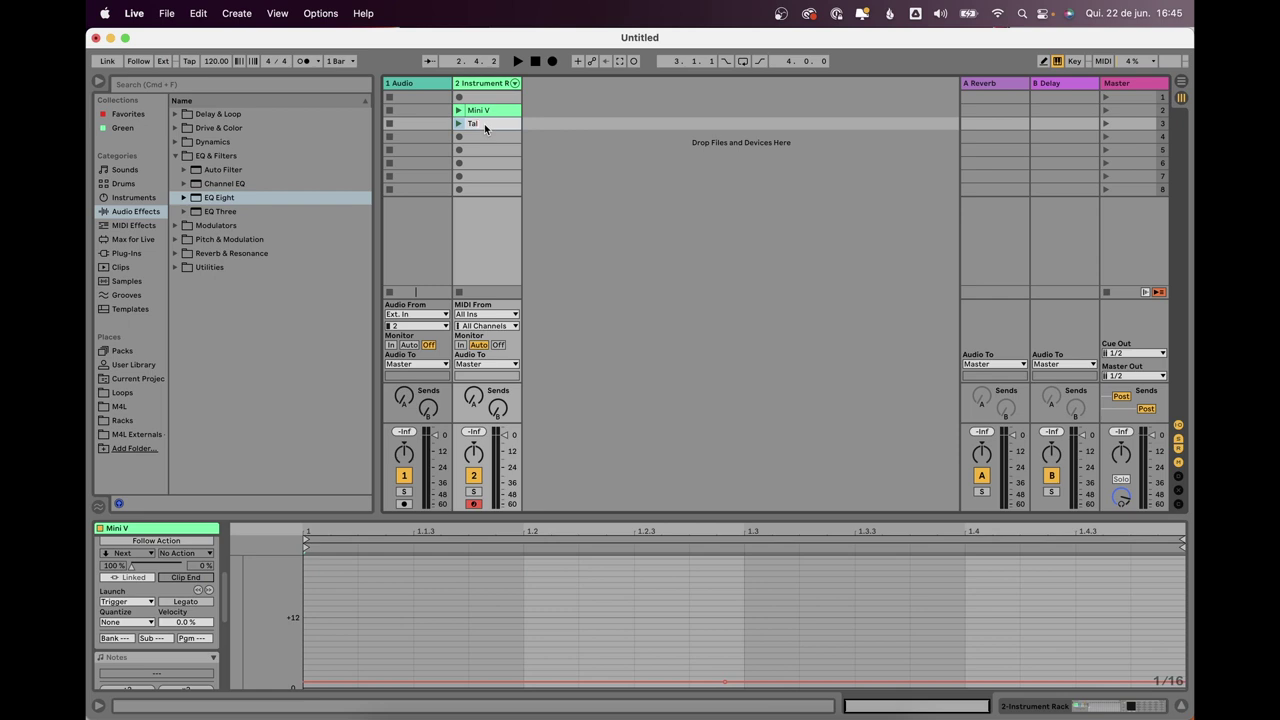
{"action": "key", "text": "Return"}
- Set the Tal clip's Chain Selector envelope to a constant 2
{"action": "scroll", "coordinate": [170, 616], "scroll_direction": "down", "scroll_amount": 5}
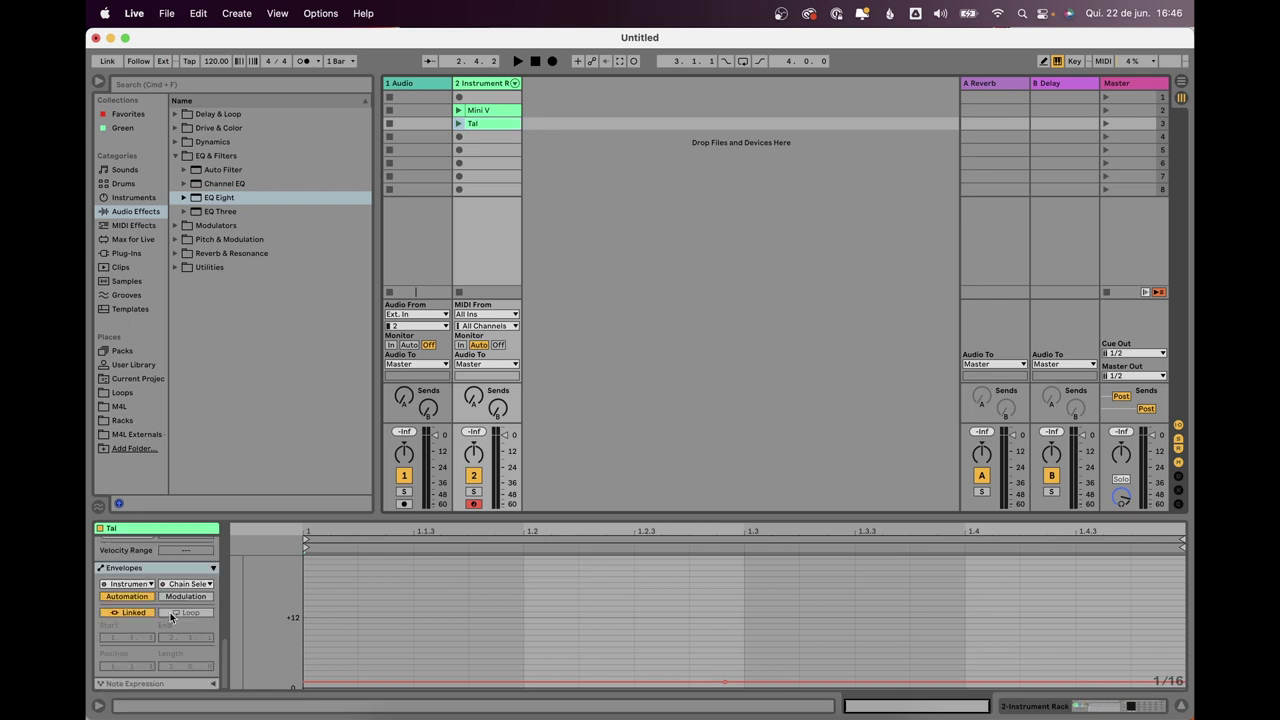
{"action": "left_click", "coordinate": [125, 588]}
{"action": "left_click", "coordinate": [137, 588]}
{"action": "left_click", "coordinate": [167, 588]}
{"action": "left_click", "coordinate": [167, 588]}
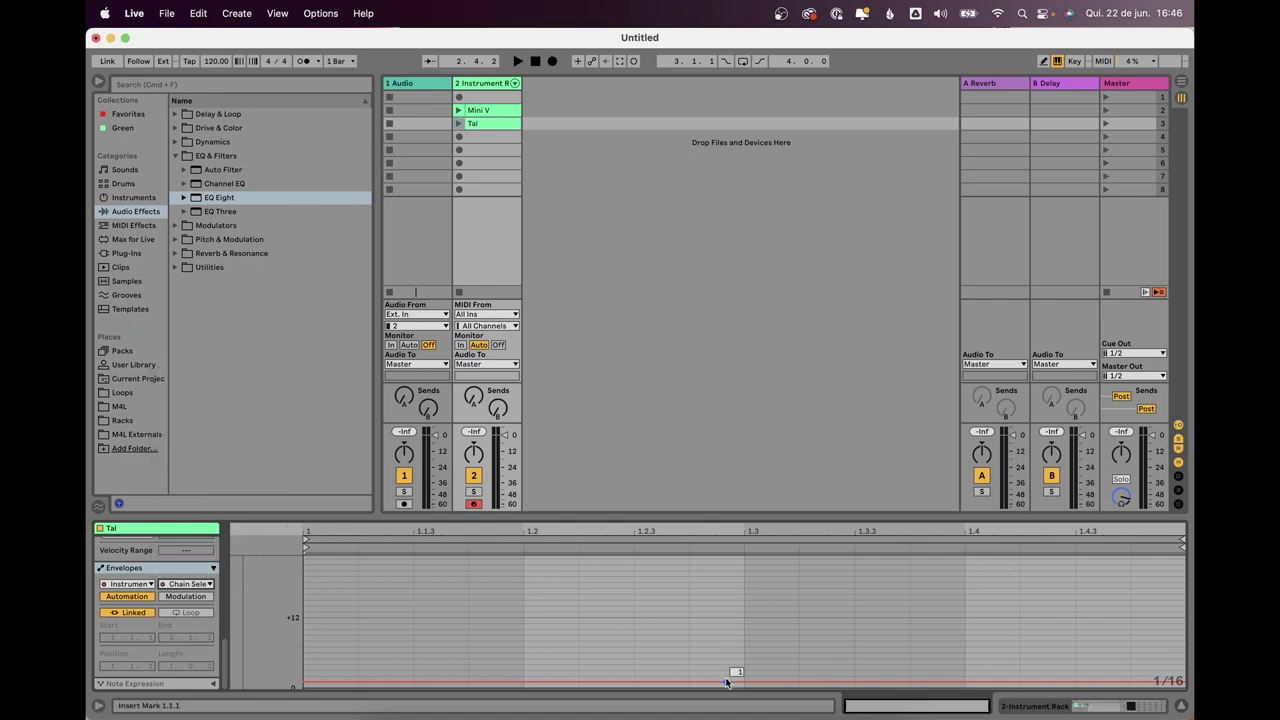
{"action": "mouse_move", "coordinate": [727, 682]}
{"action": "left_mouse_down"}
{"action": "mouse_move", "coordinate": [726, 661]}
{"action": "mouse_move", "coordinate": [726, 675]}
{"action": "left_mouse_up"}
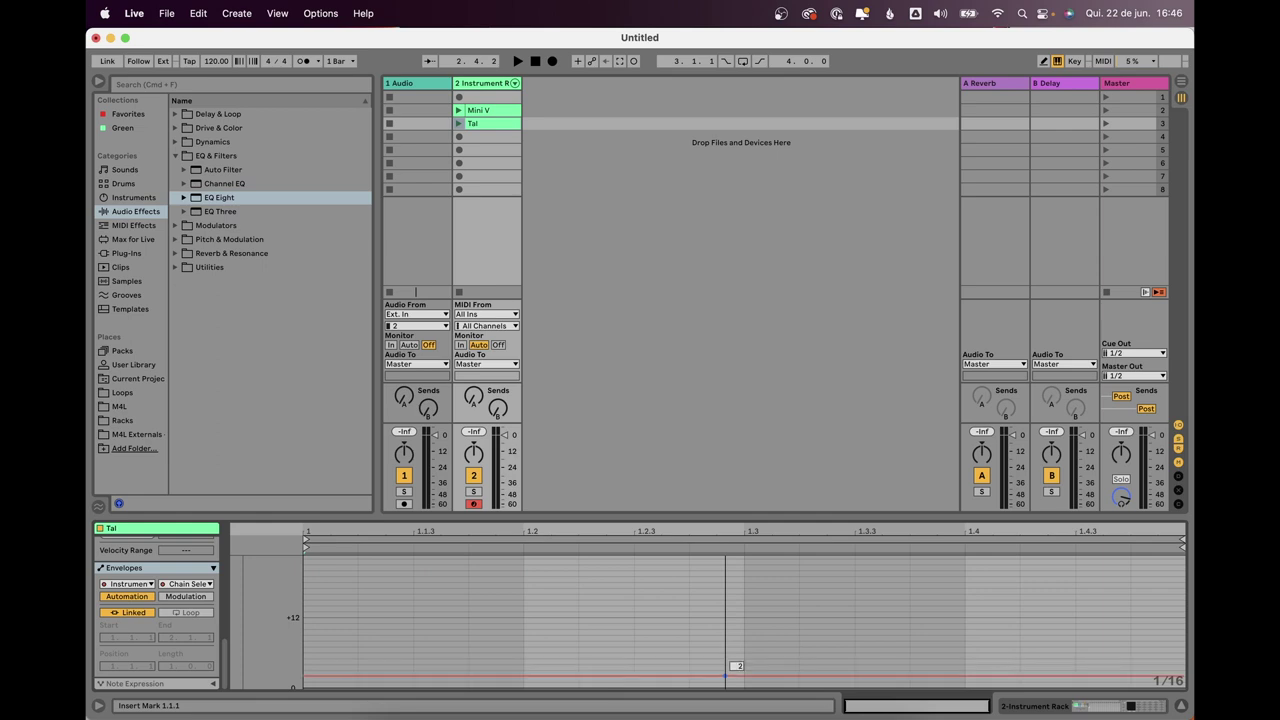
- Copy the Tal clip into slot 4 and rename the copy "Diva"
{"action": "left_click_drag", "start_coordinate": [474, 123], "coordinate": [481, 134]}
{"action": "key", "text": "super+r"}
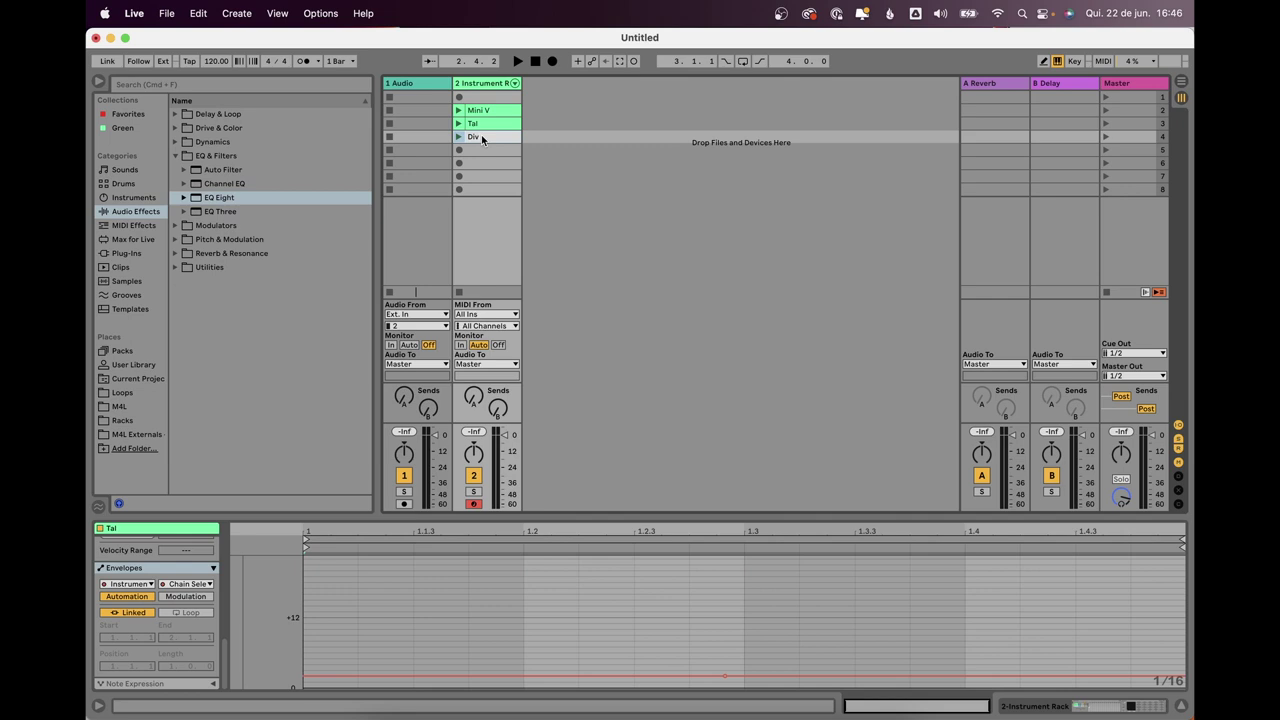
{"action": "type", "text": "Diva"}
{"action": "key", "text": "Return"}
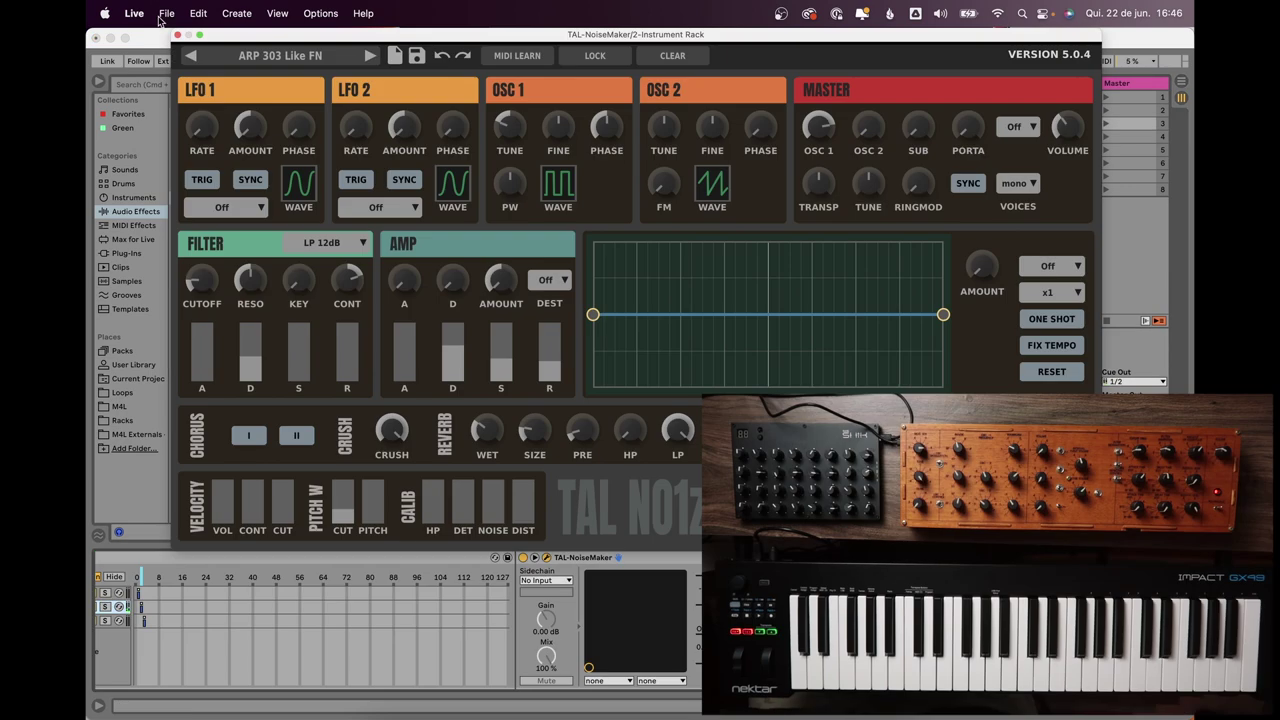
- Close the TAL-NoiseMaker window and map the computer keys m, t and d to the Mini V, Tal and Diva clips
{"action": "left_click", "coordinate": [177, 34]}
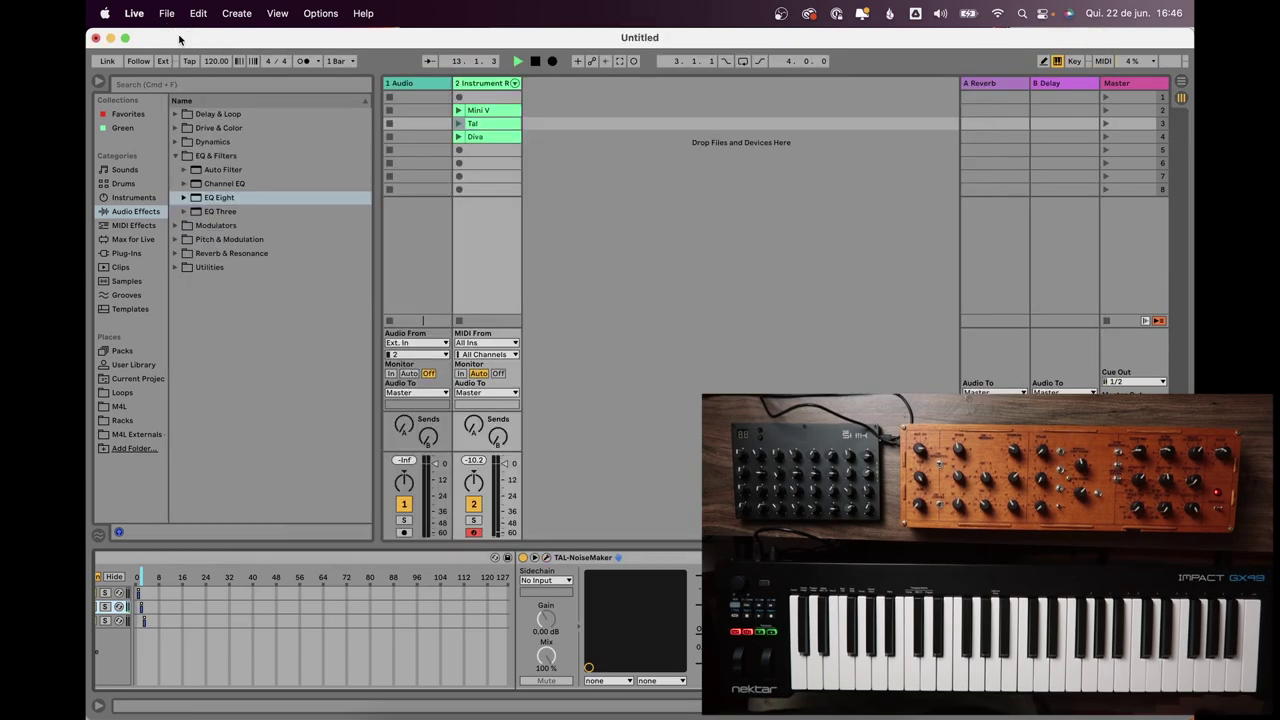
{"action": "left_click", "coordinate": [1074, 61]}
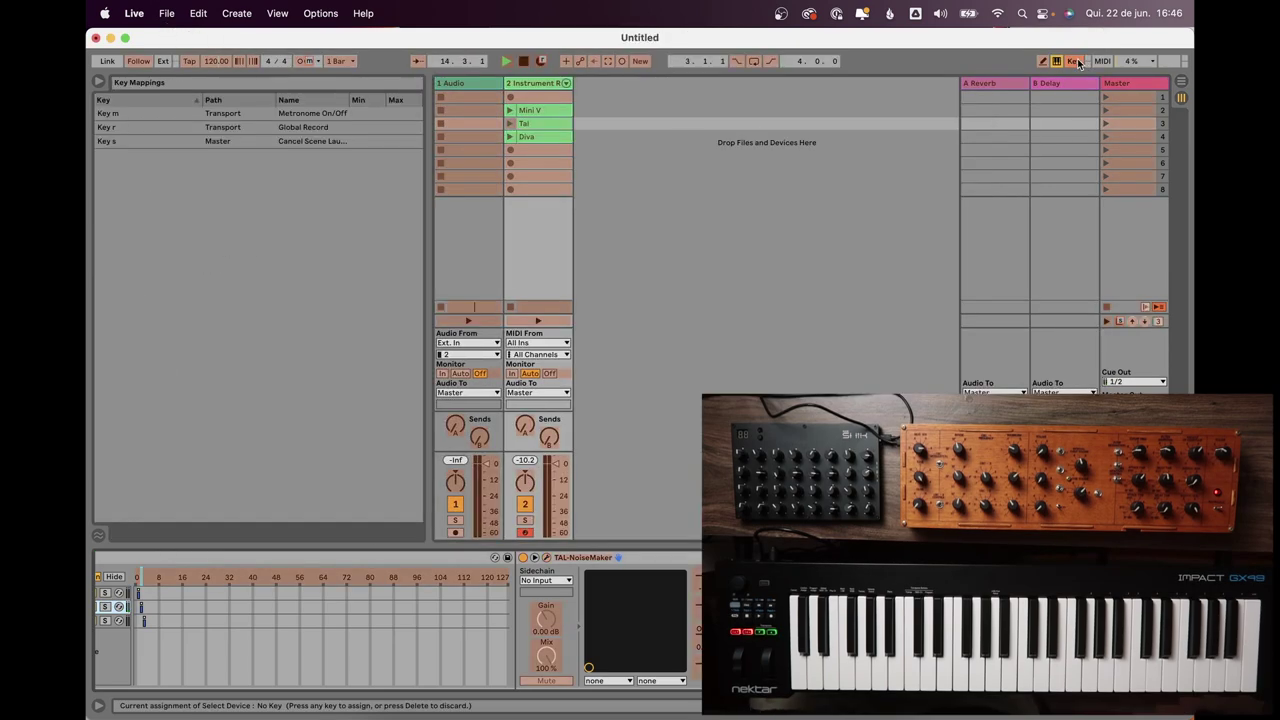
{"action": "left_click", "coordinate": [530, 113]}
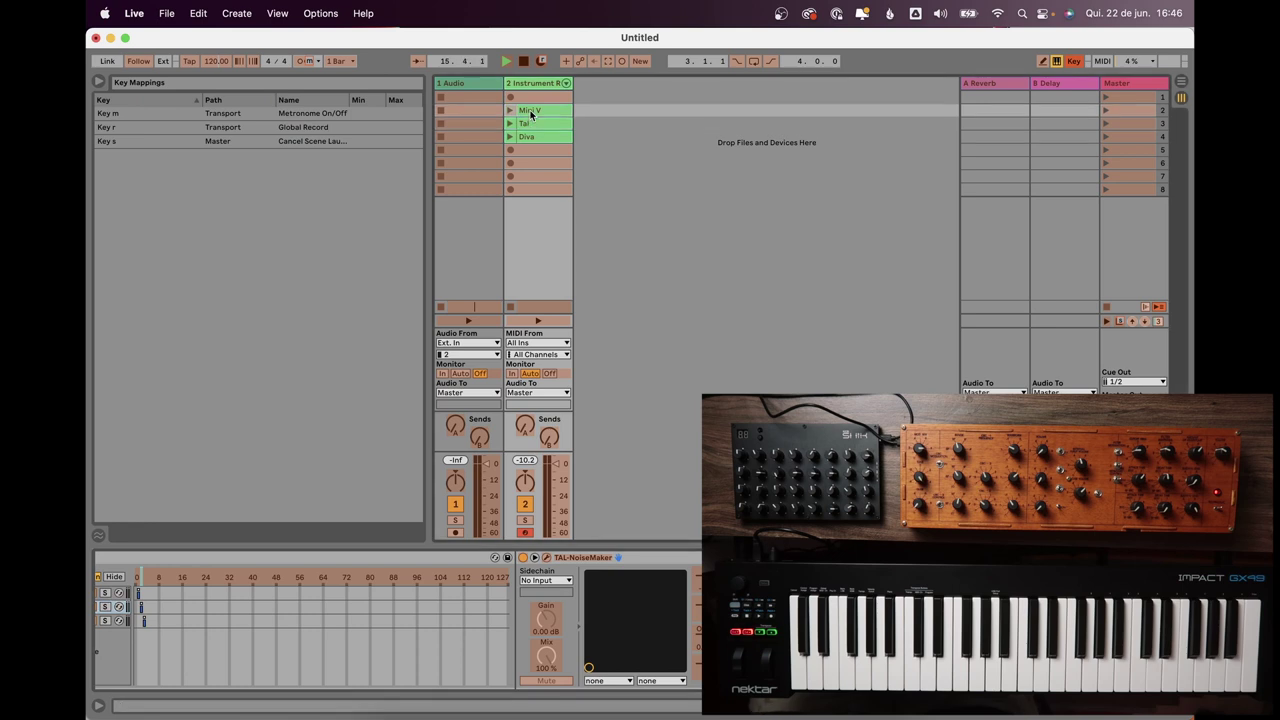
{"action": "key", "text": "m"}
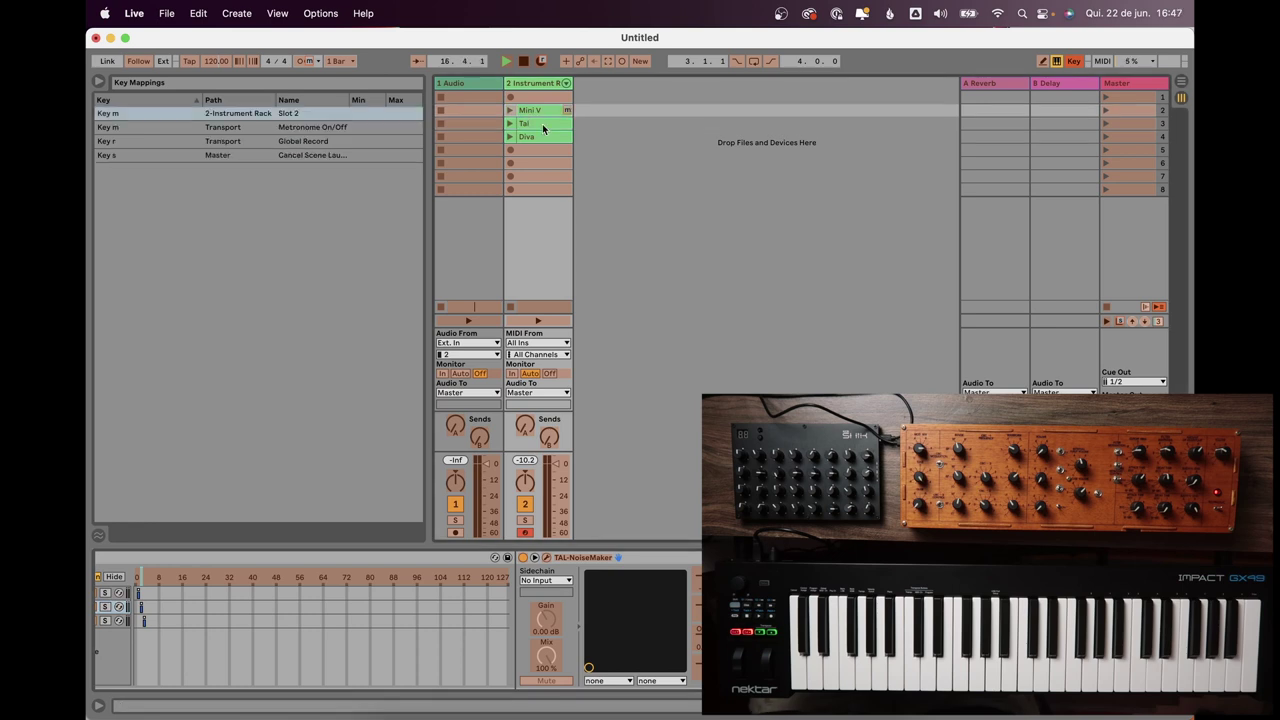
{"action": "left_click", "coordinate": [543, 126]}
{"action": "key", "text": "t"}
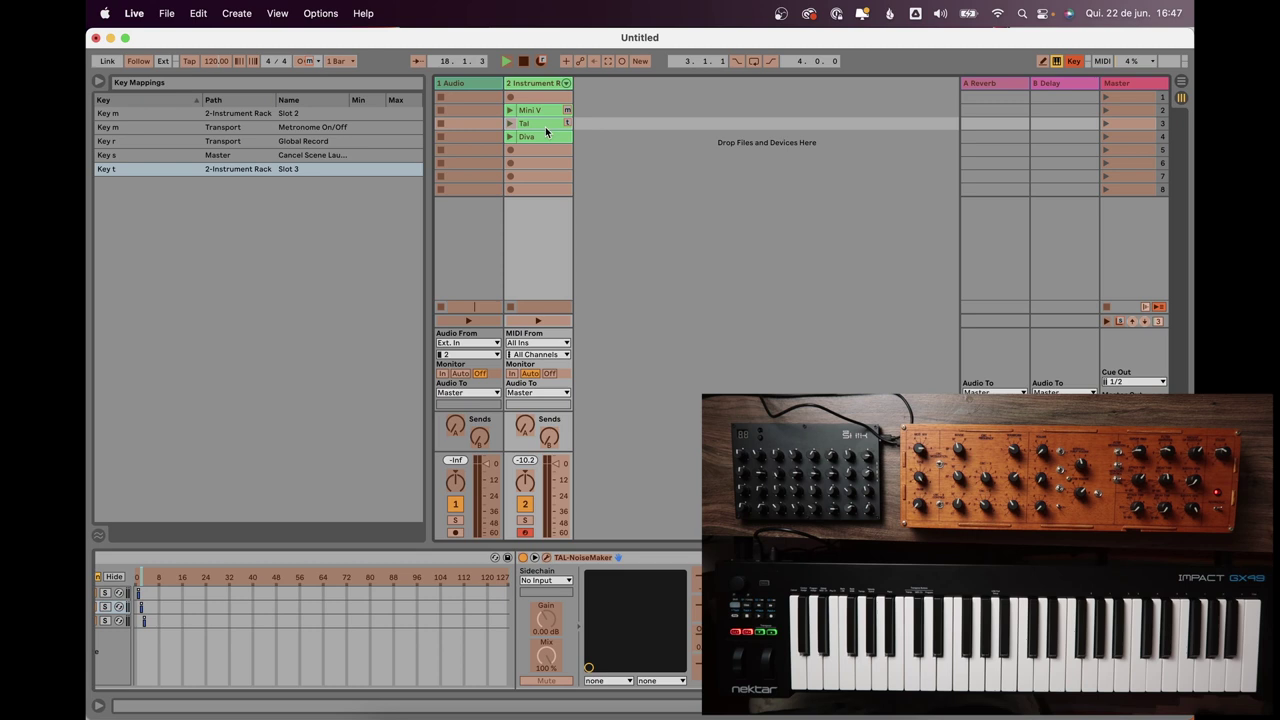
{"action": "left_click", "coordinate": [542, 137]}
{"action": "key", "text": "d"}
{"action": "left_click", "coordinate": [1073, 61]}
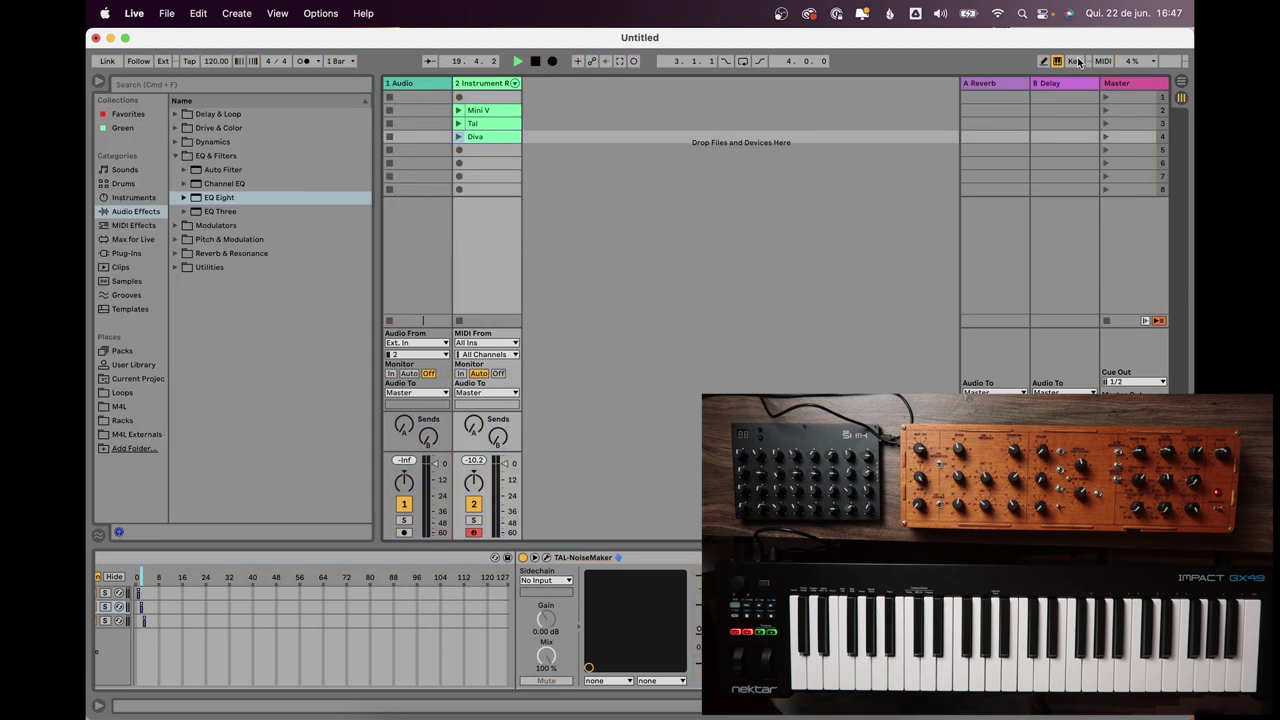
{"action": "key", "text": "m"}
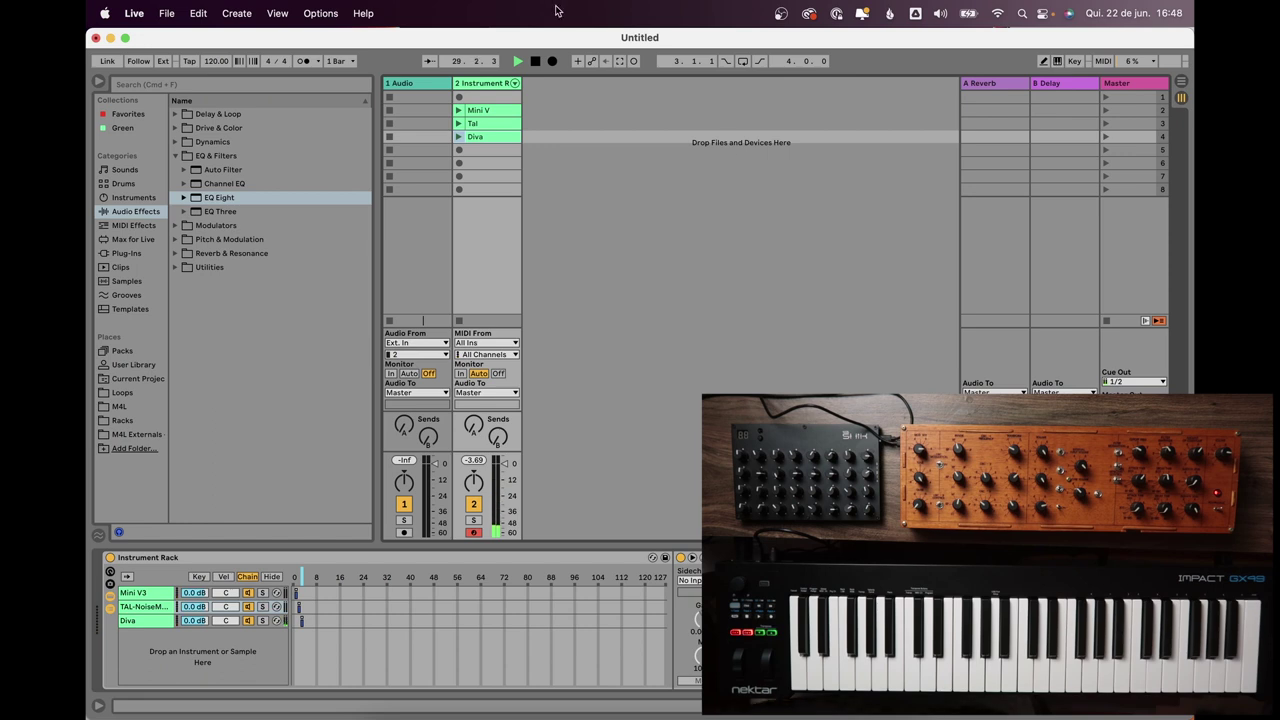
- Add Piano V3 and B-3 V2 as chains in the Instrument Rack, with matching Piano and B3 clips in slots 5 and 6
{"action": "left_click", "coordinate": [133, 253]}
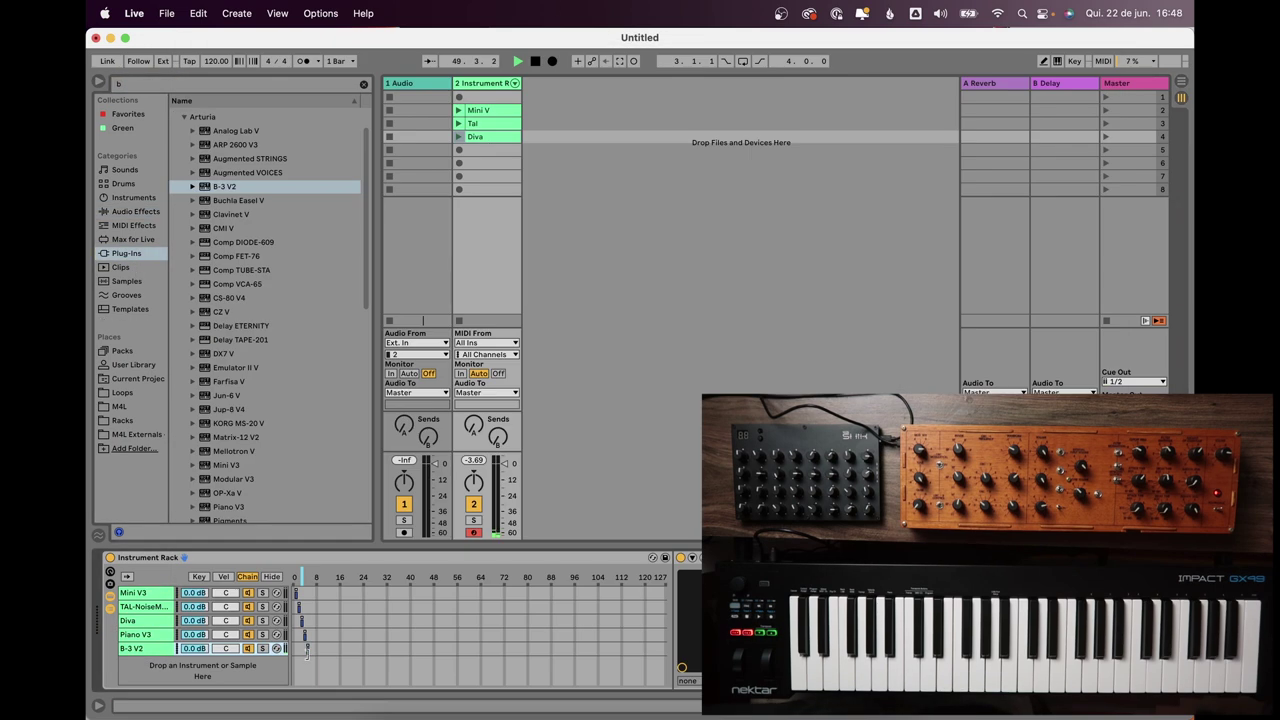
{"action": "left_click", "coordinate": [127, 583]}
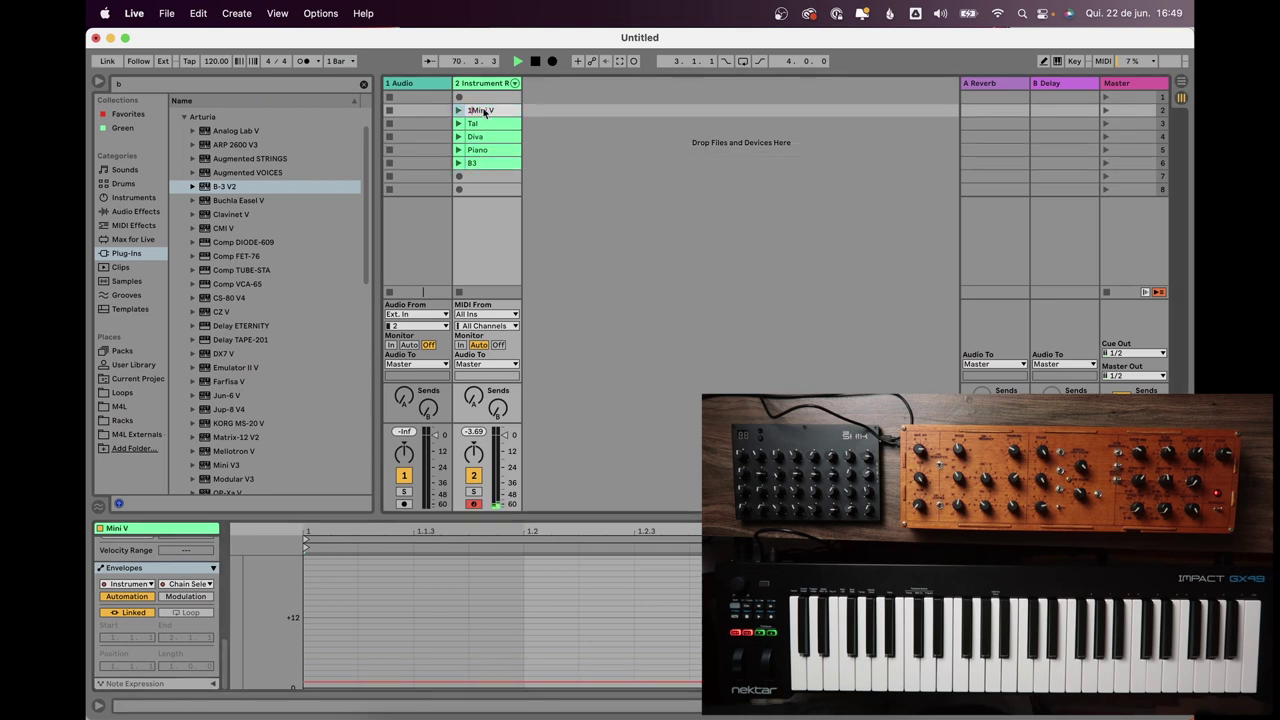
- Number the clip names in order: 1. Mini V, 2. Tal, 3. Diva, 4. Piano and 5. B3
{"action": "left_click", "coordinate": [478, 165]}
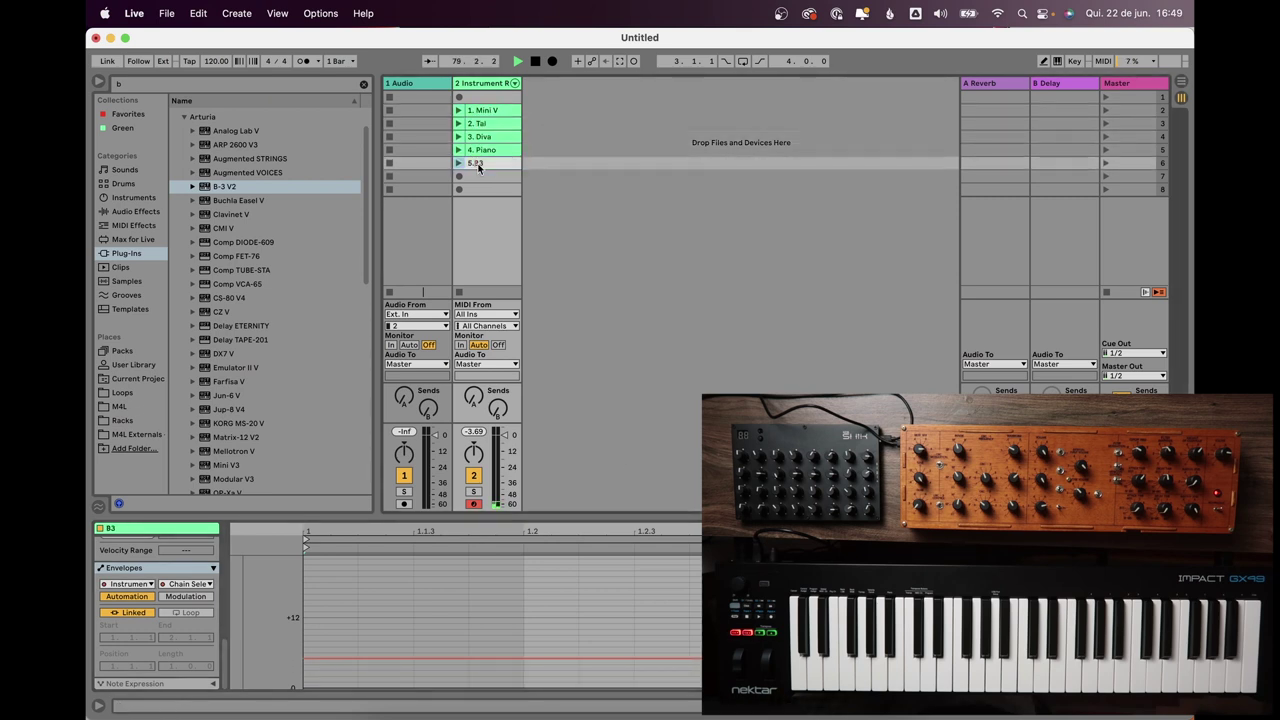
{"action": "key", "text": "Return"}
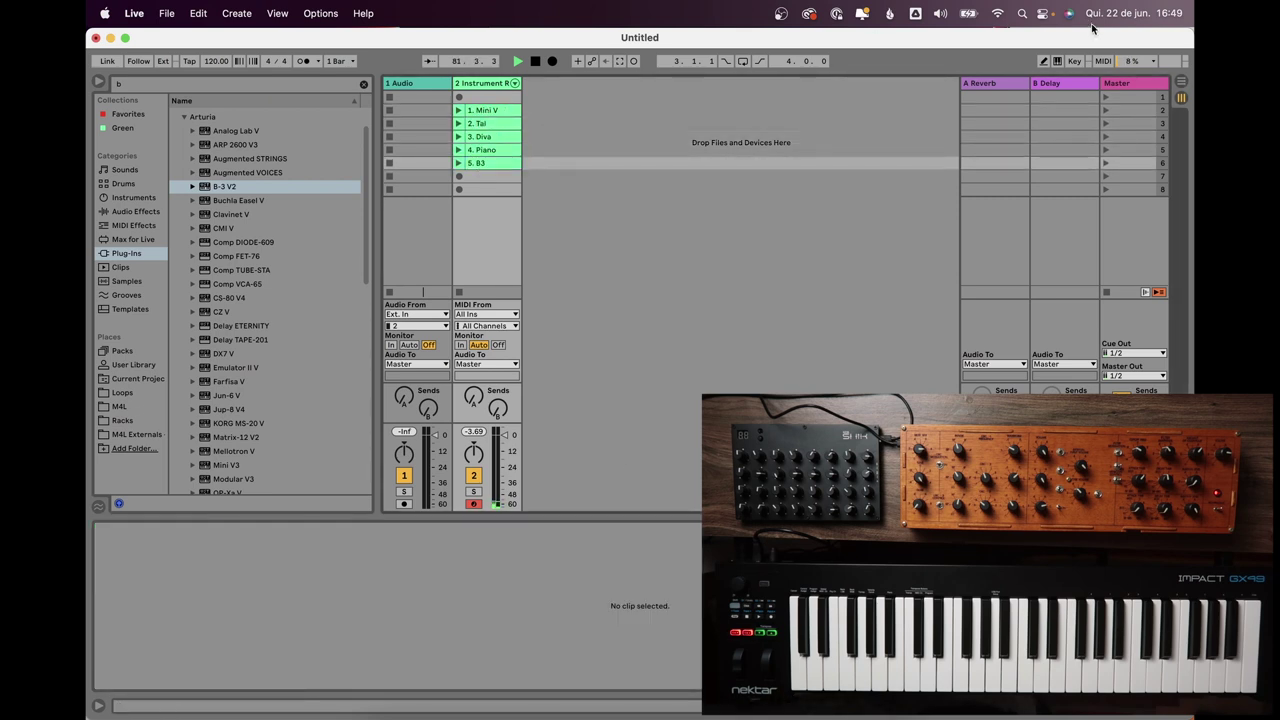
- Edit the computer-key mapping of the 1. Mini V clip slot, and leave key mapping mode
{"action": "left_click", "coordinate": [1074, 61]}
{"action": "left_click", "coordinate": [563, 110]}
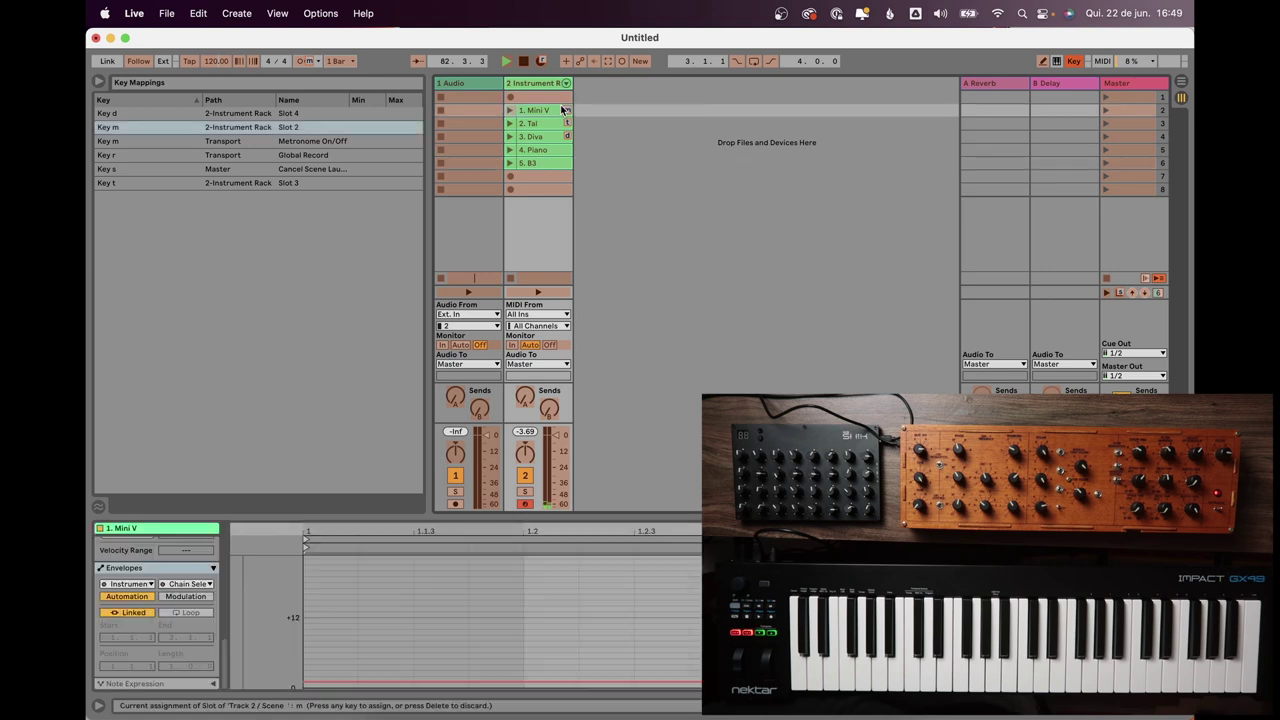
{"action": "left_click", "coordinate": [1074, 61]}
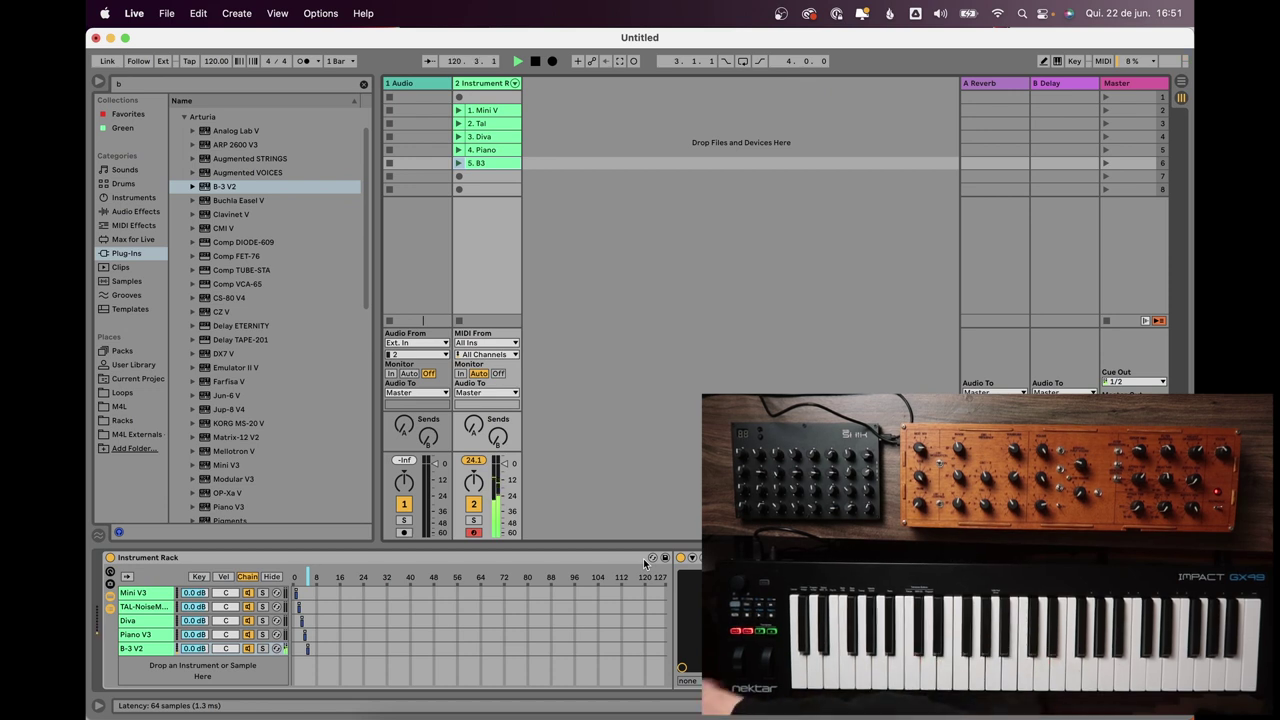
- Find Auto Filter and Auto Pan among the audio effects and add both after the Instrument Rack
{"action": "left_click", "coordinate": [135, 211]}
{"action": "key", "text": "BackSpace"}
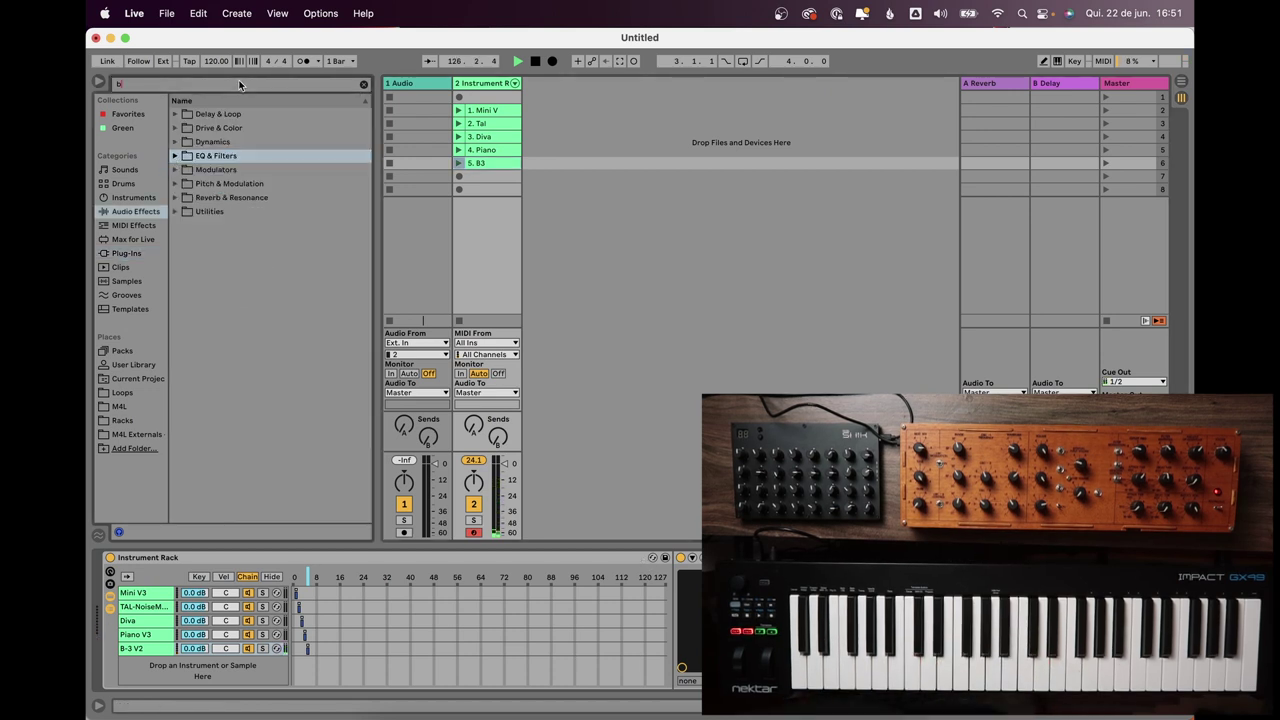
{"action": "type", "text": "auto"}
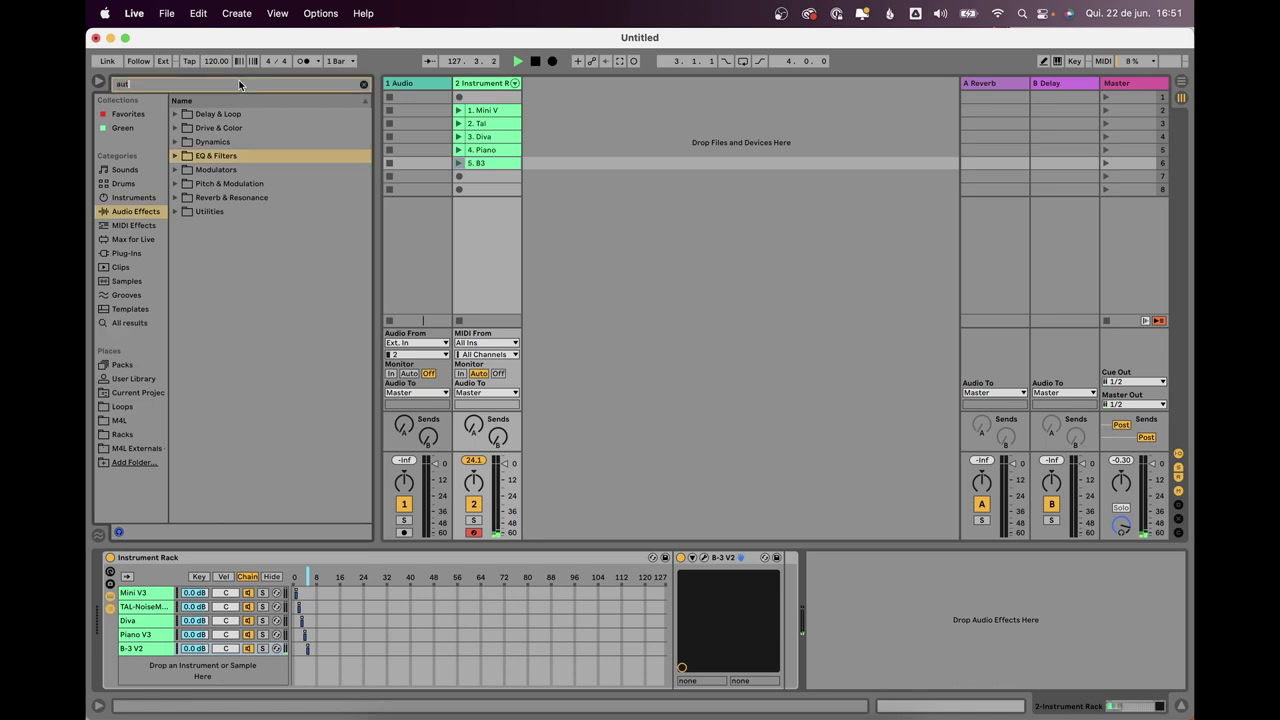
{"action": "left_click", "coordinate": [171, 115]}
{"action": "left_click_drag", "start_coordinate": [222, 128], "coordinate": [891, 612]}
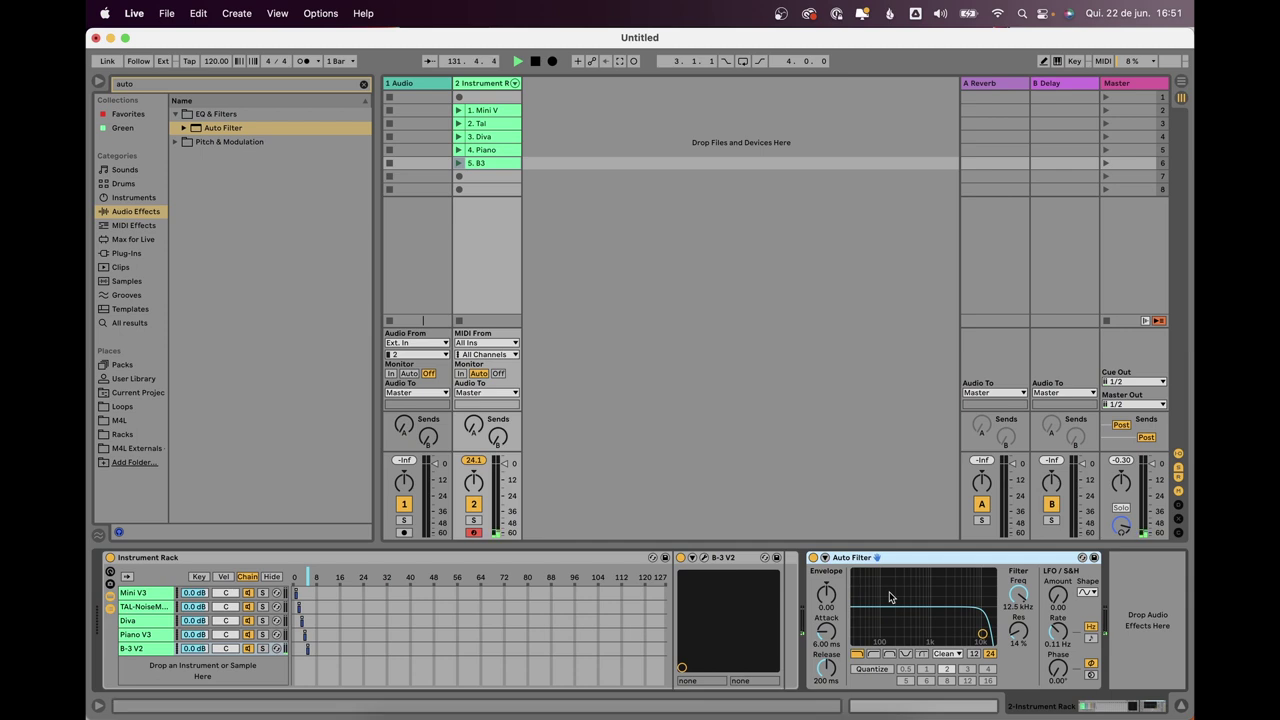
{"action": "type", "text": "pan"}
{"action": "double_click", "coordinate": [199, 130]}
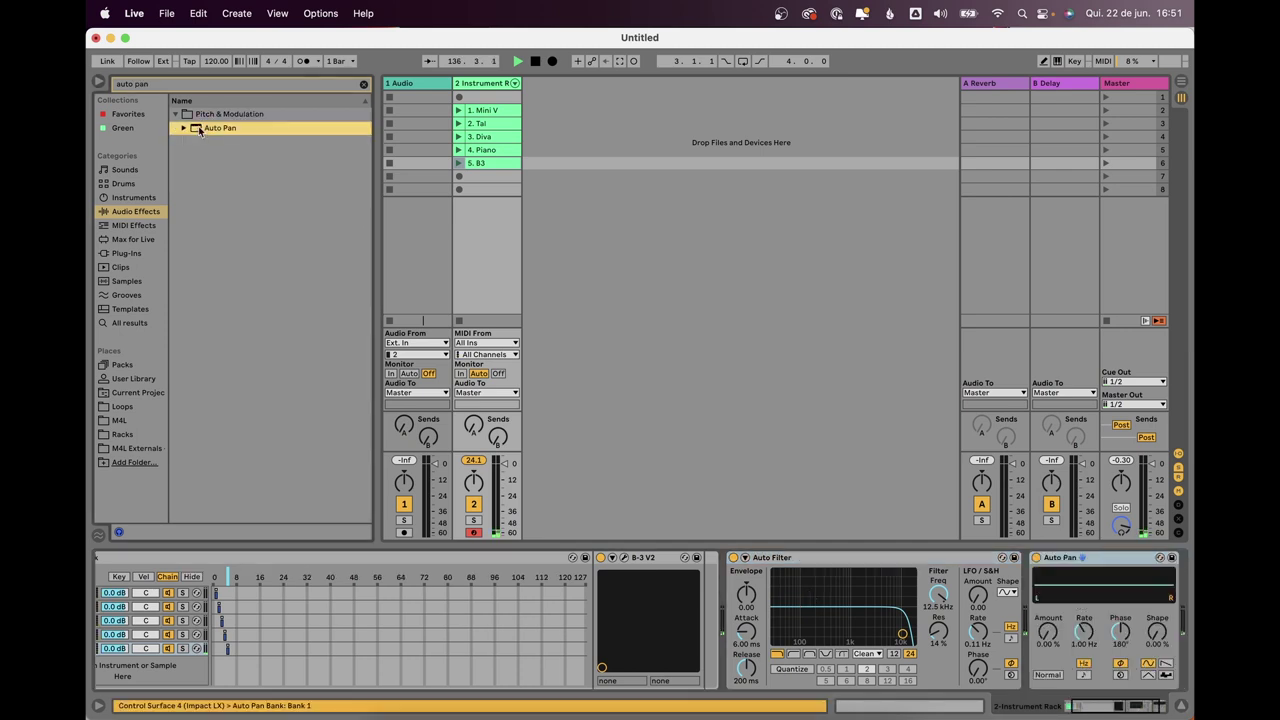
- Add the Saturator and Chorus-Ensemble audio effects after Auto Pan
{"action": "key", "text": "super+f"}
{"action": "type", "text": "satur"}
{"action": "double_click", "coordinate": [204, 129]}
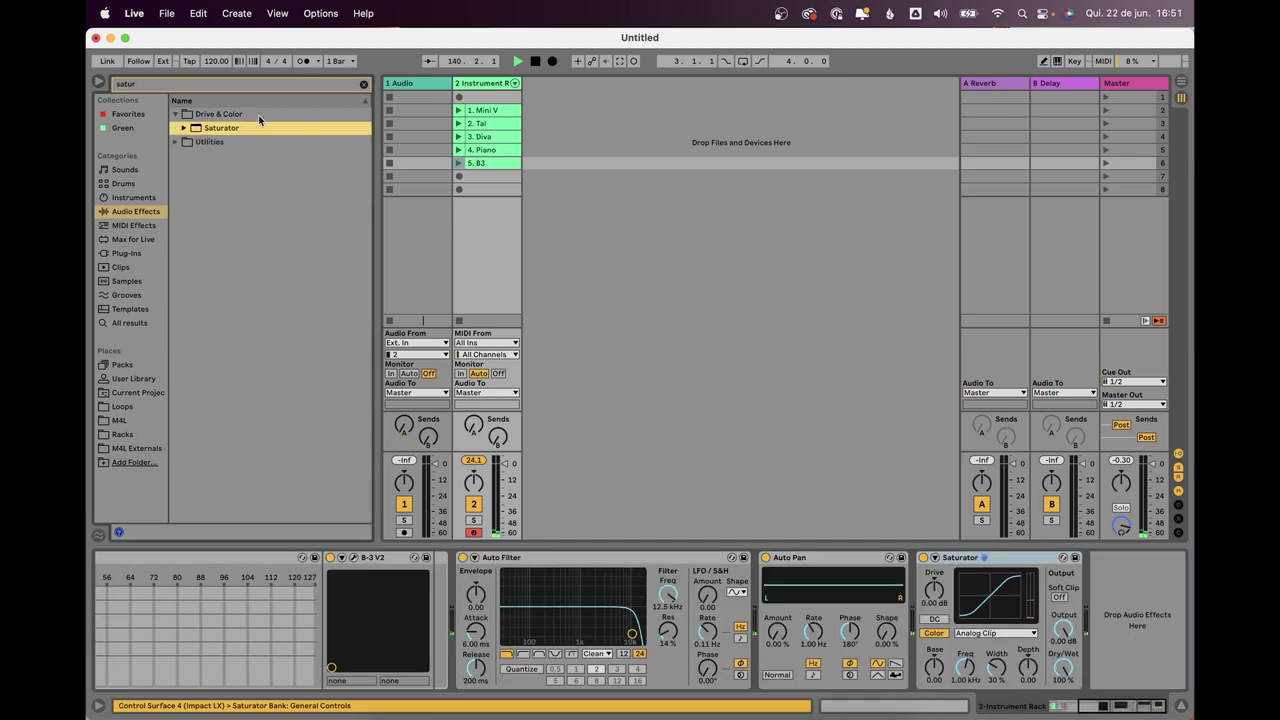
{"action": "key", "text": "super+f"}
{"action": "type", "text": "chorus"}
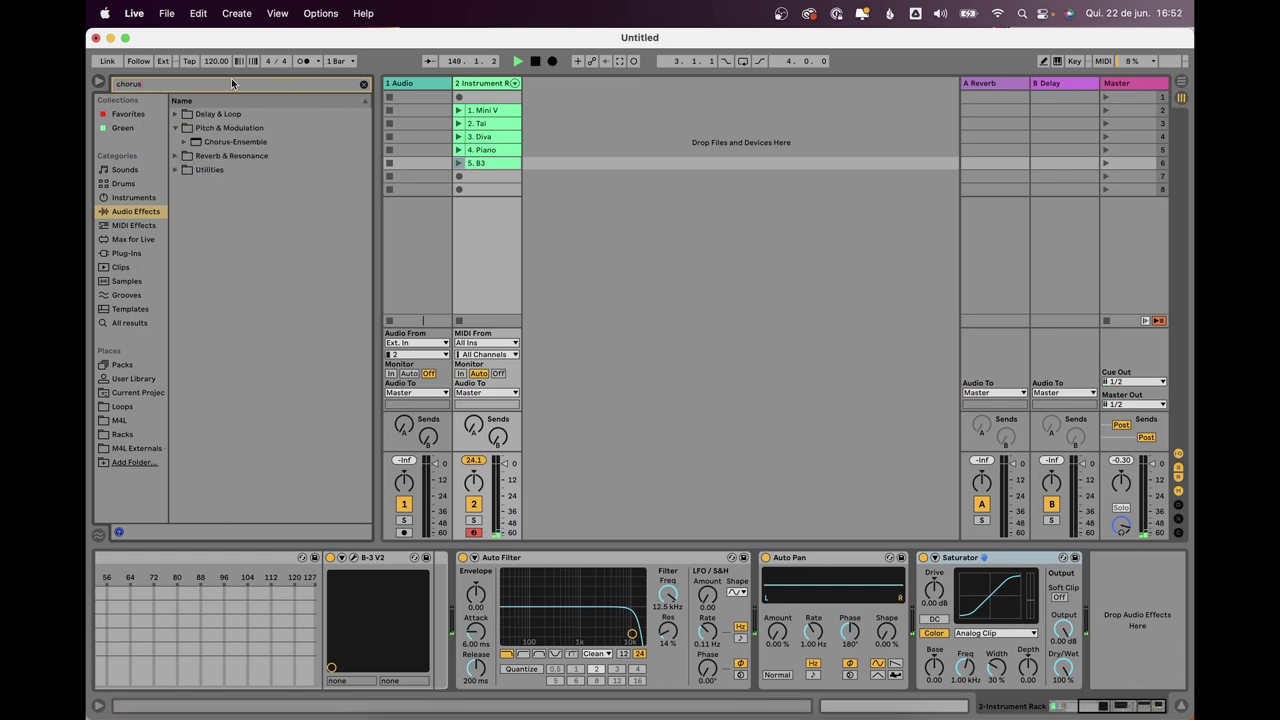
{"action": "double_click", "coordinate": [225, 142]}
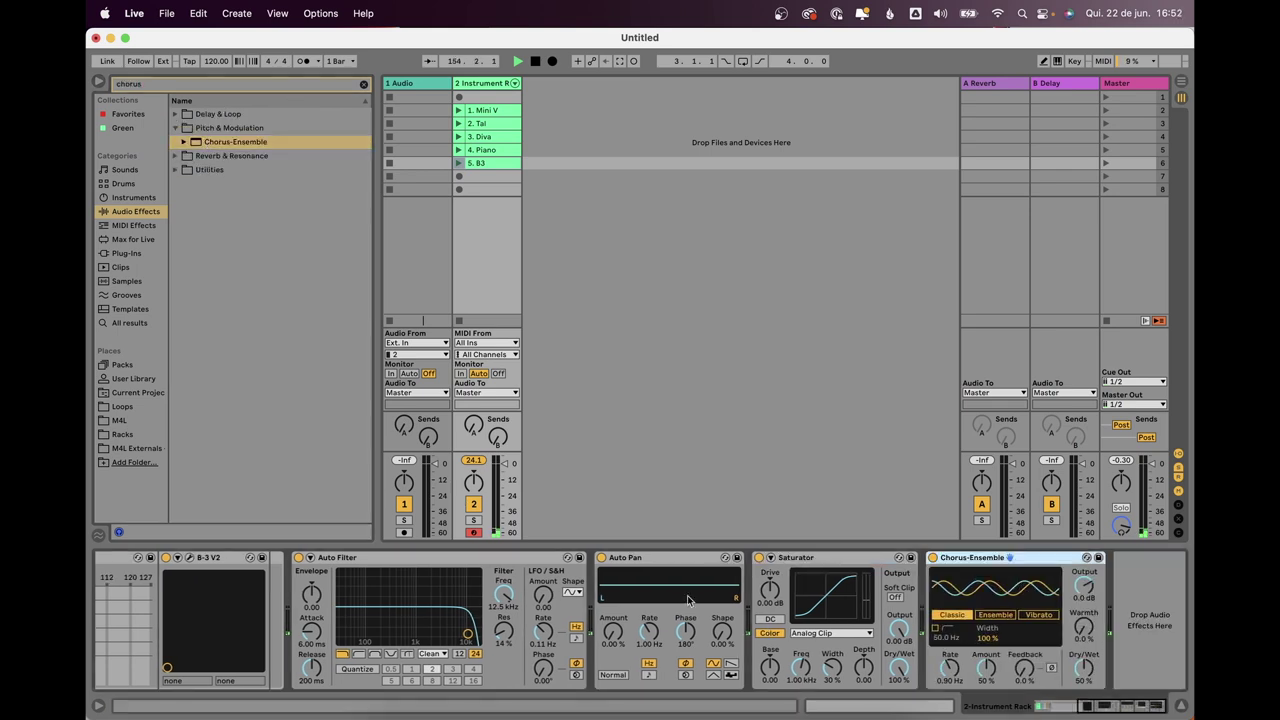
- Group the four audio effects into an Audio Effect Rack and display its macro controls and devices, with chains and macro variations hidden
{"action": "left_click", "coordinate": [530, 566]}
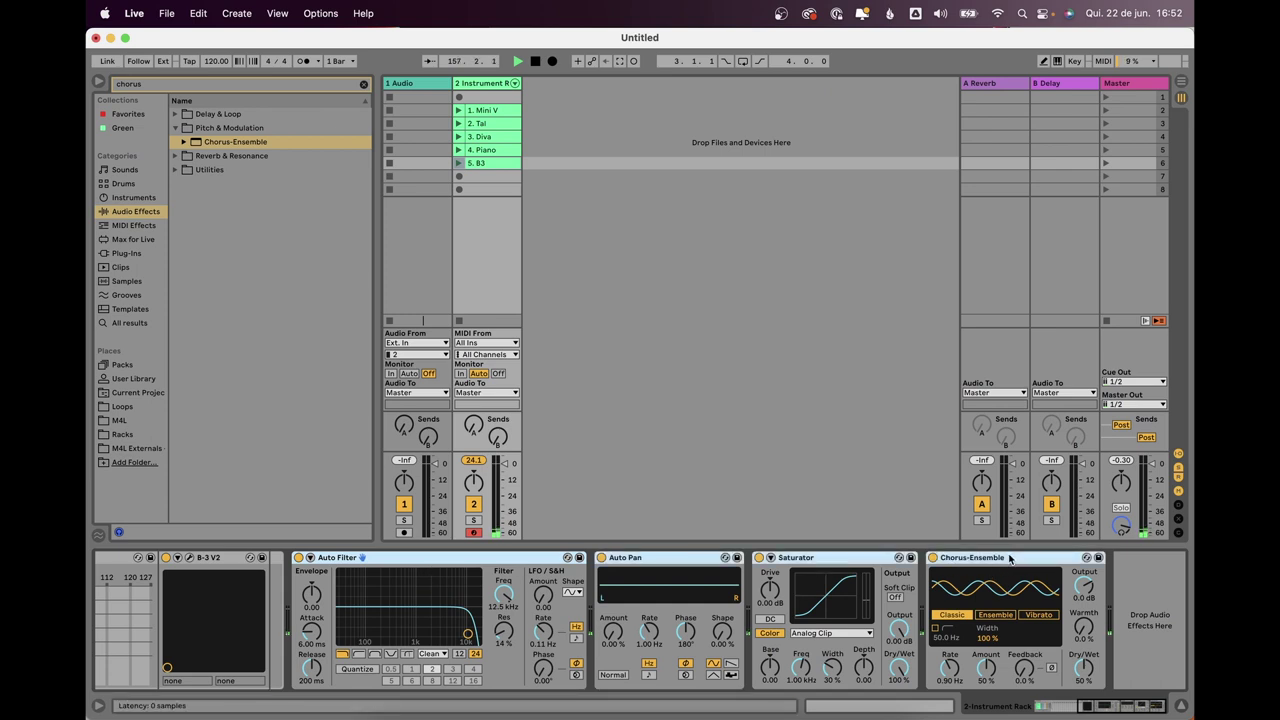
{"action": "key", "text": "super+g"}
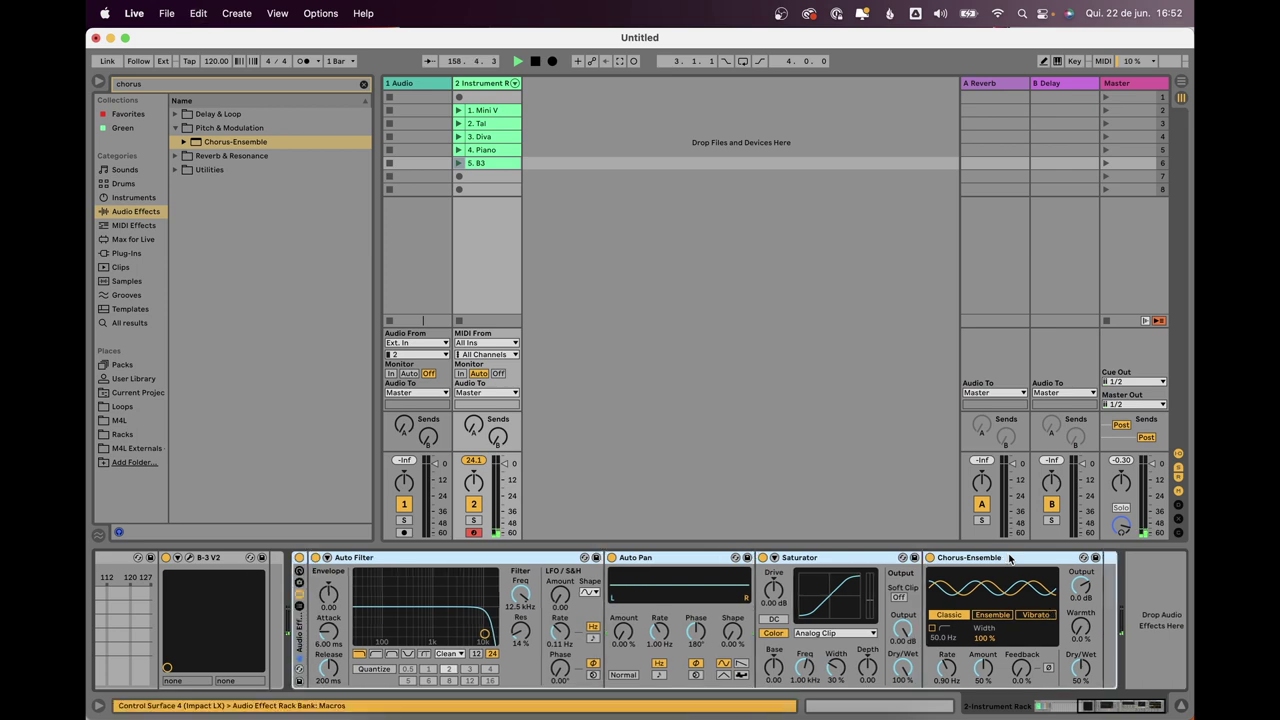
{"action": "left_click", "coordinate": [300, 585]}
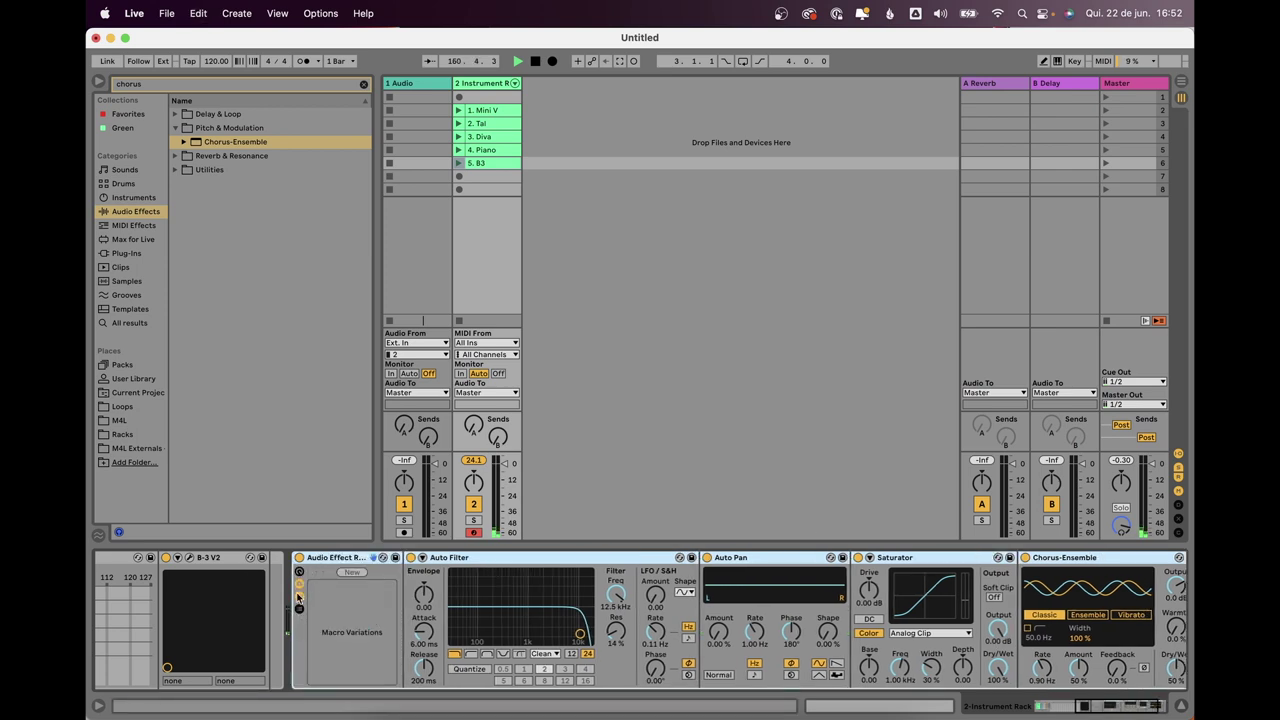
{"action": "left_click", "coordinate": [298, 597]}
{"action": "left_click", "coordinate": [298, 585]}
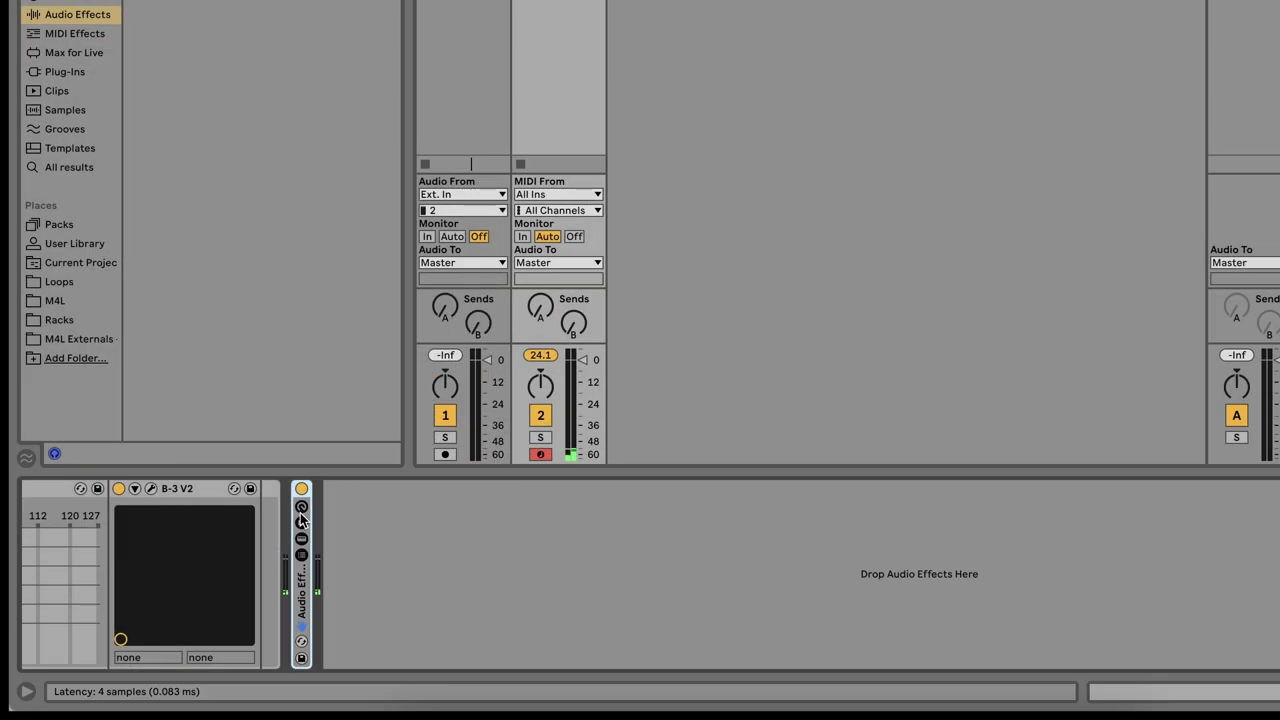
{"action": "left_click", "coordinate": [302, 507]}
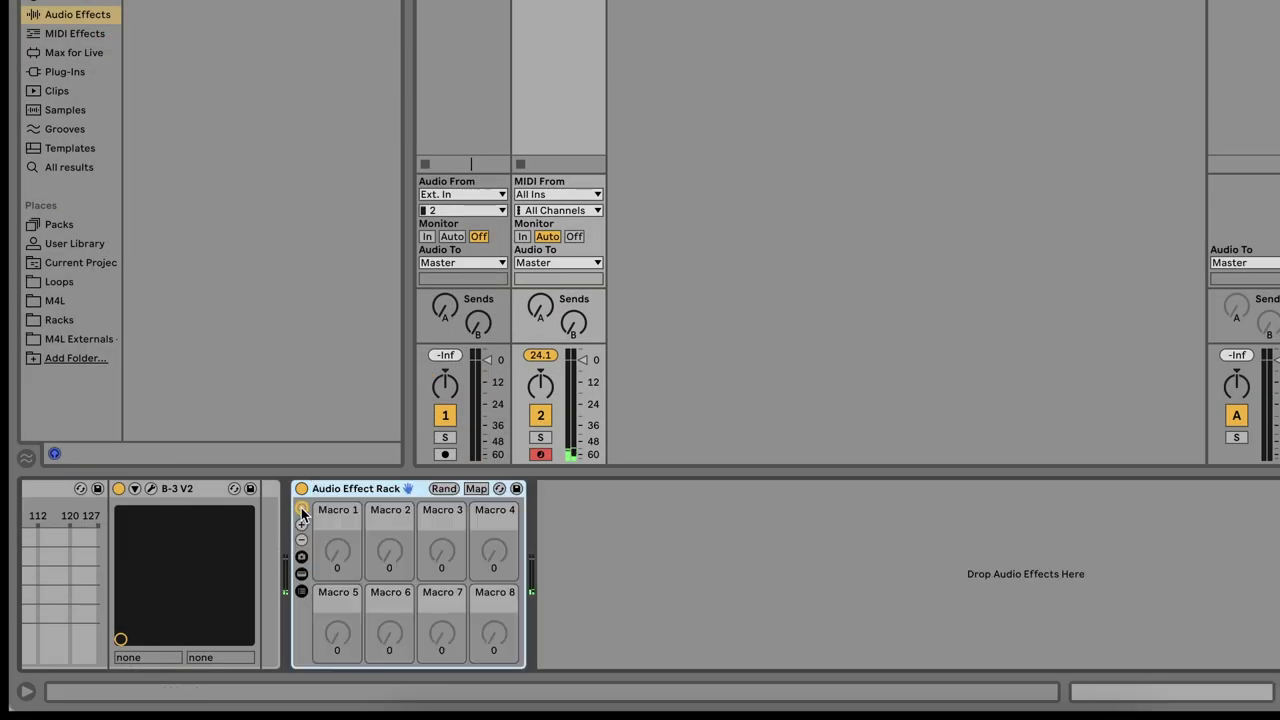
{"action": "left_click", "coordinate": [300, 570]}
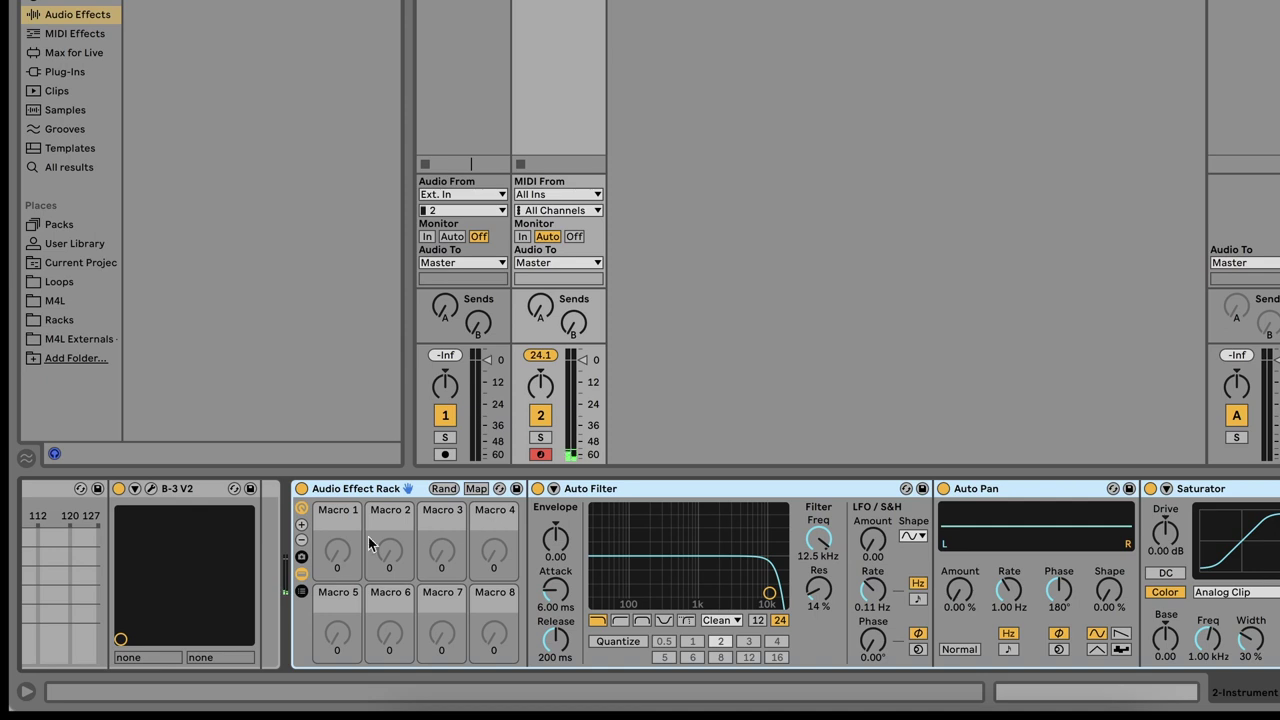
- Map Auto Filter's Freq to Macro 1, Auto Pan's Amount to Macro 2 and Auto Pan's Rate to Macro 3
{"action": "right_click", "coordinate": [822, 541]}
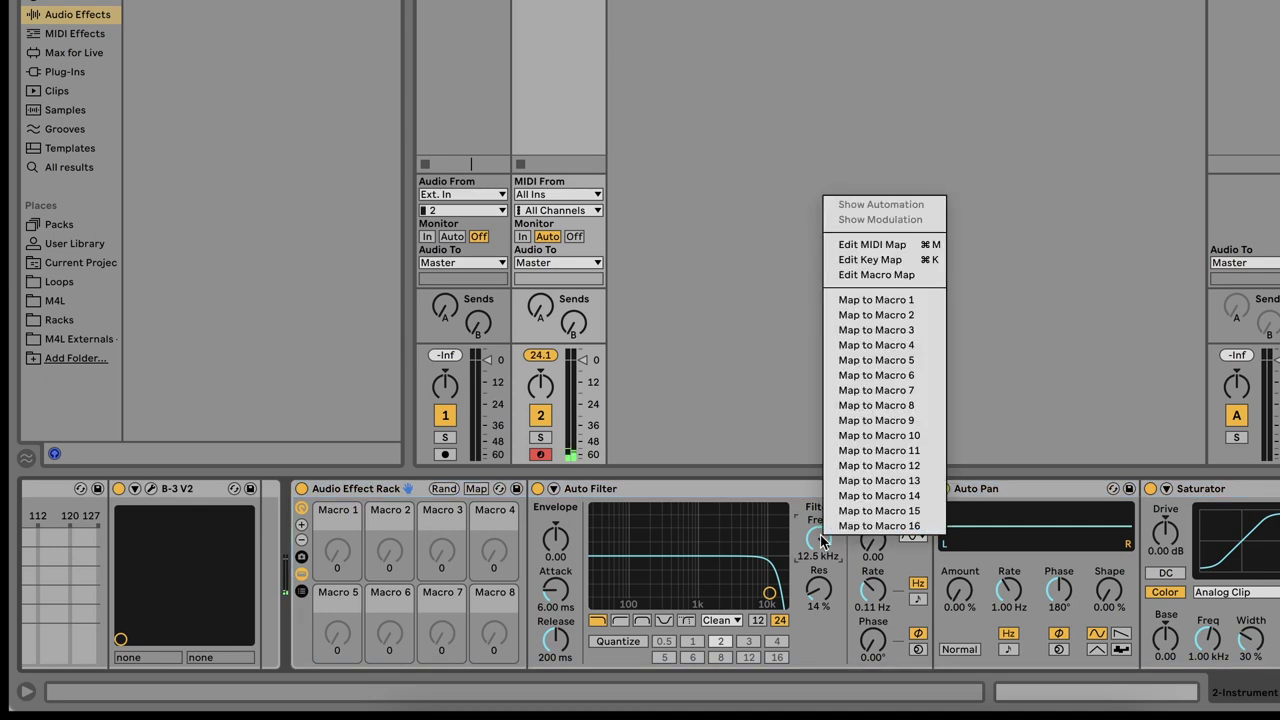
{"action": "left_click", "coordinate": [875, 300]}
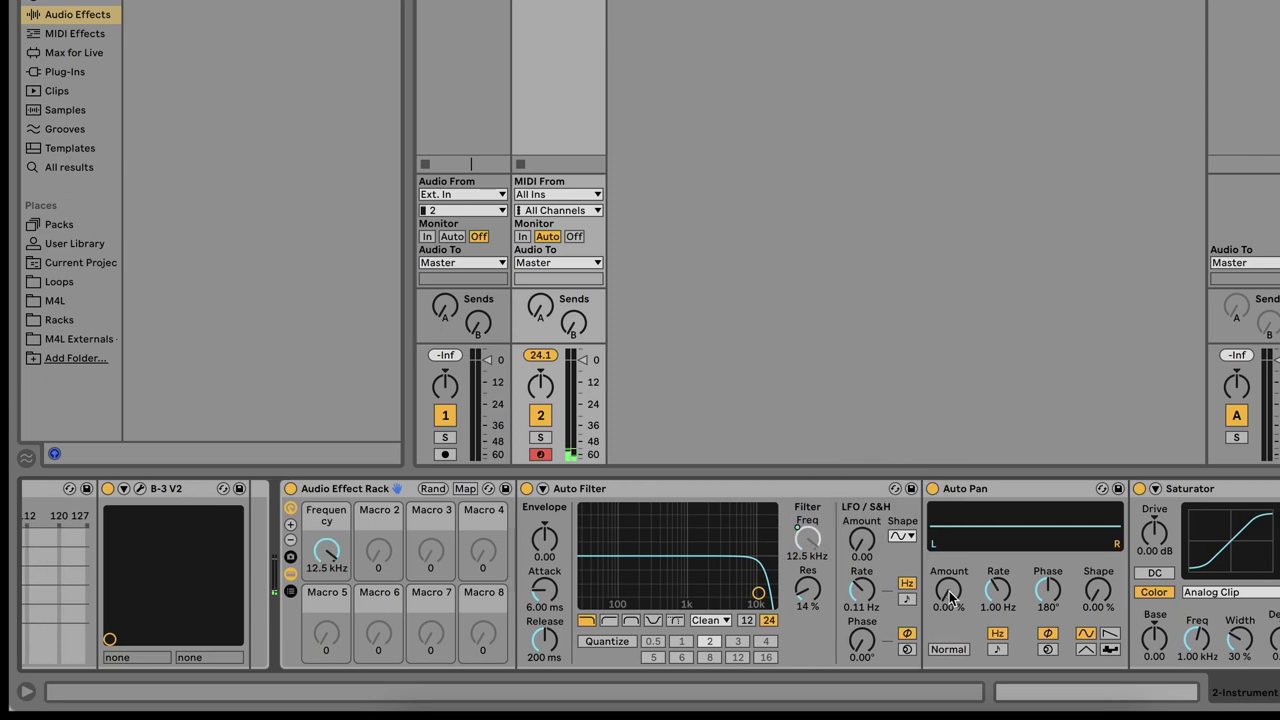
{"action": "right_click", "coordinate": [951, 598]}
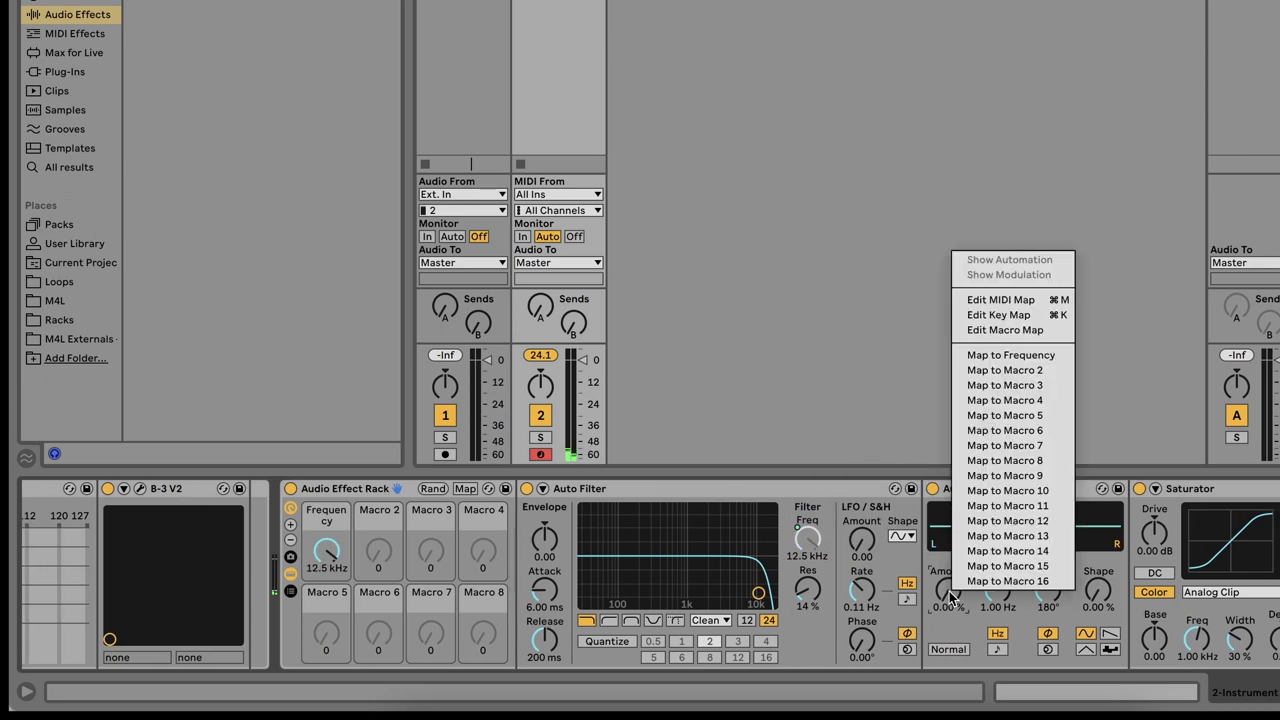
{"action": "left_click", "coordinate": [1029, 374]}
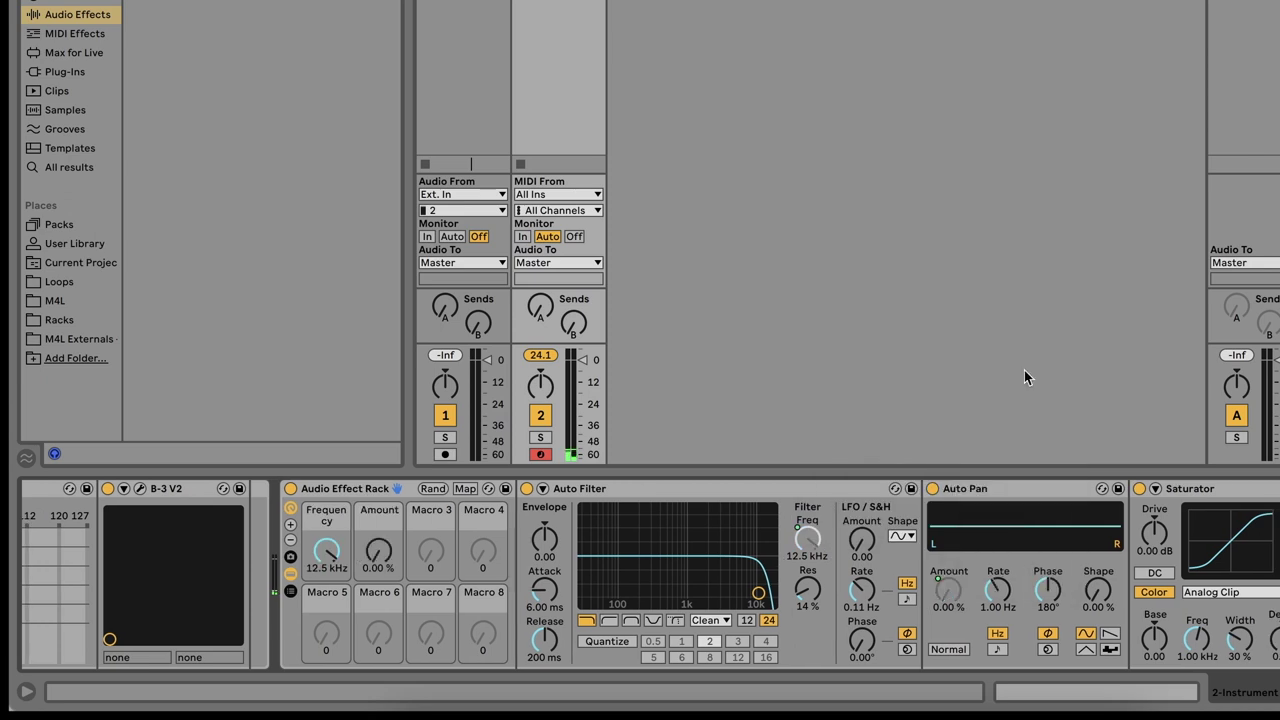
{"action": "right_click", "coordinate": [996, 596]}
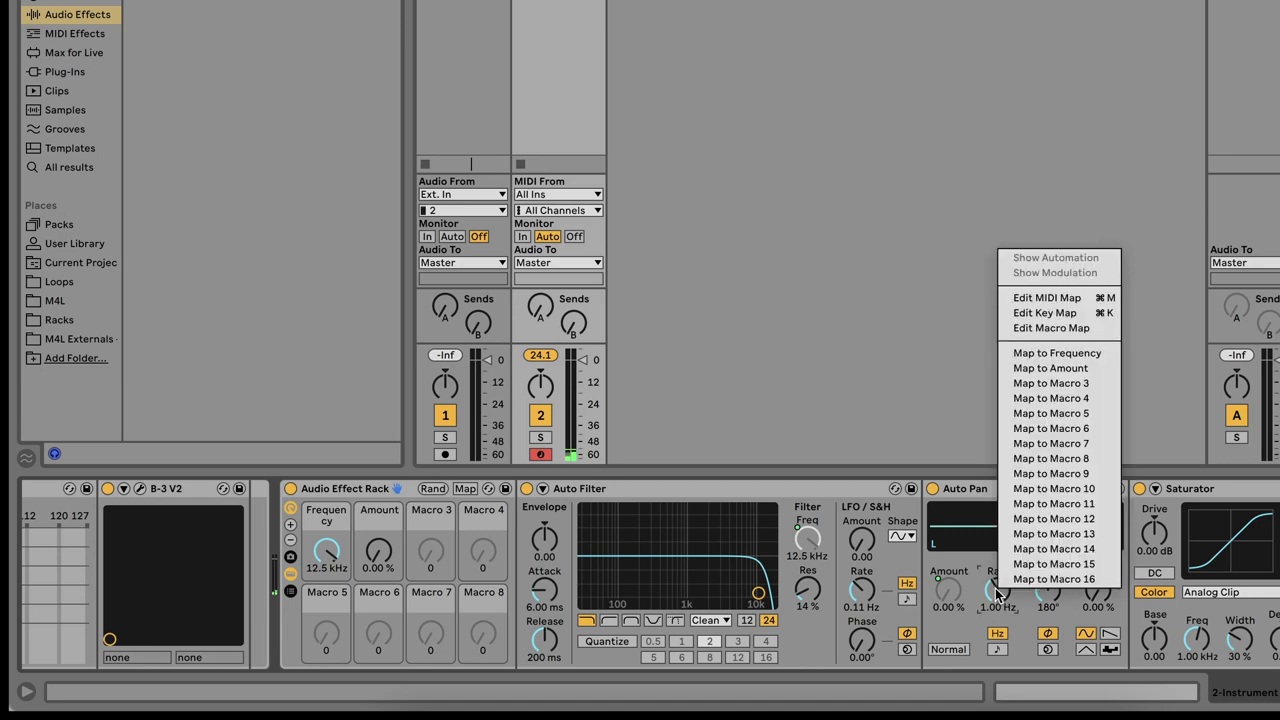
{"action": "left_click", "coordinate": [1061, 386]}
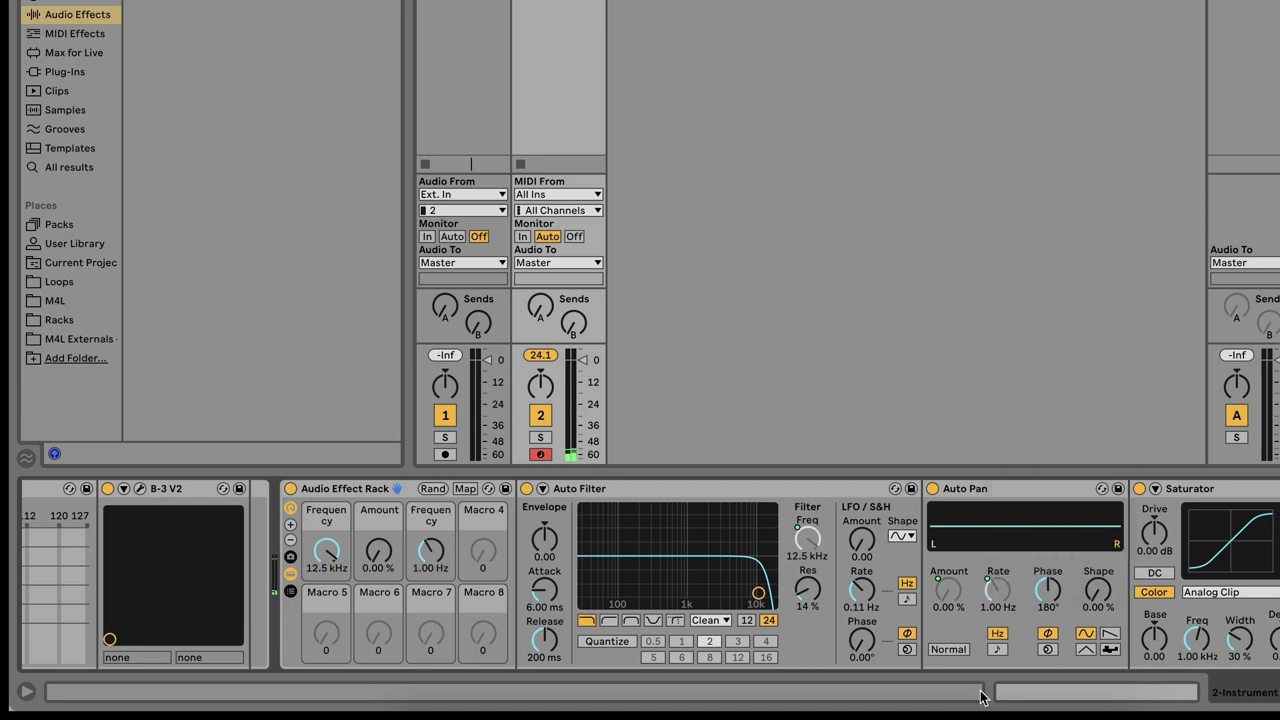
- Remove Saturator from the Audio Effect Rack and map Chorus-Ensemble's Rate to Macro 4 and its Amount to Macro 5
{"action": "scroll", "coordinate": [1080, 603], "scroll_direction": "right", "scroll_amount": 3}
{"action": "right_click", "coordinate": [1013, 637]}
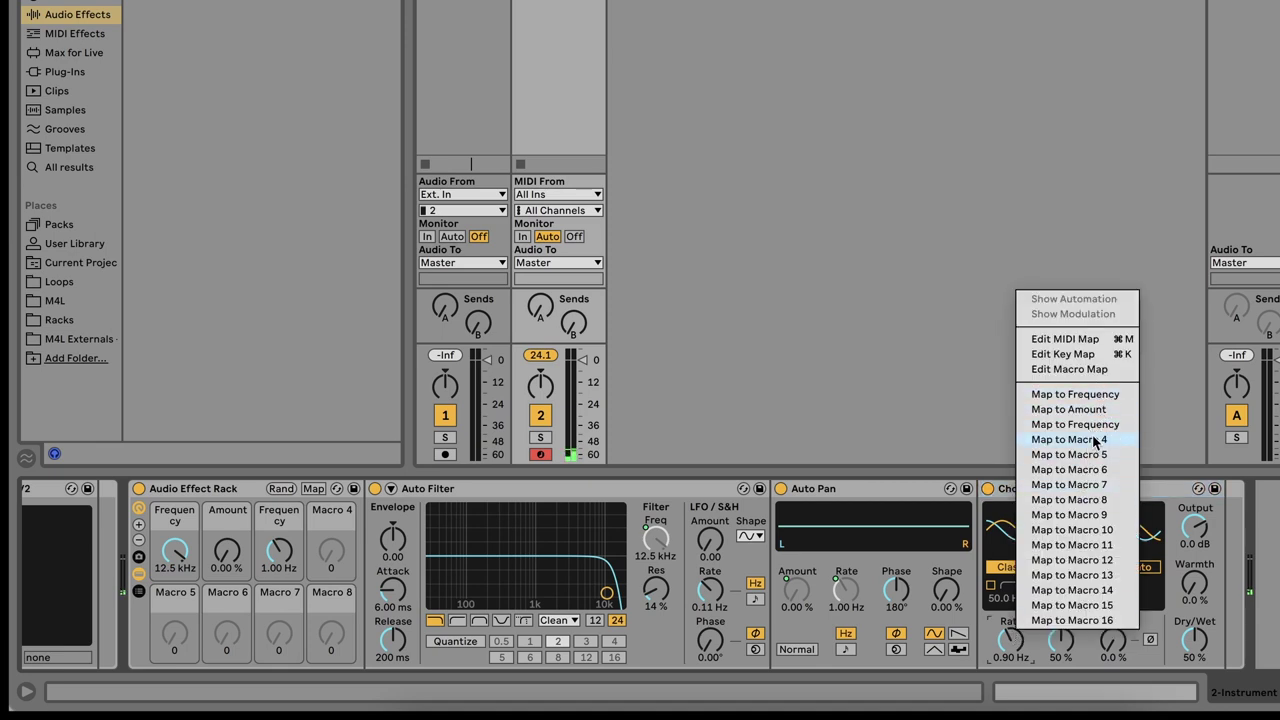
{"action": "left_click", "coordinate": [1069, 440]}
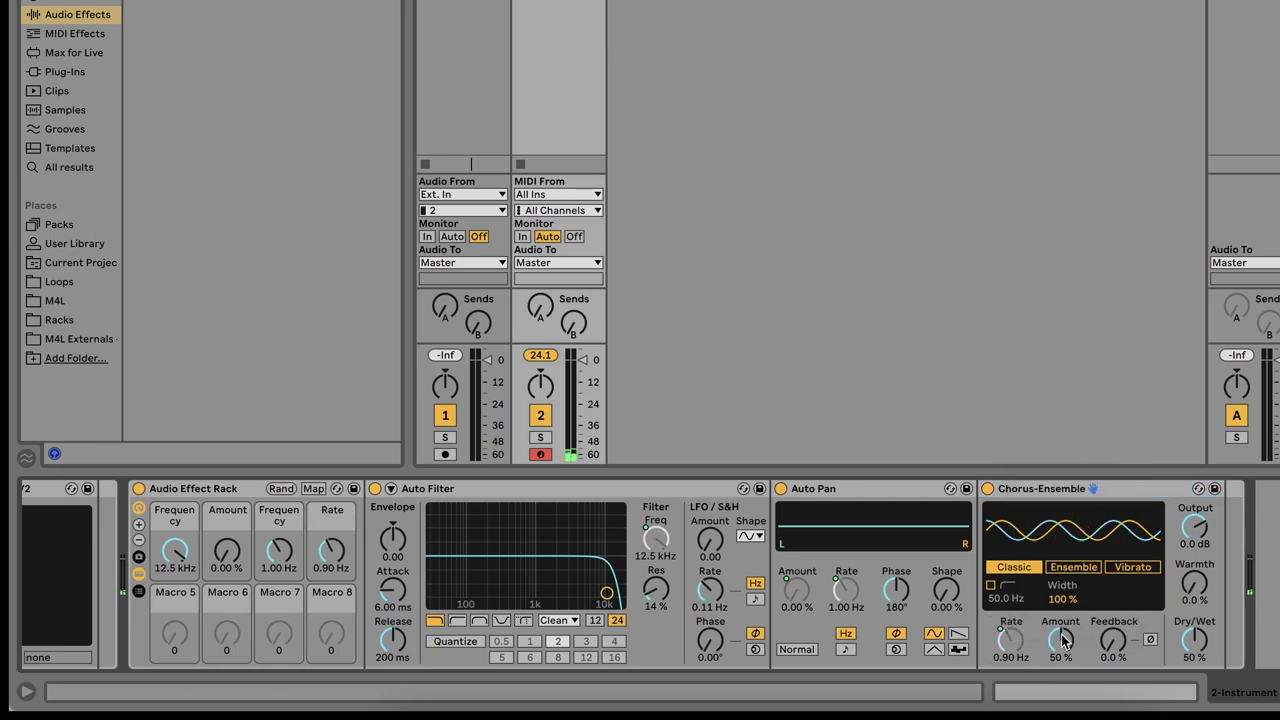
{"action": "right_click", "coordinate": [1064, 640]}
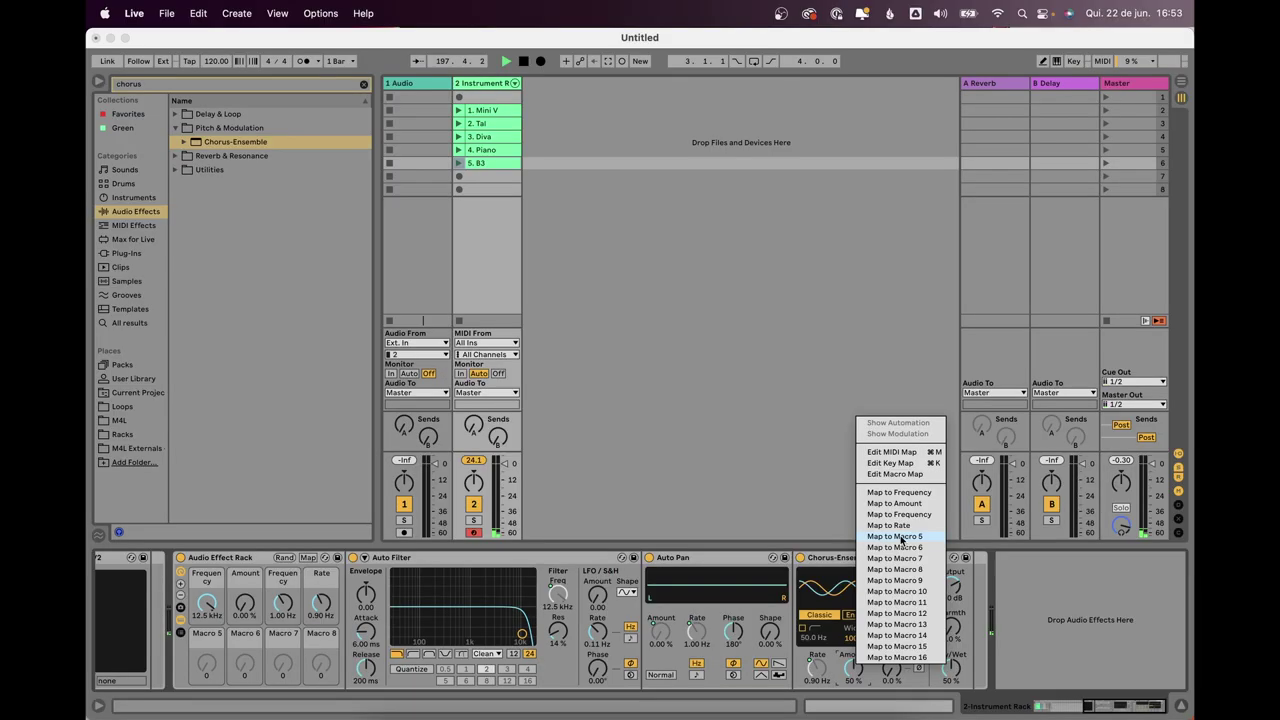
{"action": "left_click", "coordinate": [1117, 459]}
- MIDI-map the five rack macros in order to CC 0, 1, 9, 2 and 10, Send A to CC 3, and Send B to another hardware knob
{"action": "key", "text": "super+m"}
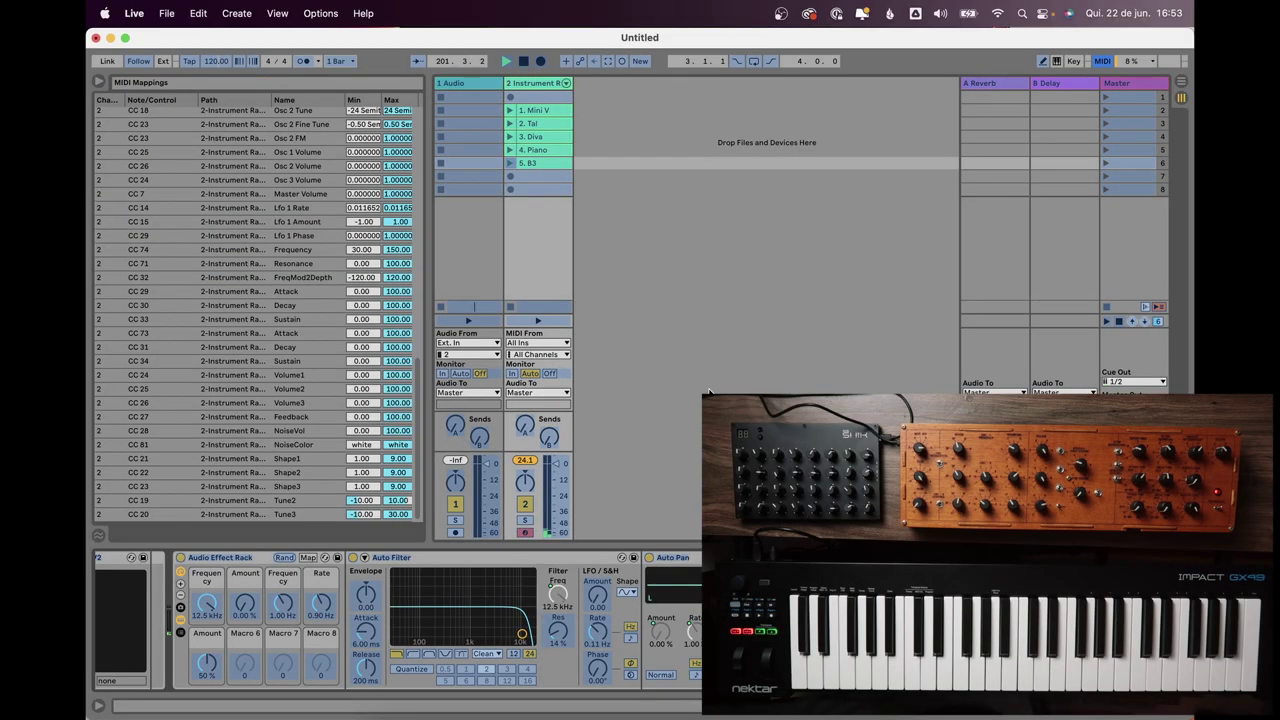
{"action": "left_click", "coordinate": [206, 604]}
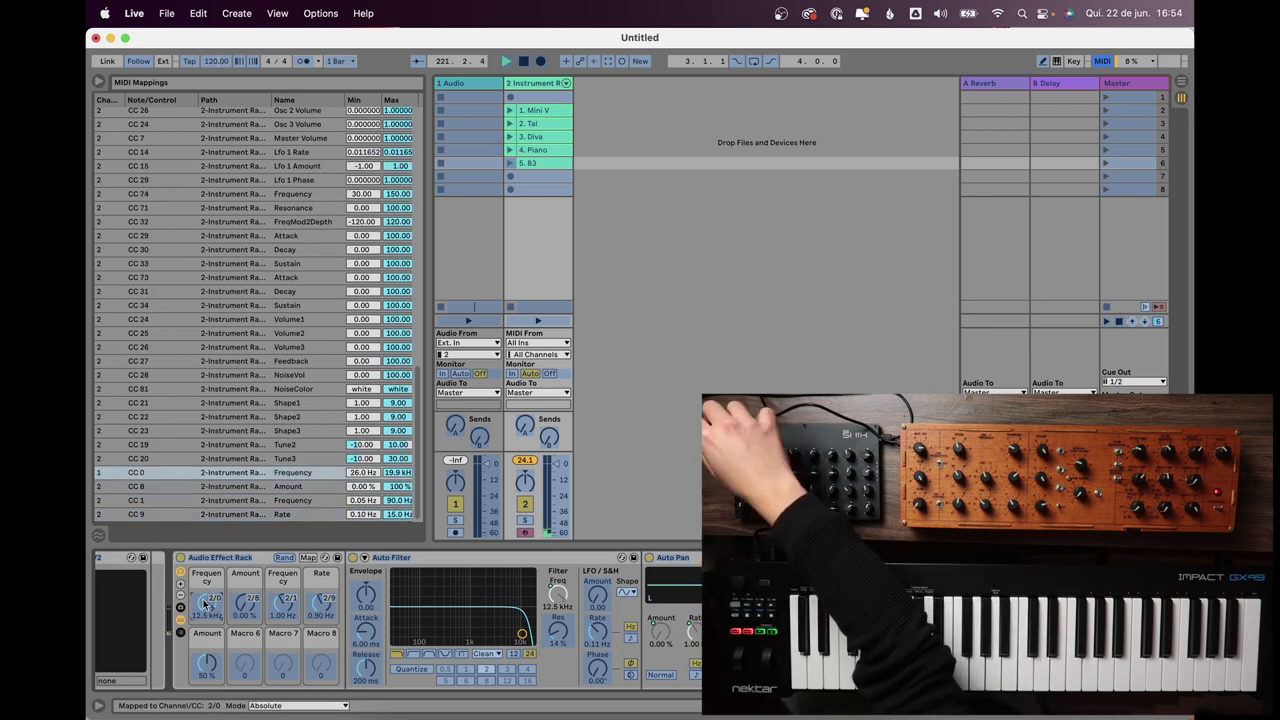
{"action": "left_click", "coordinate": [525, 428]}
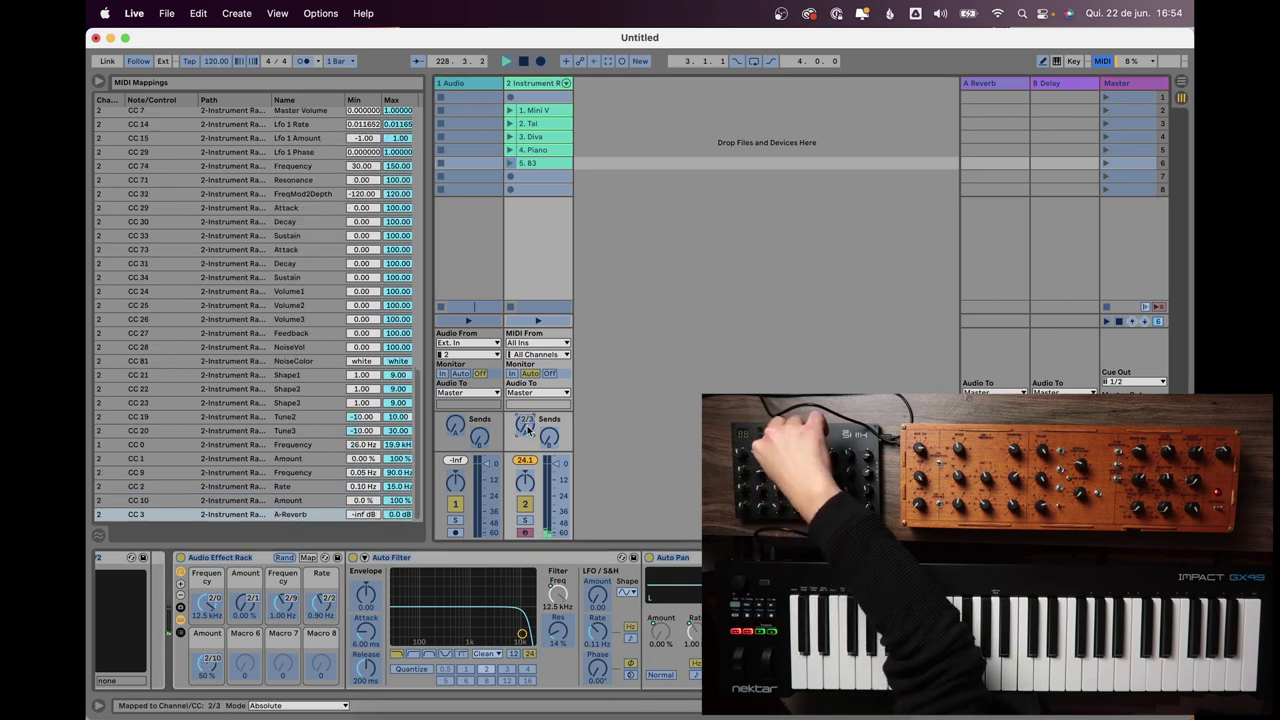
{"action": "left_click", "coordinate": [549, 436]}
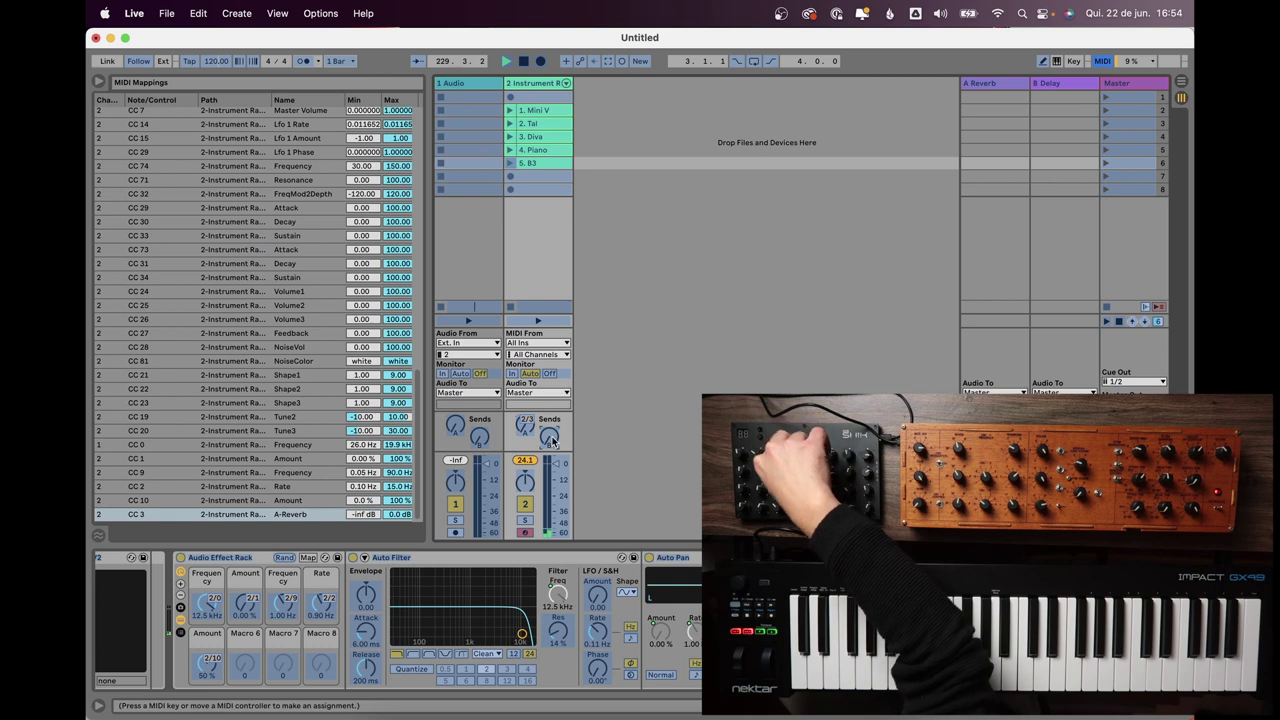
{"action": "key", "text": "super+m"}
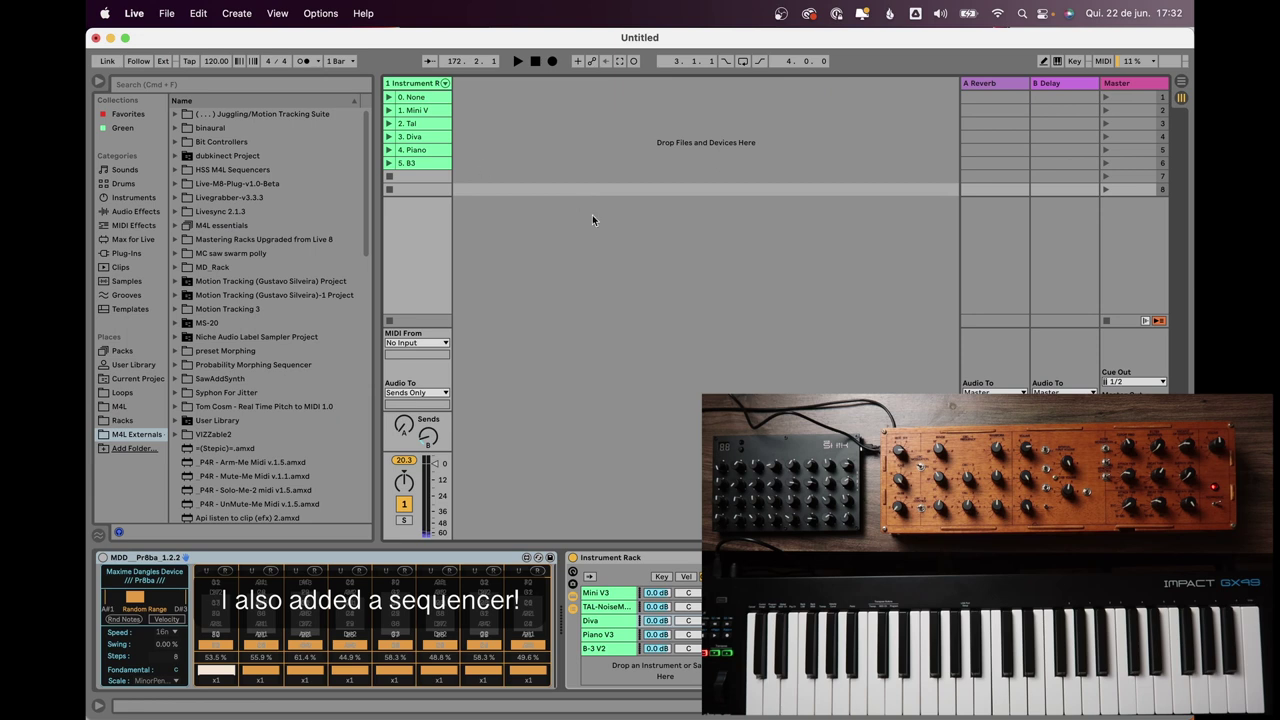
- Save the Live Set as a template named Keys and rename the Instrument Rack track to Keys
{"action": "left_click", "coordinate": [168, 13]}
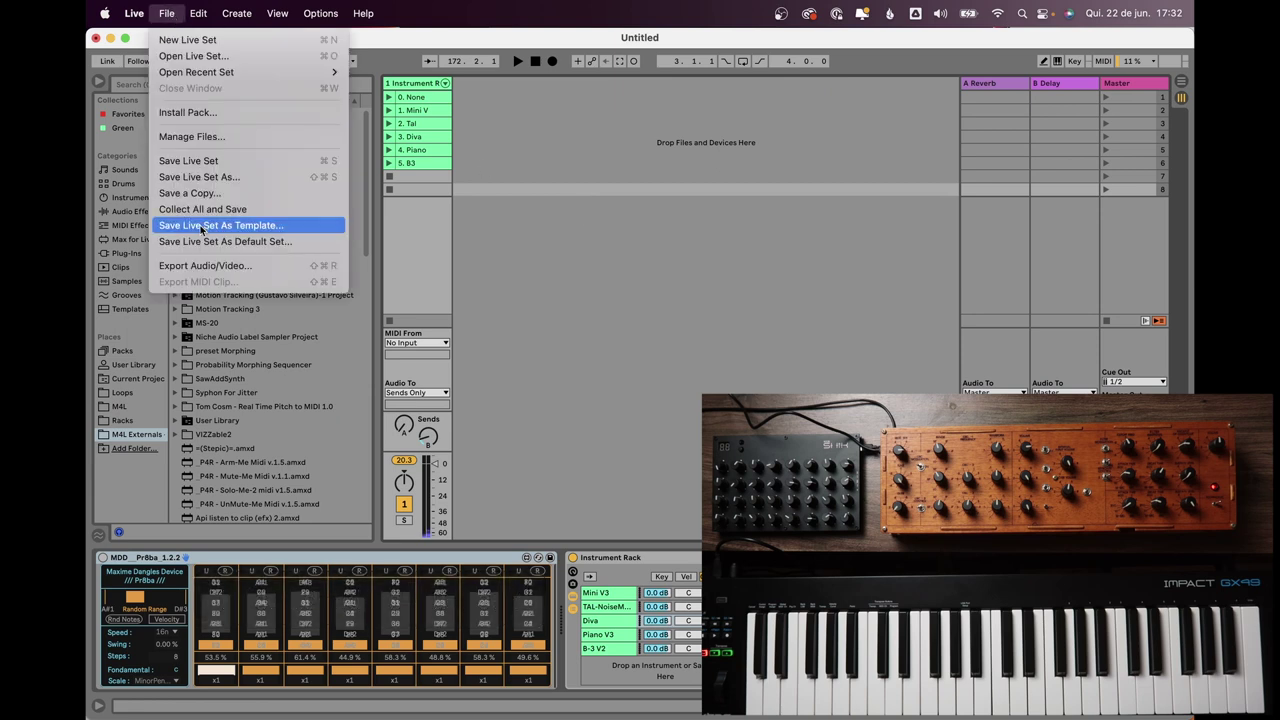
{"action": "left_click", "coordinate": [200, 228]}
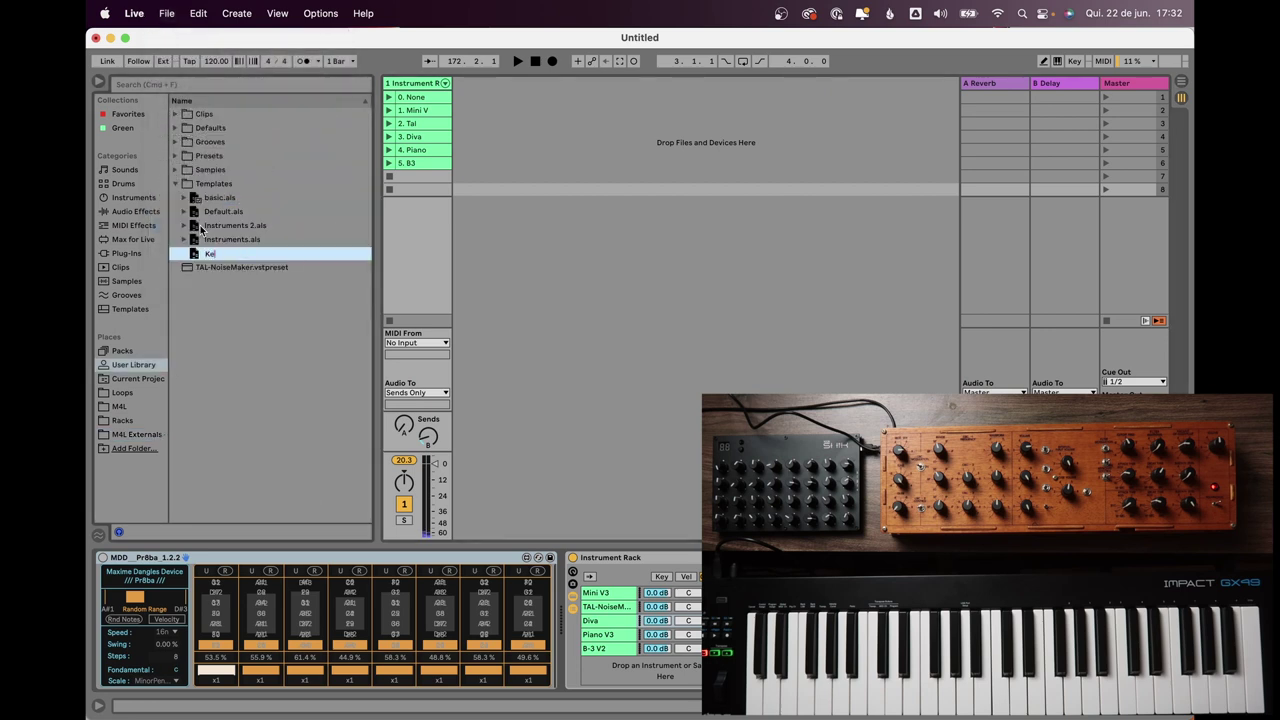
{"action": "key", "text": "Return"}
{"action": "key", "text": "super+r"}
{"action": "type", "text": "Keys"}
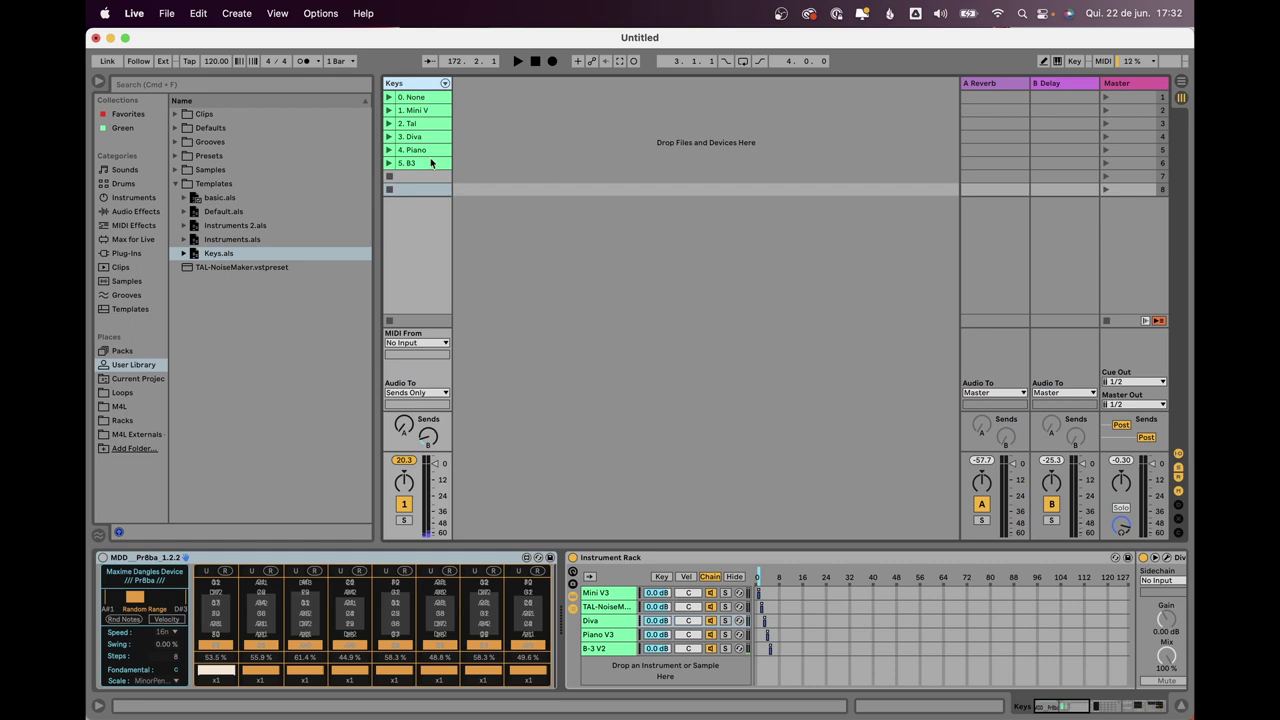
- Save the Live Set as a template again, overwriting Keys.als
{"action": "left_click", "coordinate": [170, 14]}
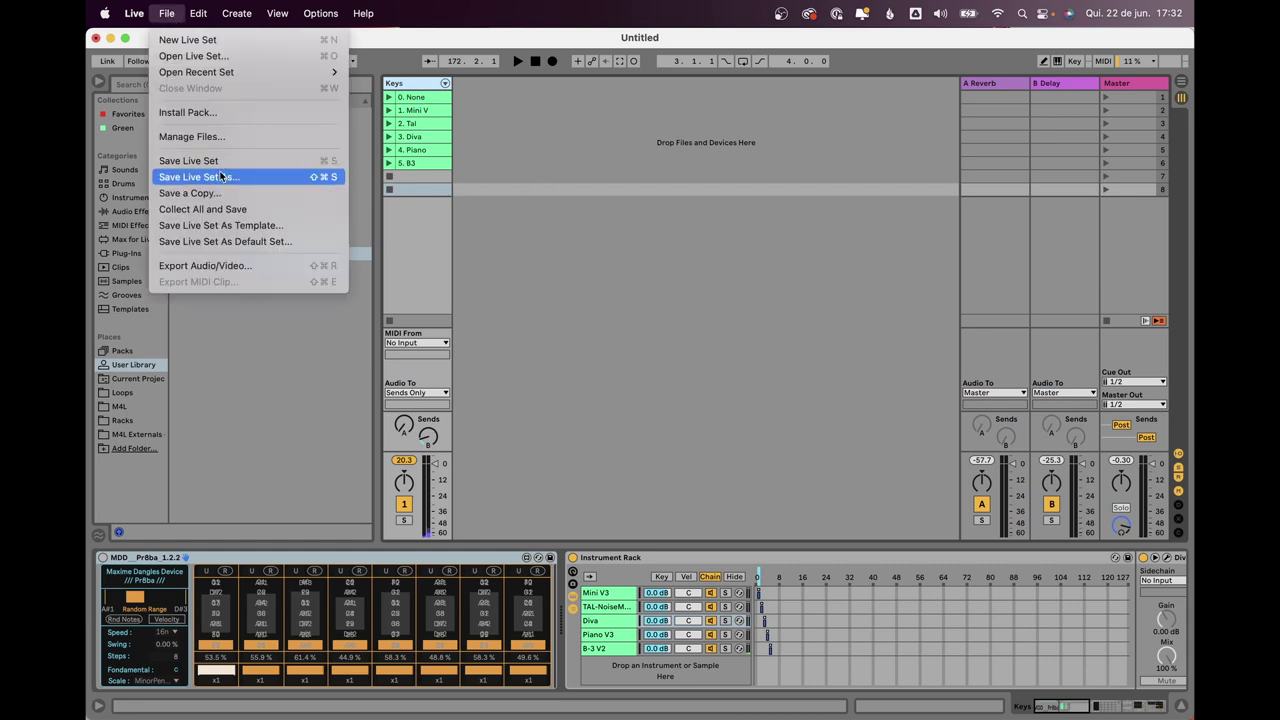
{"action": "left_click", "coordinate": [220, 225]}
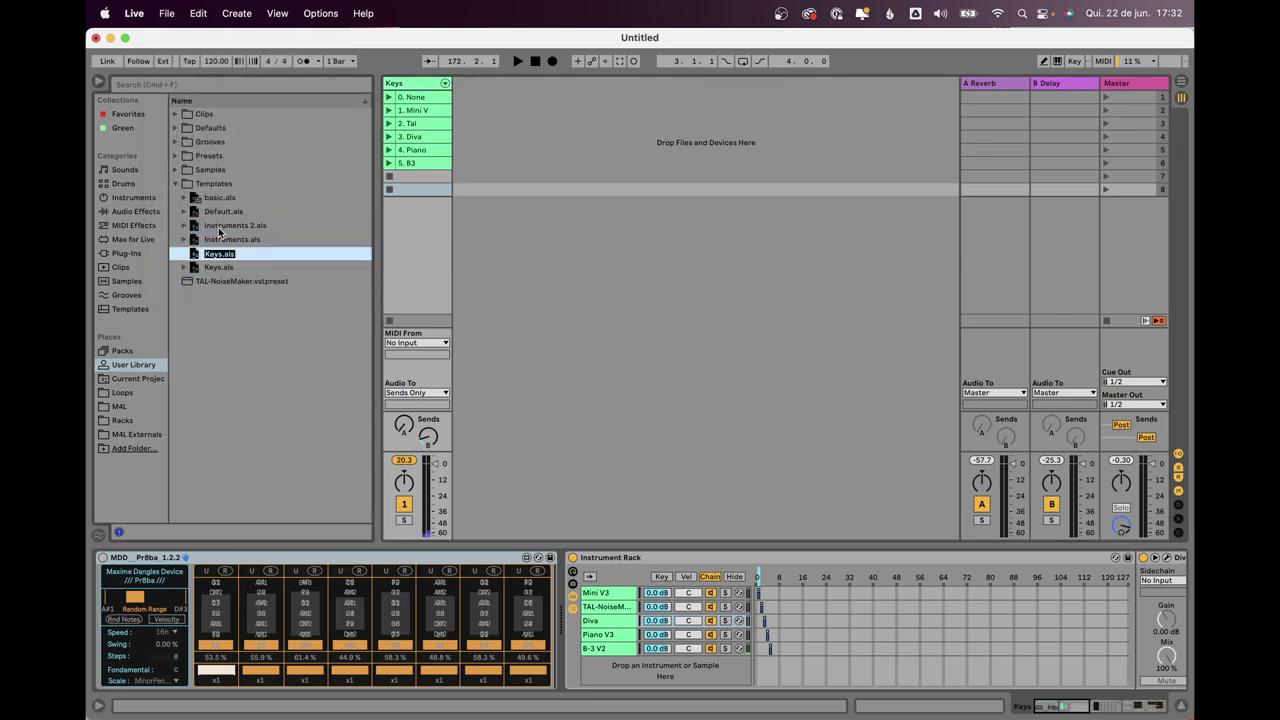
{"action": "key", "text": "Return"}
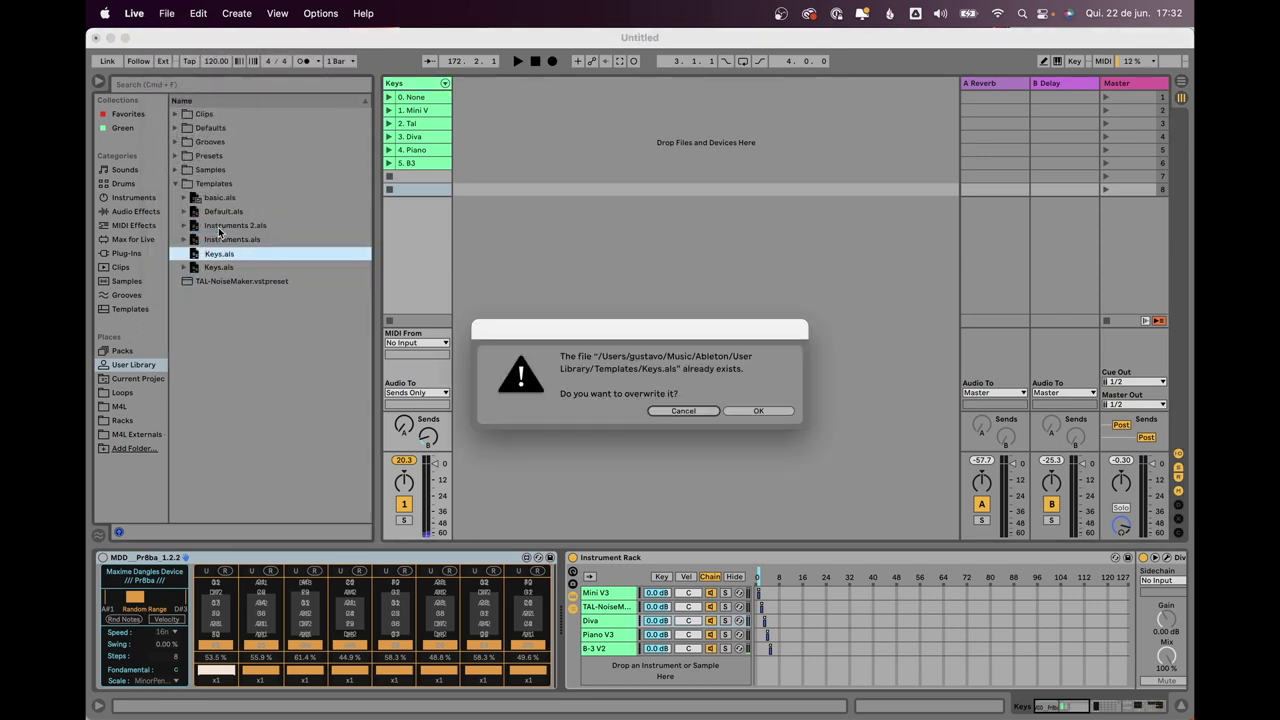
{"action": "left_click", "coordinate": [757, 411]}
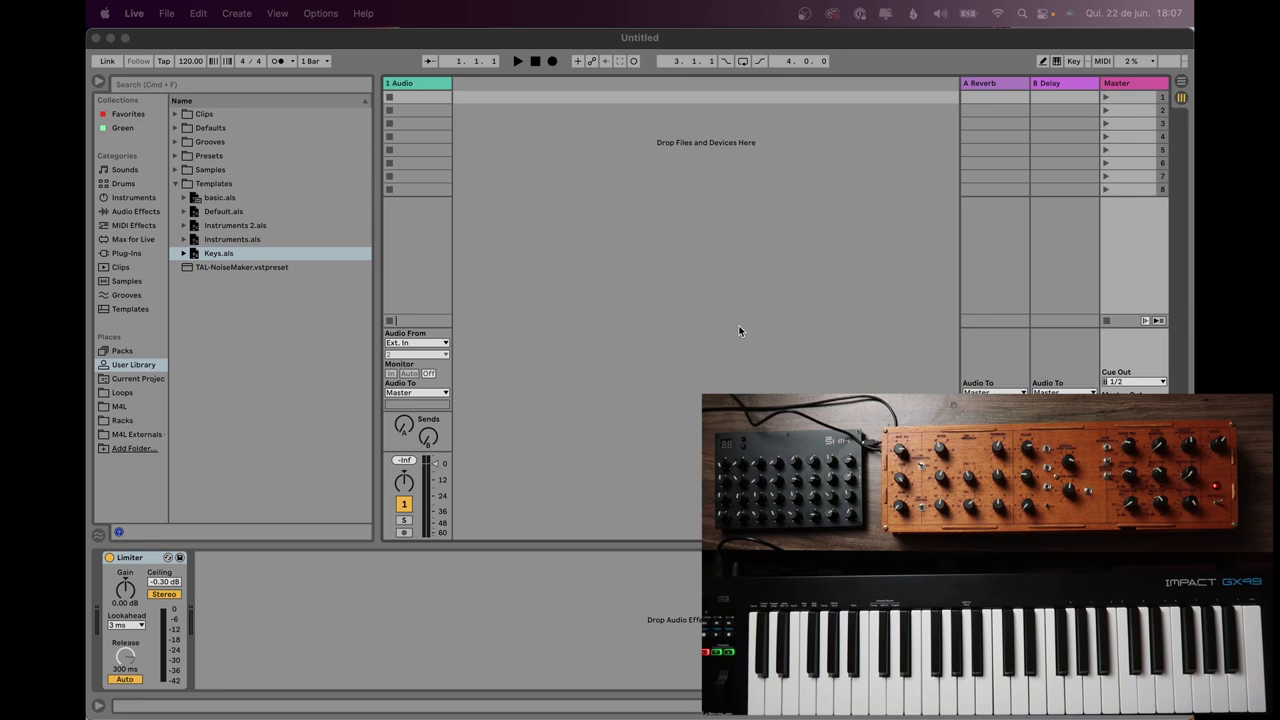
{"action": "left_click", "coordinate": [602, 263]}
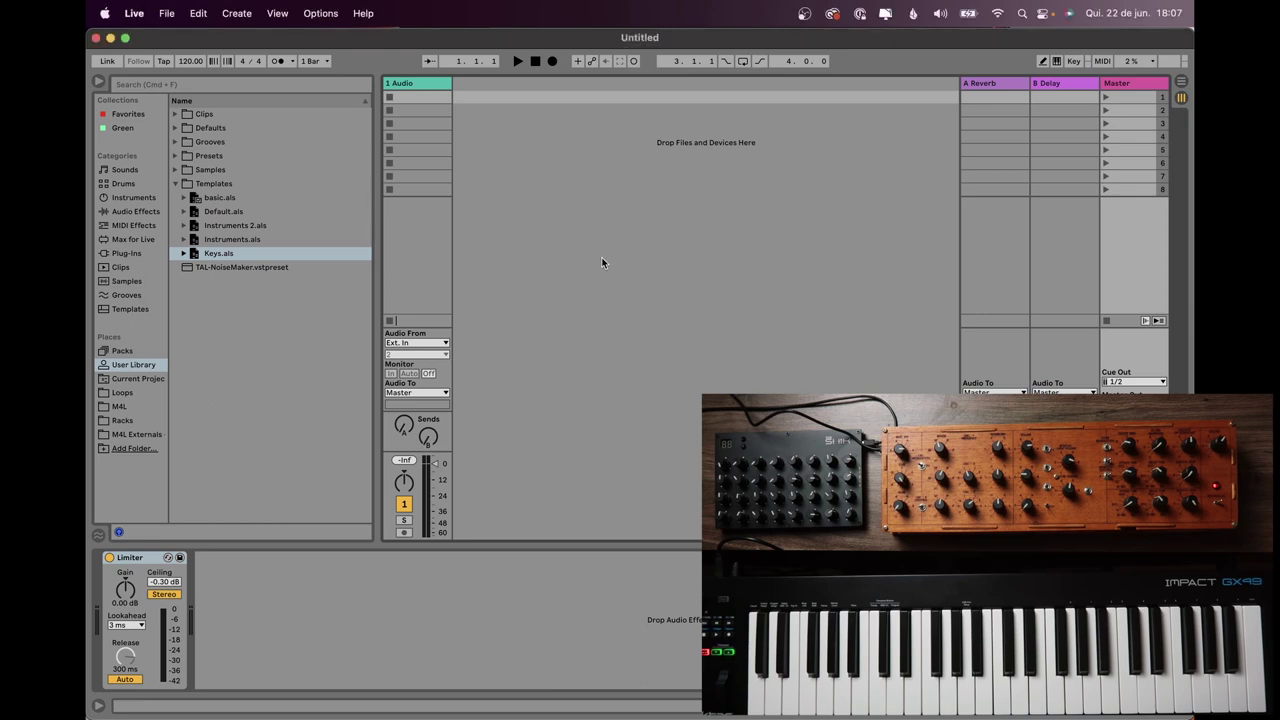
- Open the Keys.als template from the browser's Templates category
{"action": "left_click", "coordinate": [130, 309]}
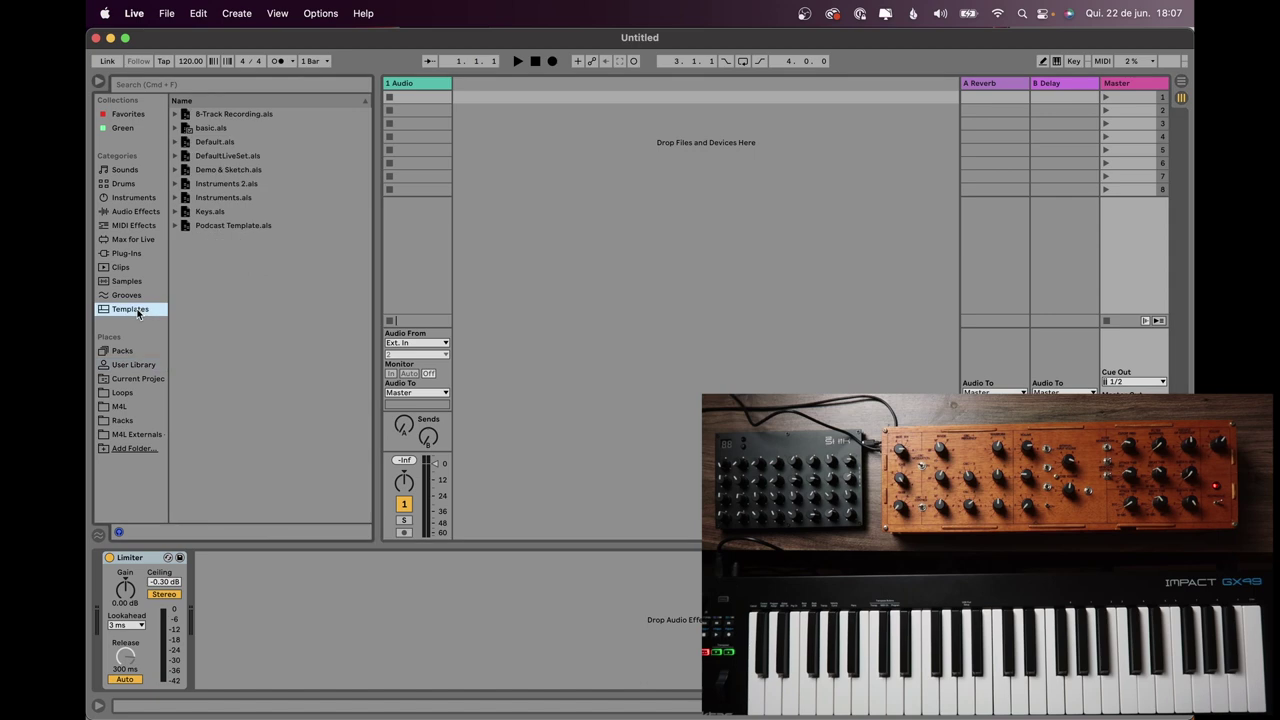
{"action": "left_click", "coordinate": [126, 366]}
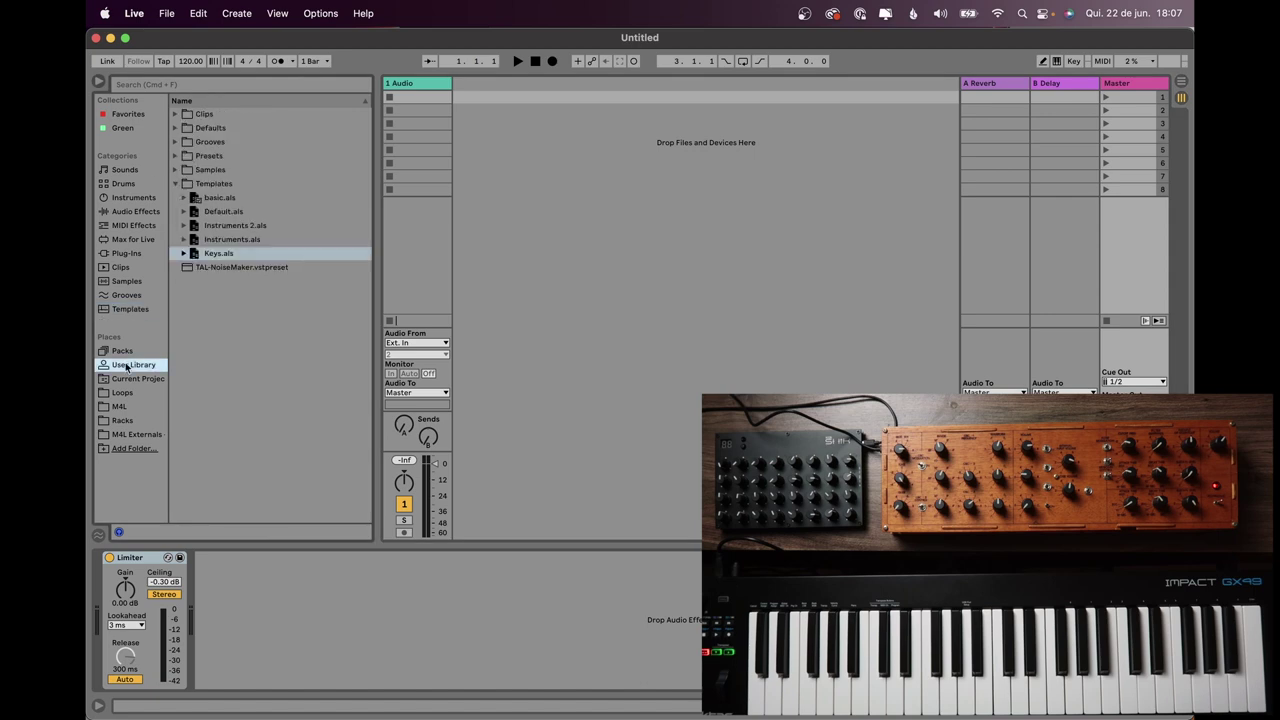
{"action": "left_click", "coordinate": [127, 310]}
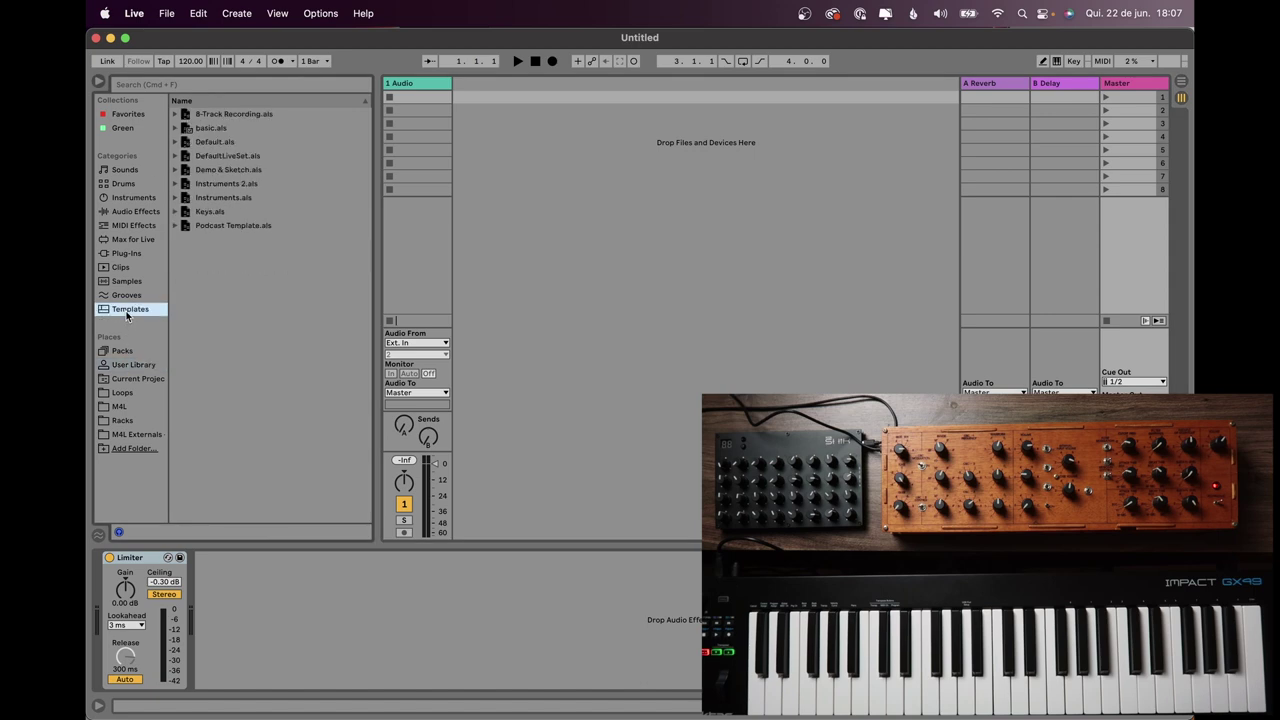
{"action": "double_click", "coordinate": [204, 212]}
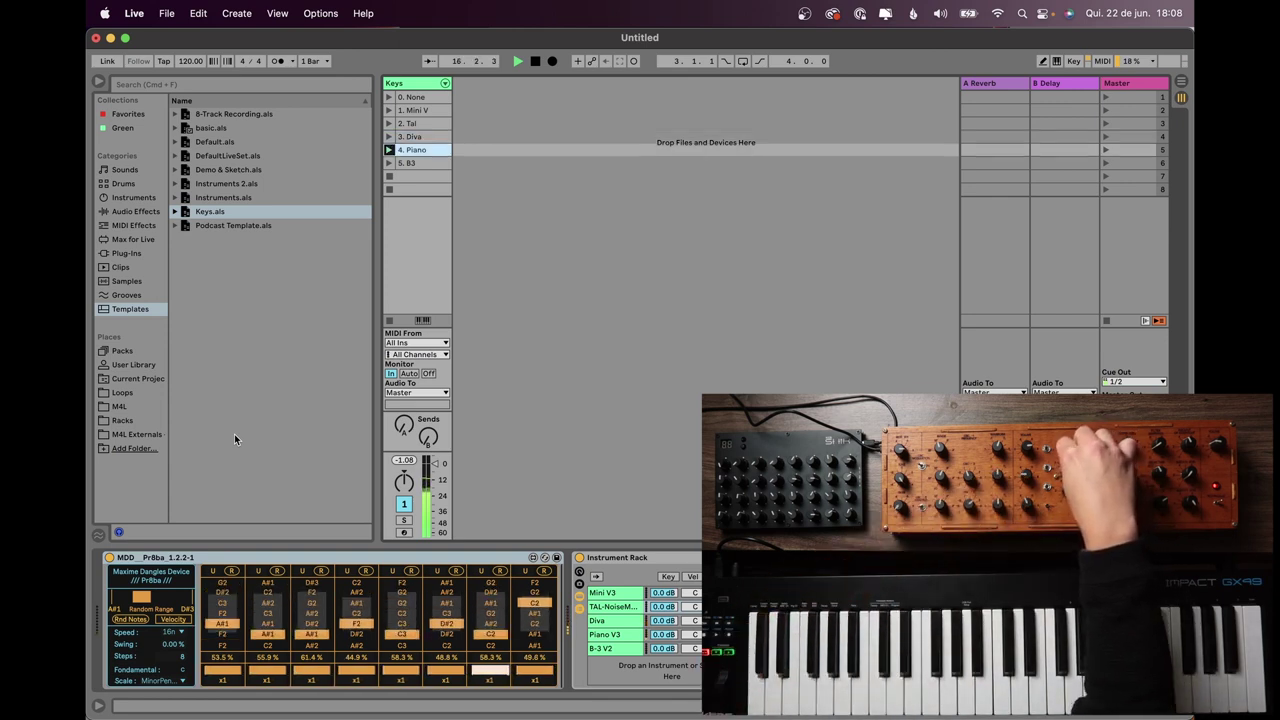
{"action": "left_click", "coordinate": [234, 439]}
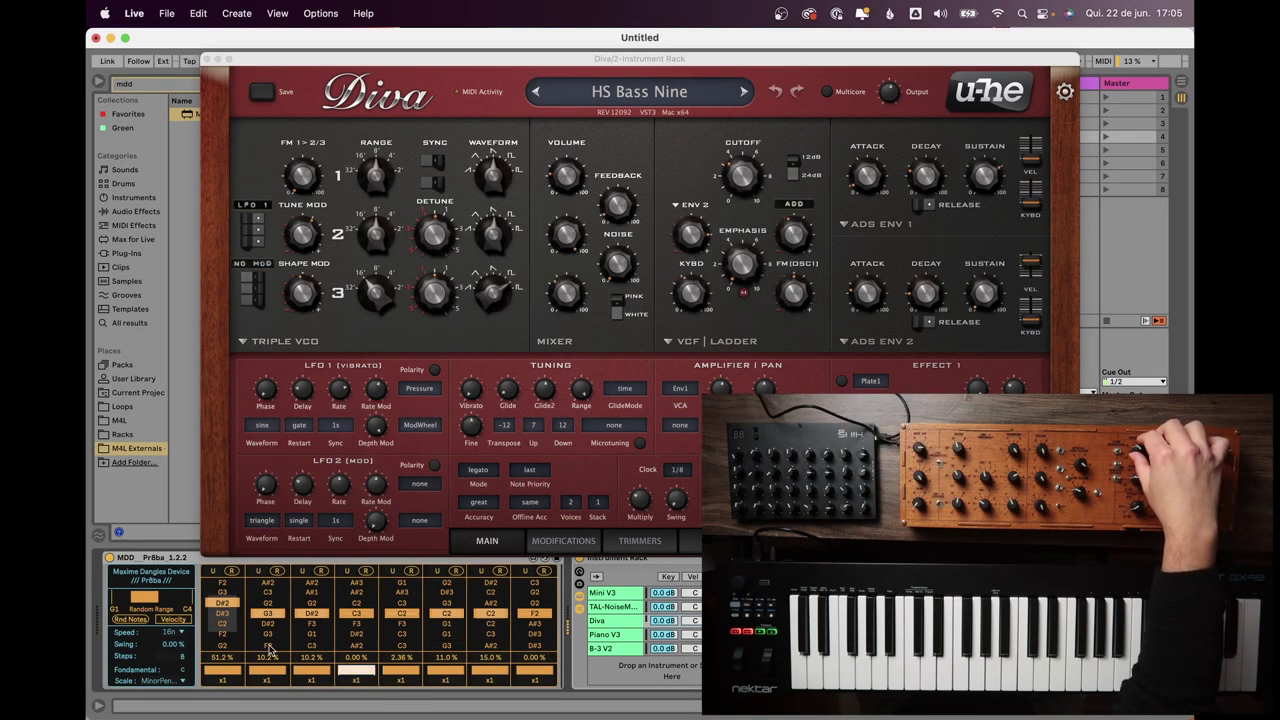
- Set the percentages of Pr8ba sequencer columns 2 to 8 to about 50.4, 43.3, 46.5, 51.2, 55.1, 54.3 and 30.7 %
{"action": "left_click_drag", "start_coordinate": [268, 657], "coordinate": [268, 617]}
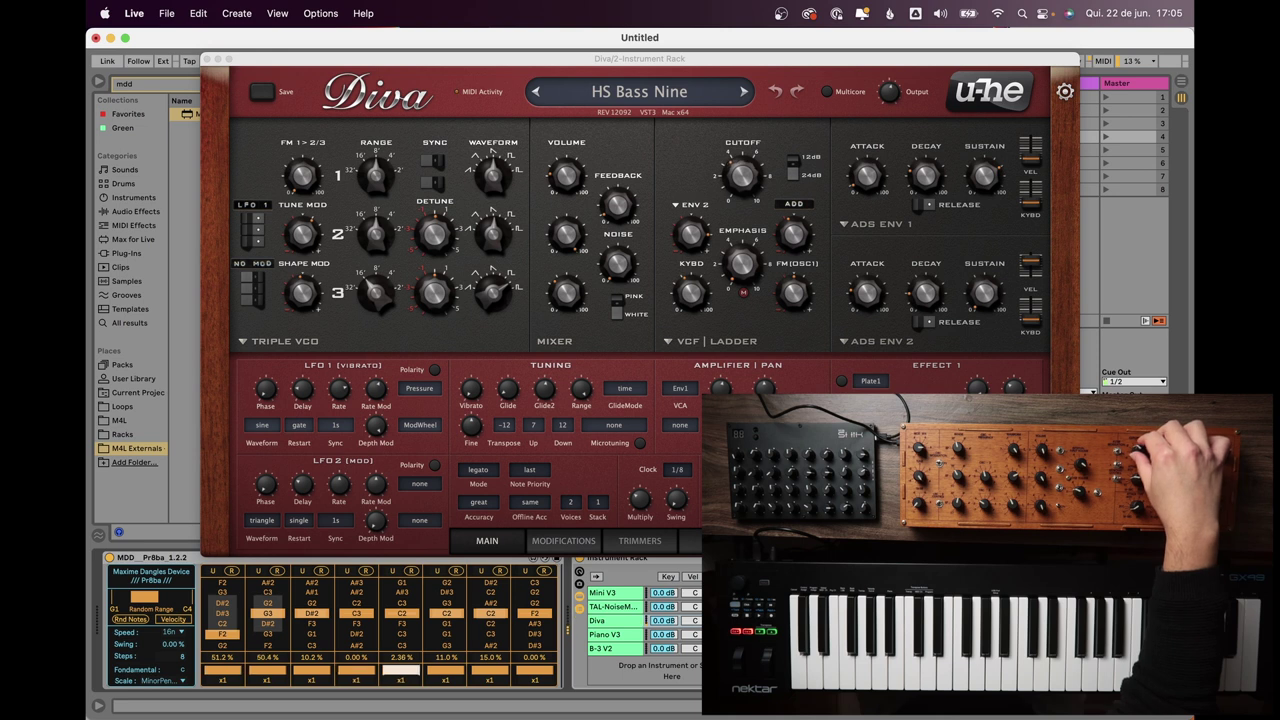
{"action": "left_click_drag", "start_coordinate": [311, 660], "coordinate": [355, 622]}
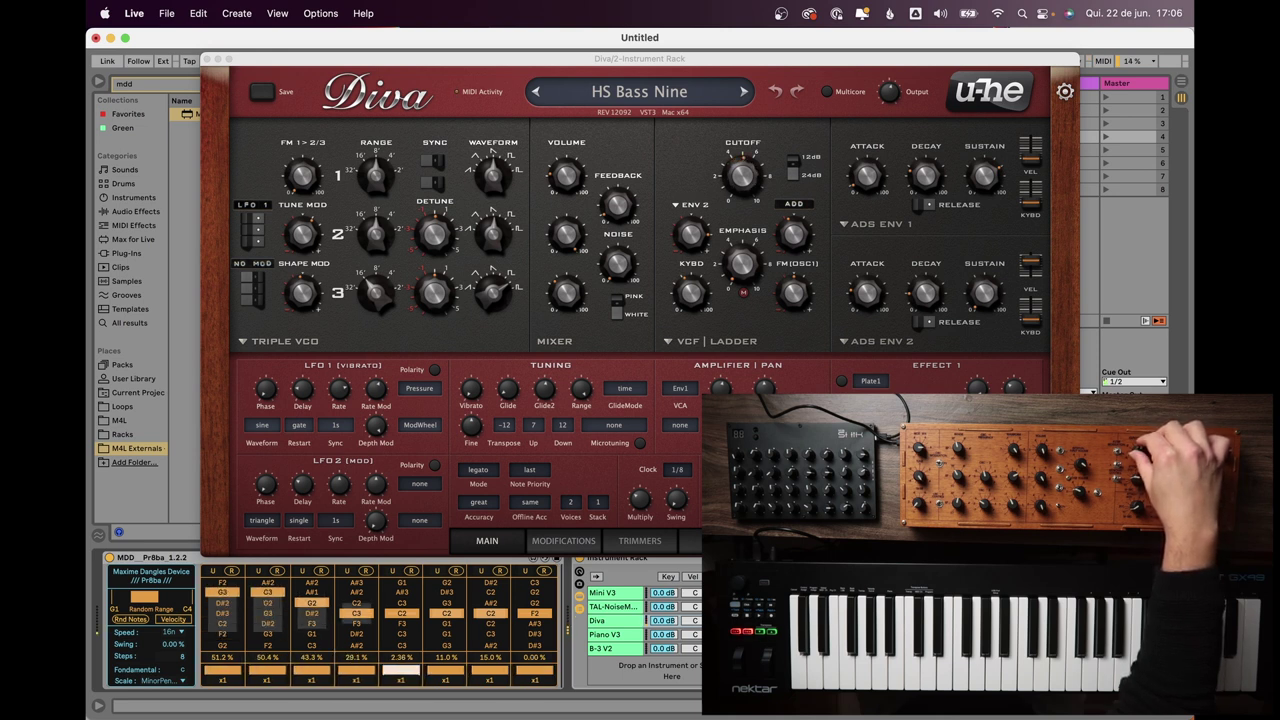
{"action": "left_click_drag", "start_coordinate": [400, 658], "coordinate": [400, 622]}
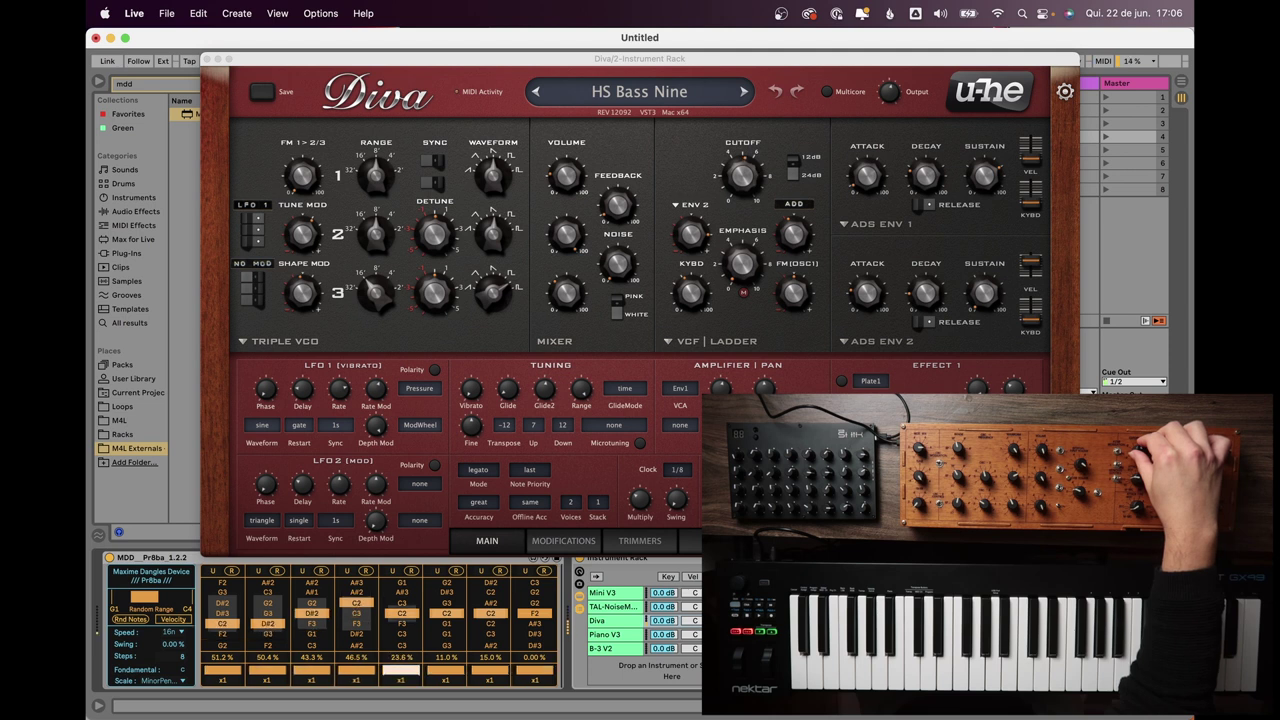
{"action": "left_click_drag", "start_coordinate": [444, 659], "coordinate": [444, 622]}
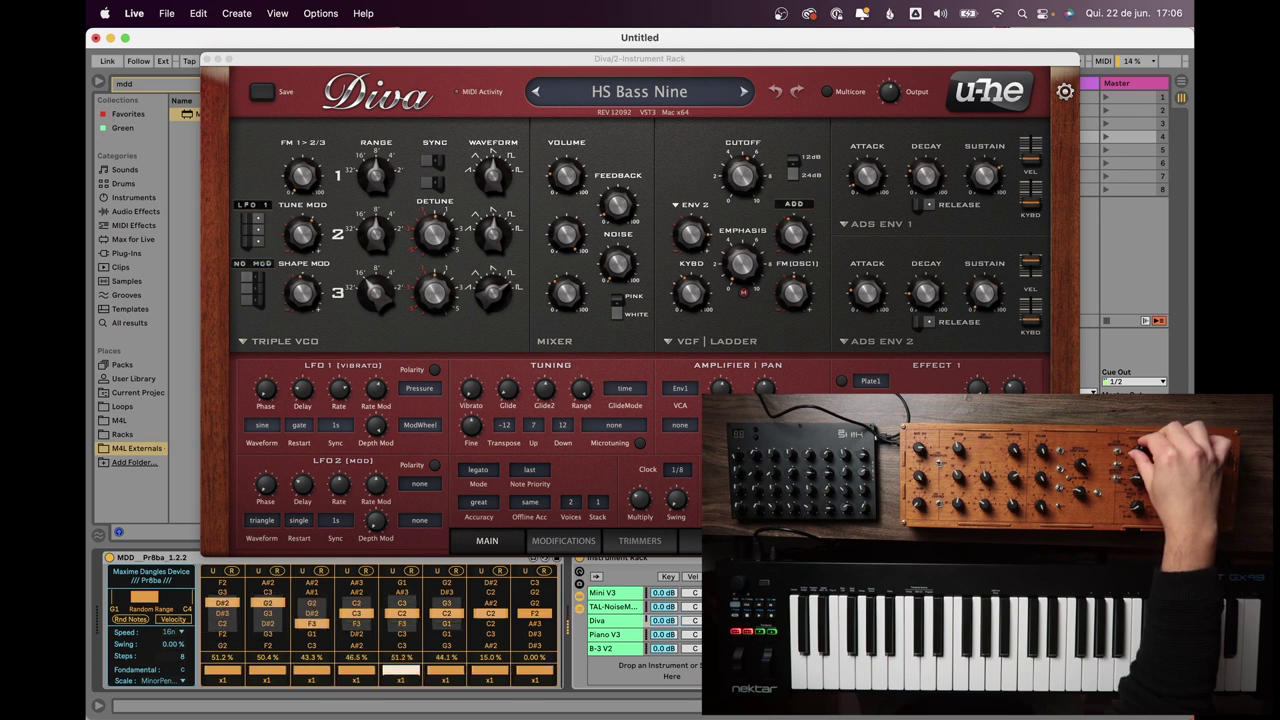
{"action": "left_click_drag", "start_coordinate": [484, 661], "coordinate": [484, 625]}
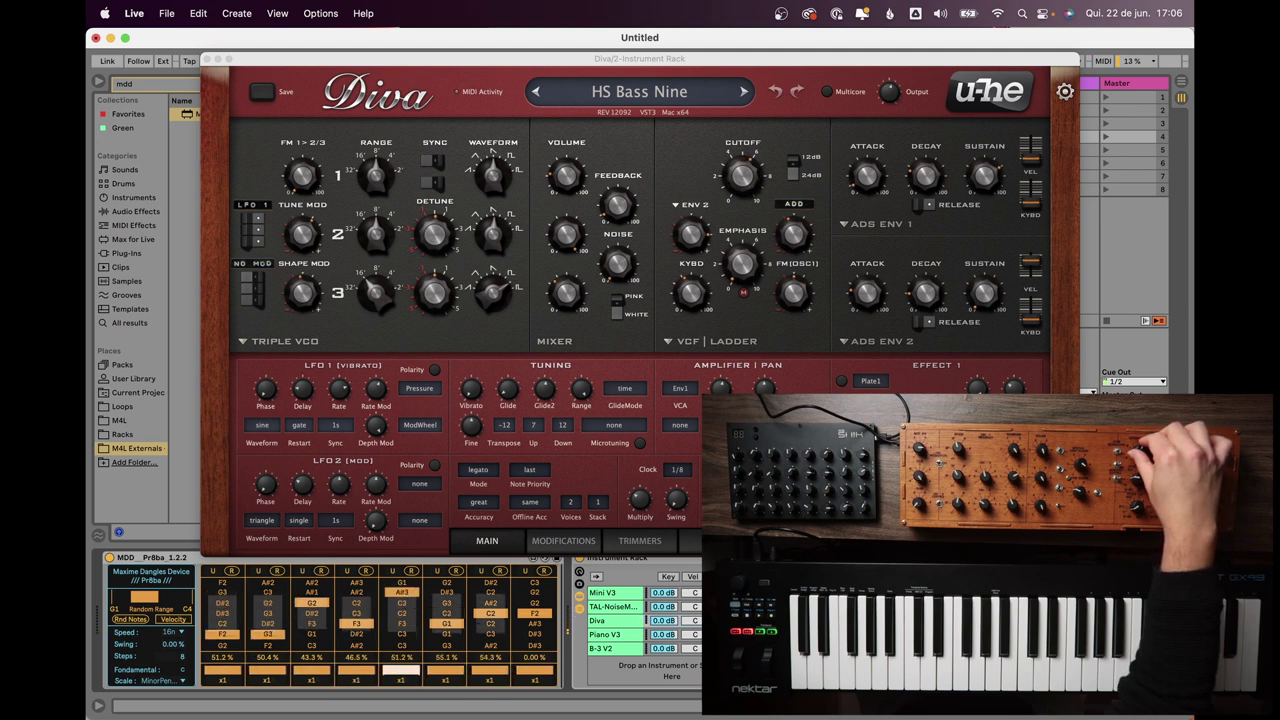
{"action": "left_click_drag", "start_coordinate": [528, 661], "coordinate": [528, 625]}
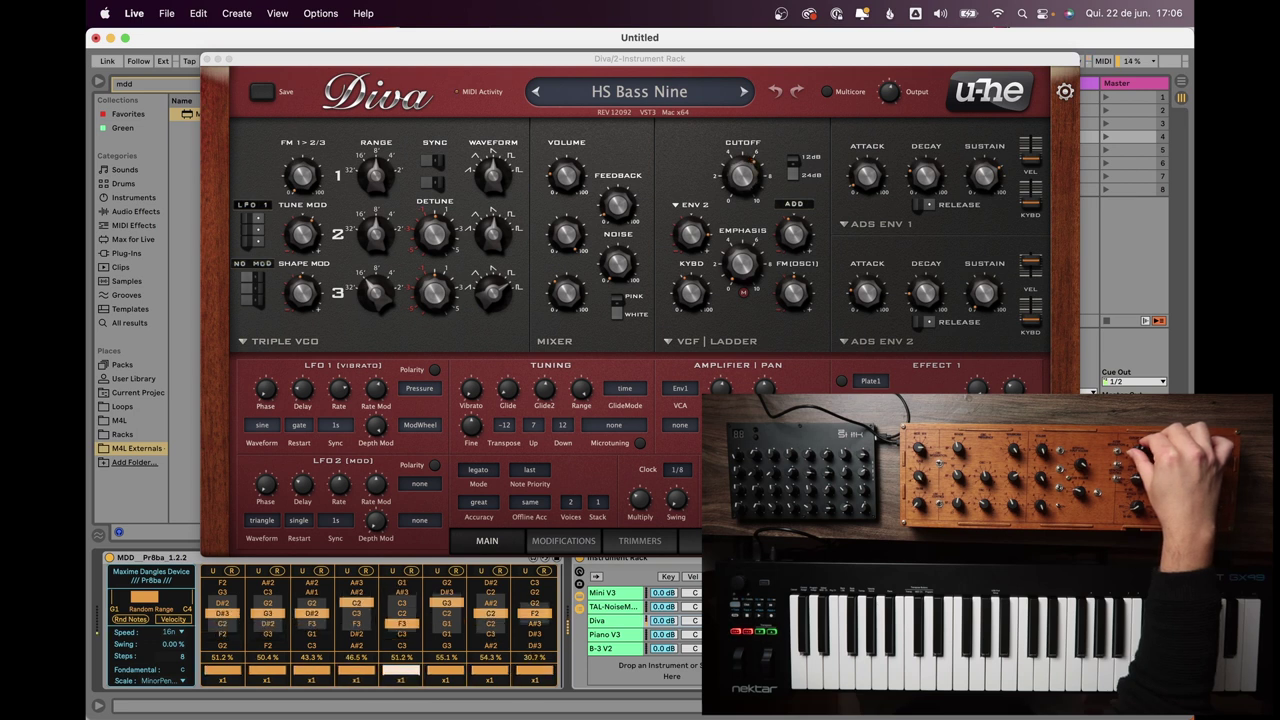